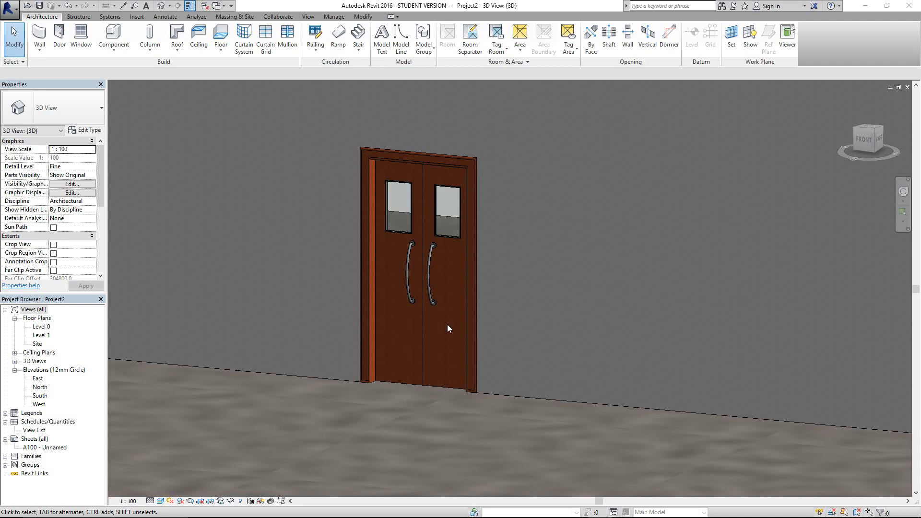
- Turn off the VisionPanel visibility option for the double panel door in the 3D view
{"action": "scroll", "coordinate": [453, 330], "scroll_direction": "down", "scroll_amount": 3}
{"action": "scroll", "coordinate": [428, 237], "scroll_direction": "up", "scroll_amount": 3}
{"action": "scroll", "coordinate": [395, 271], "scroll_direction": "up", "scroll_amount": 2}
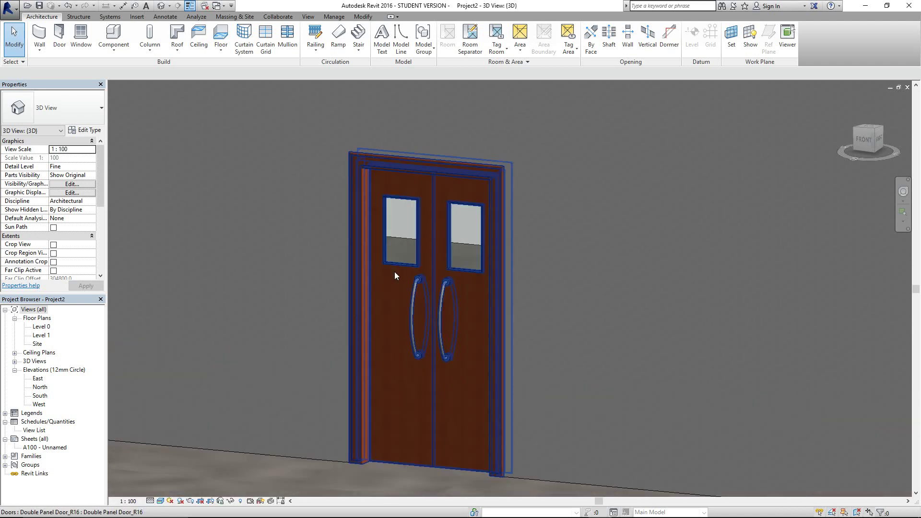
{"action": "scroll", "coordinate": [450, 223], "scroll_direction": "up", "scroll_amount": 1}
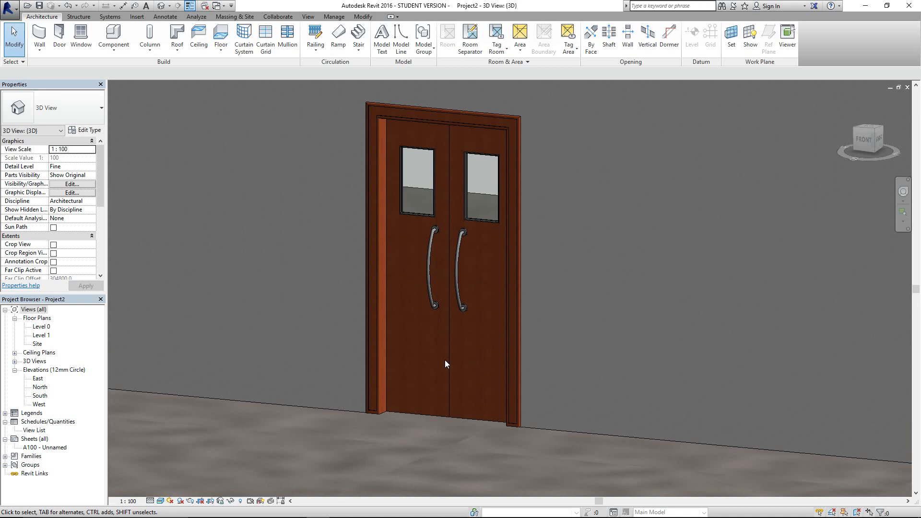
{"action": "left_click", "coordinate": [450, 398]}
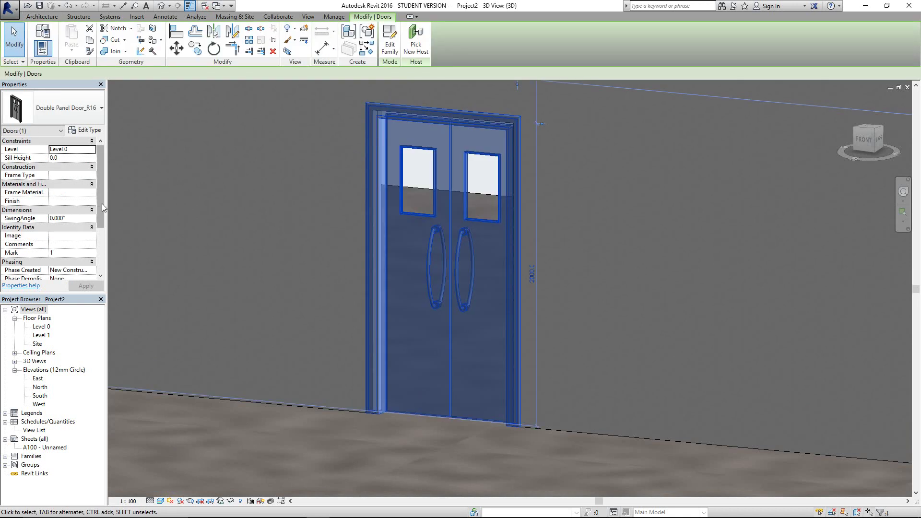
{"action": "left_click_drag", "start_coordinate": [102, 206], "coordinate": [102, 270]}
{"action": "left_click", "coordinate": [54, 227]}
{"action": "left_click", "coordinate": [374, 464]}
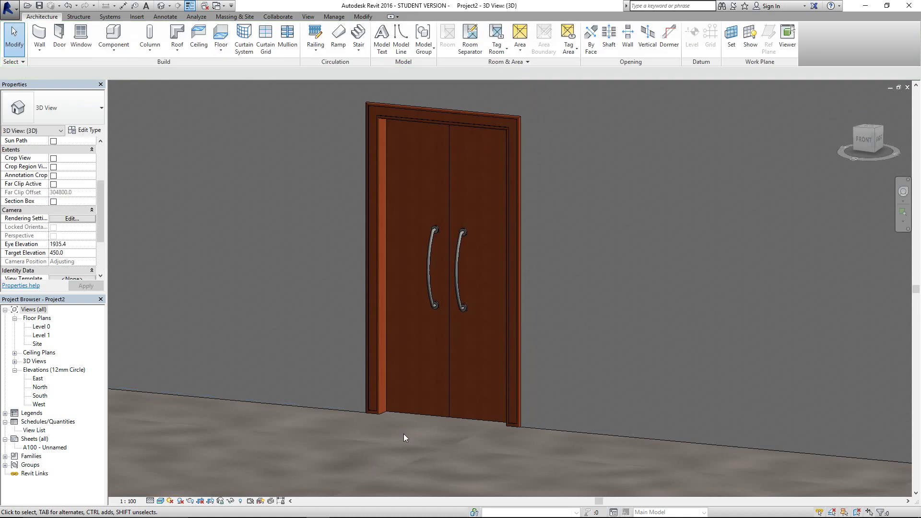
- Turn the double door's VisionPanel visibility option back on
{"action": "left_click", "coordinate": [460, 419]}
{"action": "left_click", "coordinate": [53, 227]}
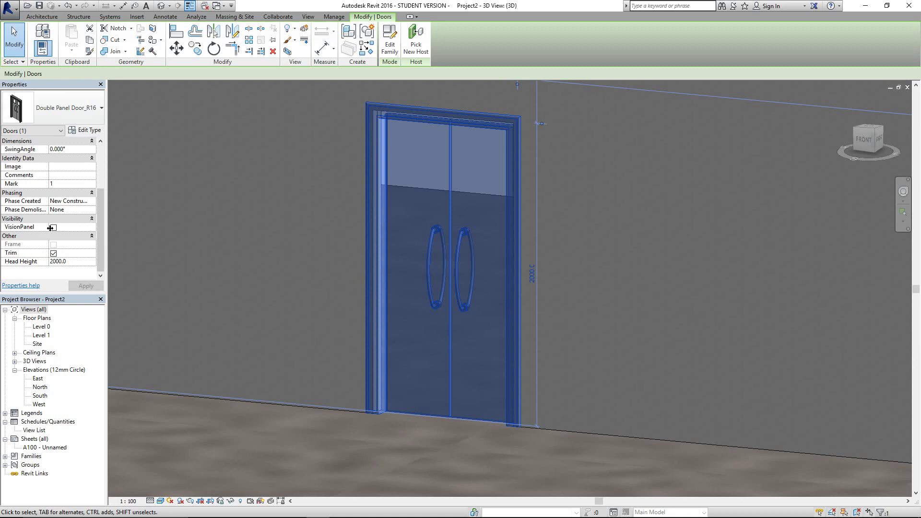
{"action": "left_click", "coordinate": [410, 445]}
{"action": "middle_click_drag", "start_coordinate": [434, 423], "coordinate": [413, 405]}
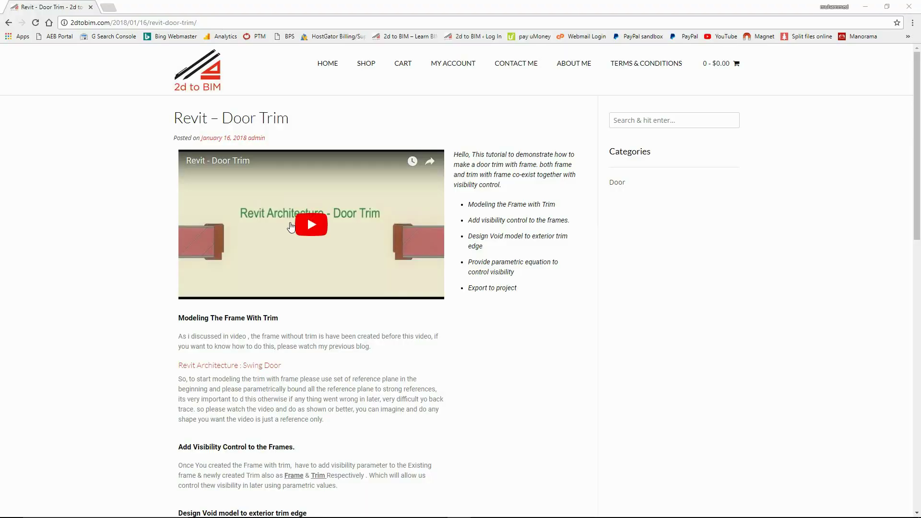
- Switch to the browser and look through the "Revit – Door Trim" article on 2dtobim.com down to its download section
{"action": "scroll", "coordinate": [287, 226], "scroll_direction": "down", "scroll_amount": 4}
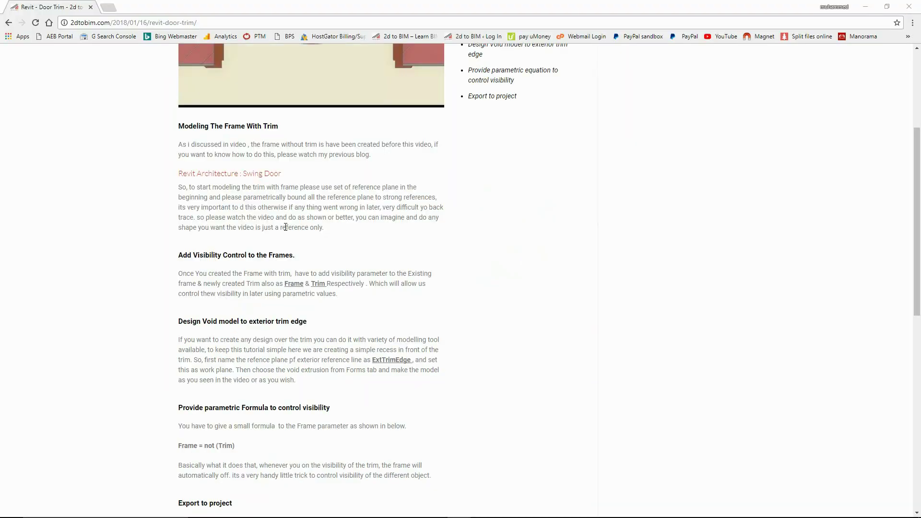
{"action": "scroll", "coordinate": [286, 227], "scroll_direction": "up", "scroll_amount": 4}
{"action": "scroll", "coordinate": [317, 307], "scroll_direction": "down", "scroll_amount": 1}
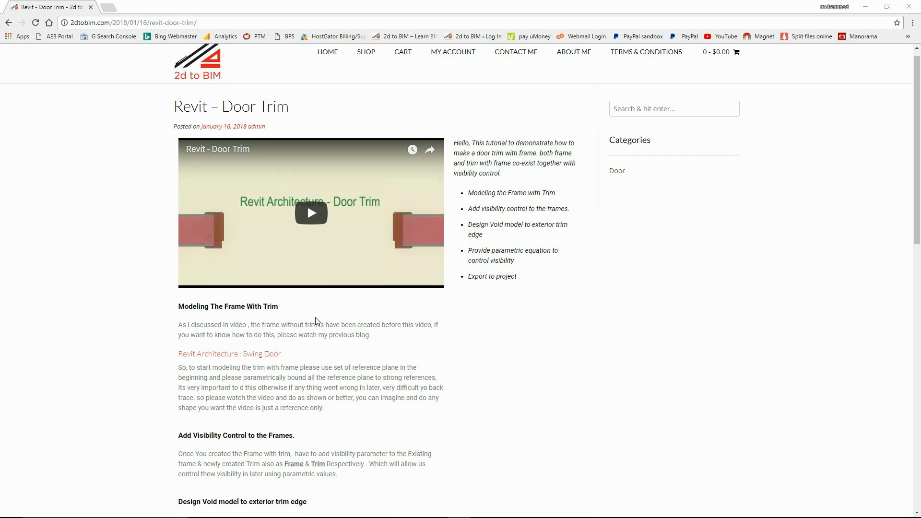
{"action": "scroll", "coordinate": [316, 321], "scroll_direction": "down", "scroll_amount": 7}
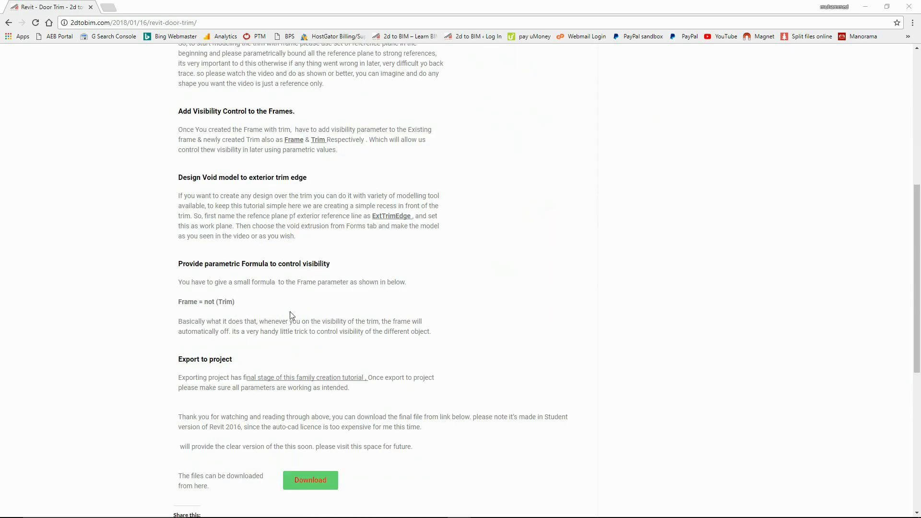
{"action": "scroll", "coordinate": [285, 317], "scroll_direction": "down", "scroll_amount": 2}
{"action": "scroll", "coordinate": [323, 329], "scroll_direction": "up", "scroll_amount": 3}
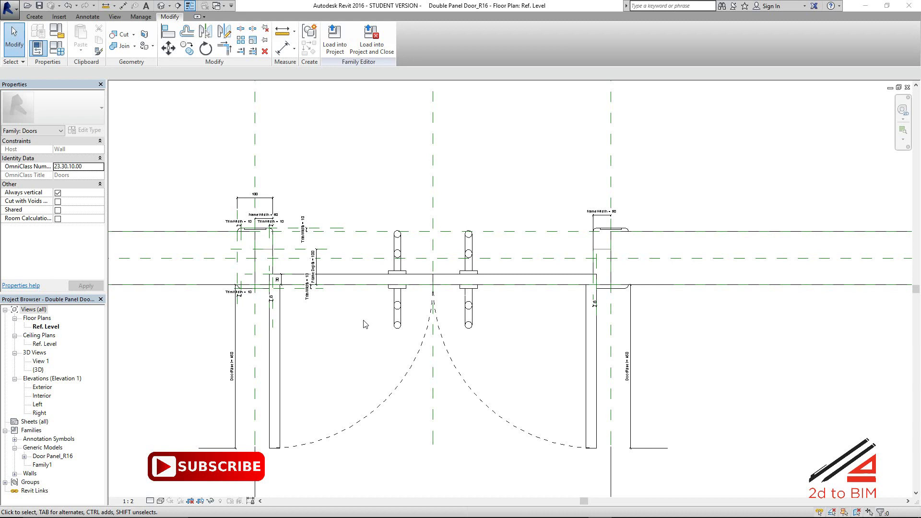
- Switch from the Double Panel Door_R16 family to the Door Panel_R16 family and open its Back elevation
{"action": "mouse_move", "coordinate": [367, 326]}
{"action": "middle_mouse_down"}
{"action": "mouse_move", "coordinate": [358, 379]}
{"action": "mouse_move", "coordinate": [354, 367]}
{"action": "mouse_move", "coordinate": [381, 316]}
{"action": "middle_mouse_up"}
{"action": "left_click", "coordinate": [380, 316]}
{"action": "left_click", "coordinate": [381, 316]}
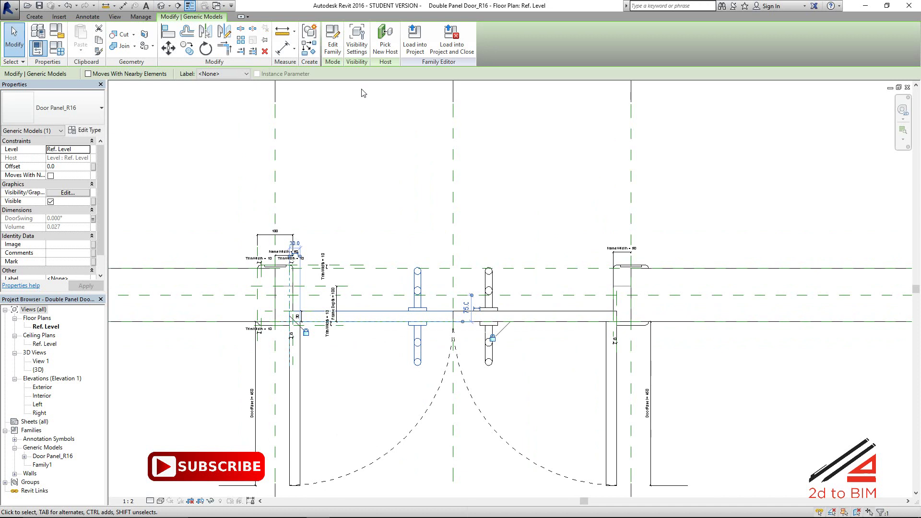
{"action": "left_click", "coordinate": [377, 289]}
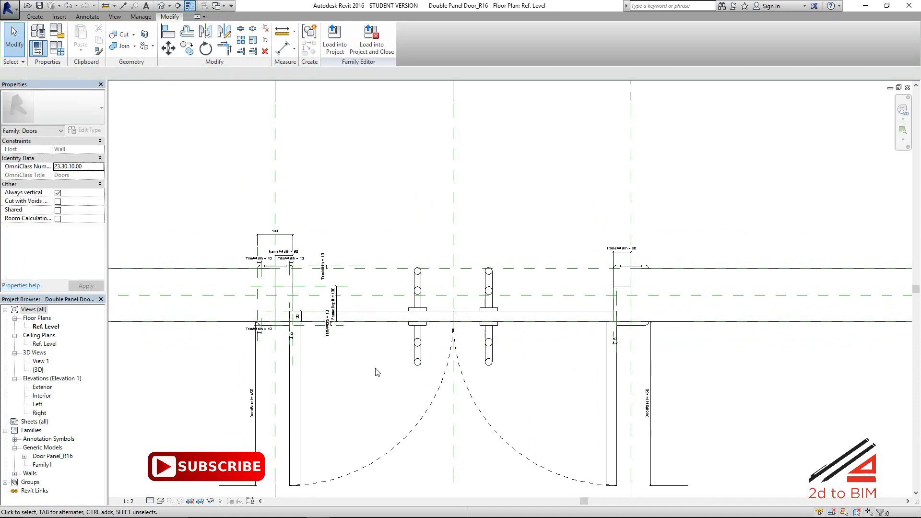
{"action": "key", "text": "ctrl+Tab"}
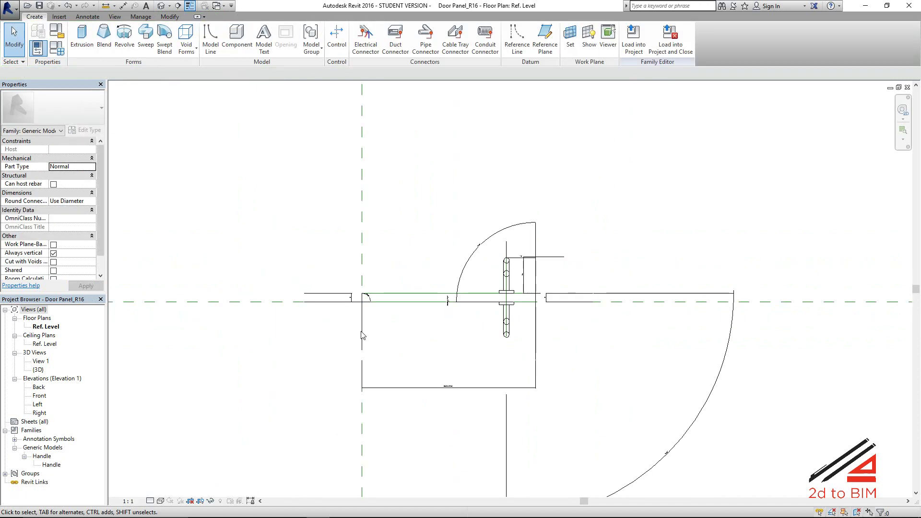
{"action": "double_click", "coordinate": [38, 387]}
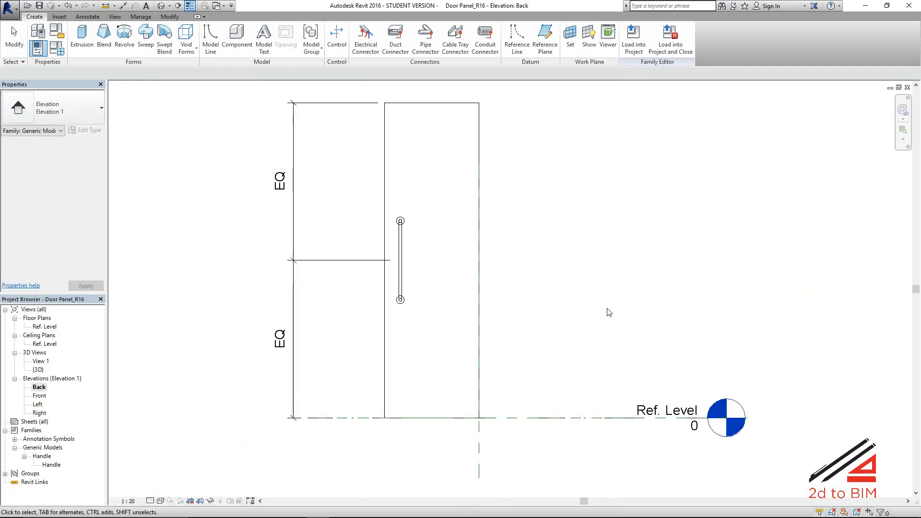
{"action": "left_click", "coordinate": [583, 284]}
{"action": "scroll", "coordinate": [578, 314], "scroll_direction": "down", "scroll_amount": 1}
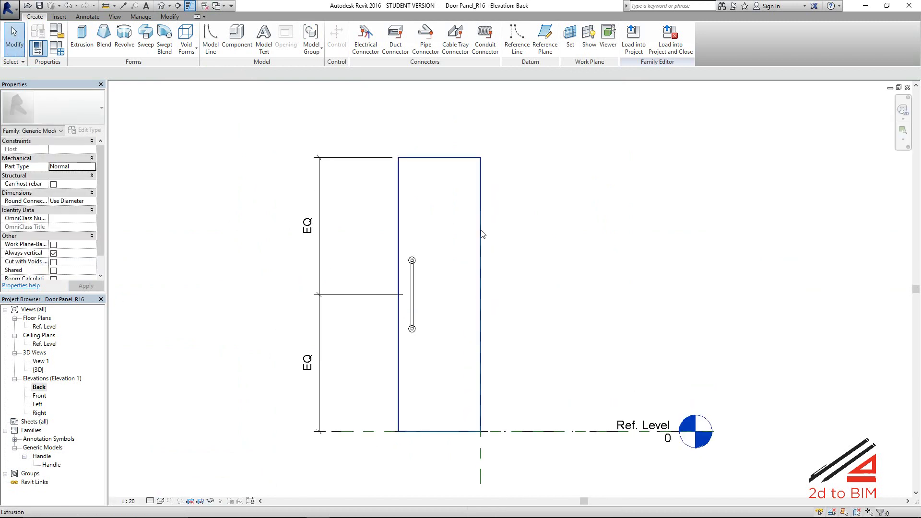
{"action": "scroll", "coordinate": [607, 281], "scroll_direction": "down", "scroll_amount": 1}
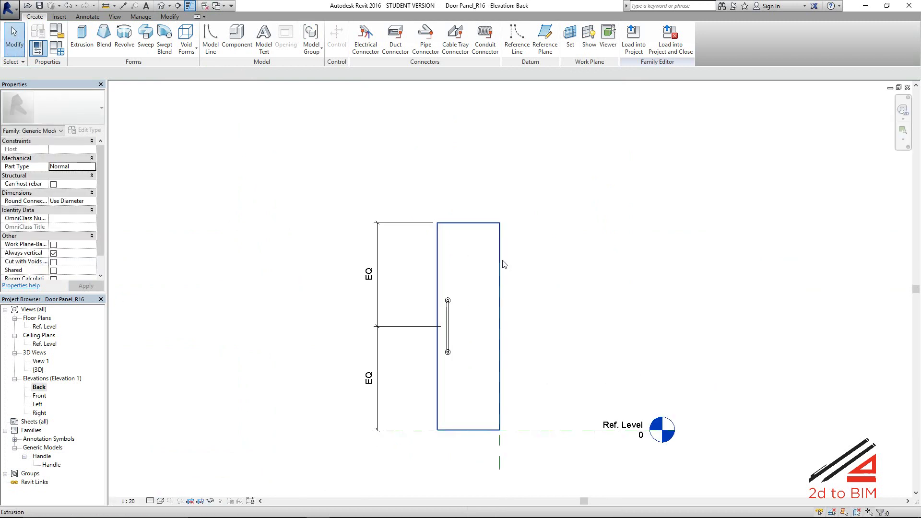
{"action": "scroll", "coordinate": [504, 265], "scroll_direction": "up", "scroll_amount": 2}
{"action": "scroll", "coordinate": [463, 264], "scroll_direction": "down", "scroll_amount": 1}
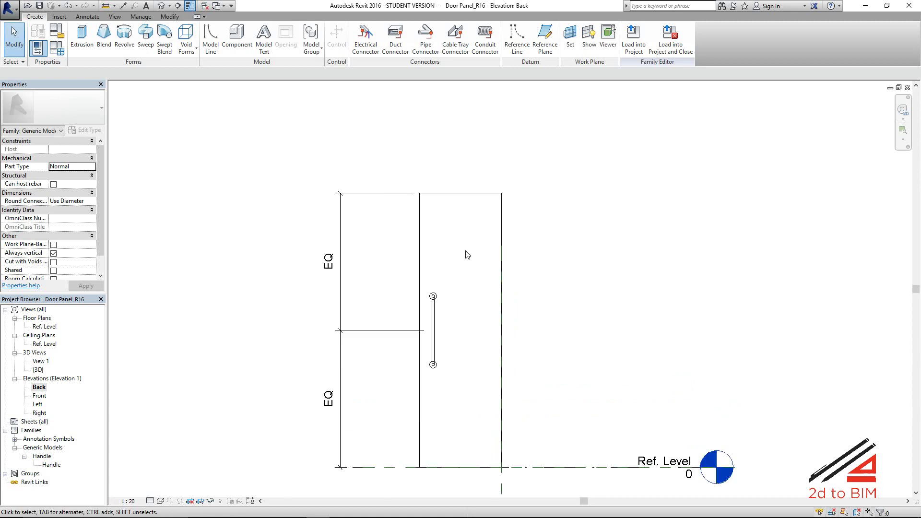
{"action": "scroll", "coordinate": [465, 255], "scroll_direction": "up", "scroll_amount": 2}
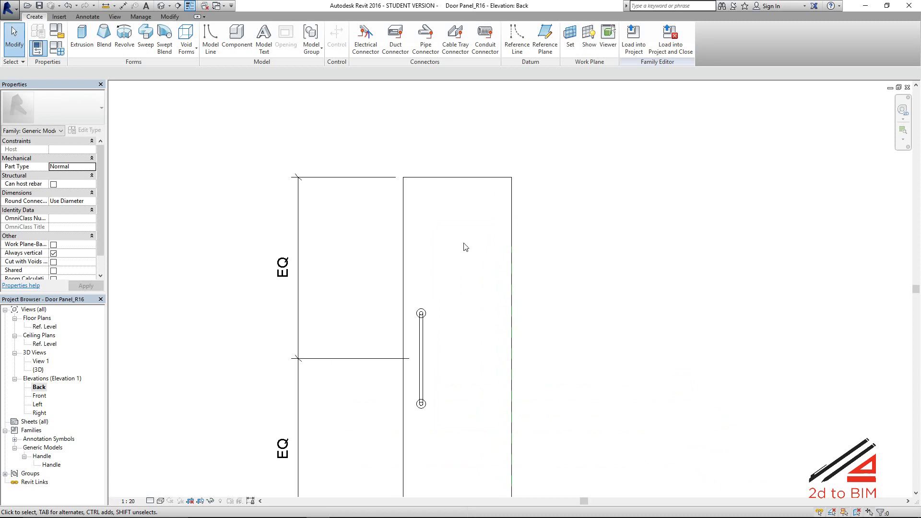
{"action": "scroll", "coordinate": [465, 247], "scroll_direction": "down", "scroll_amount": 1}
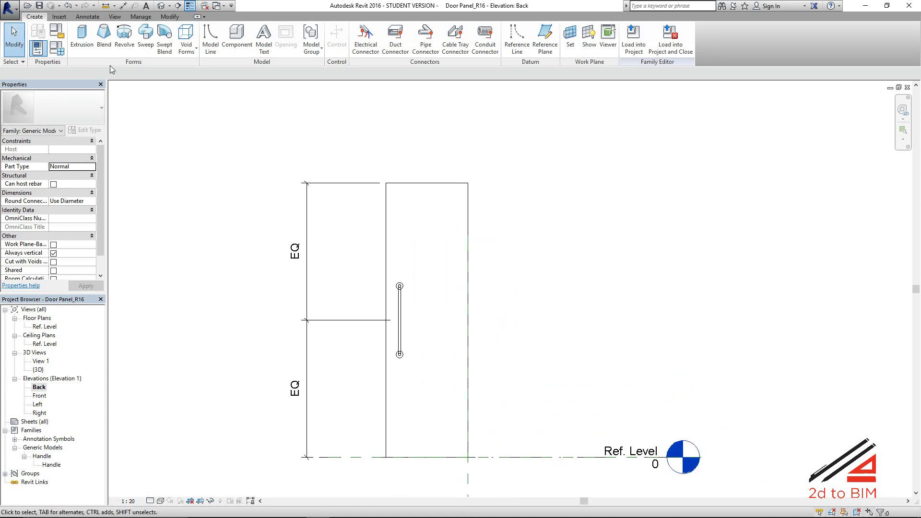
- Start a void extrusion and sketch lines offset 200 mm inward from the door panel's two side edges and top edge
{"action": "left_click", "coordinate": [186, 41]}
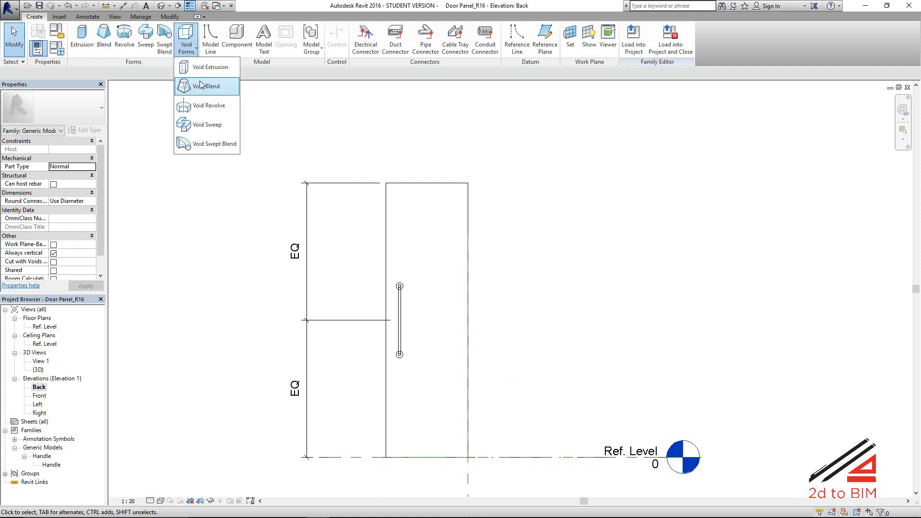
{"action": "left_click", "coordinate": [215, 70]}
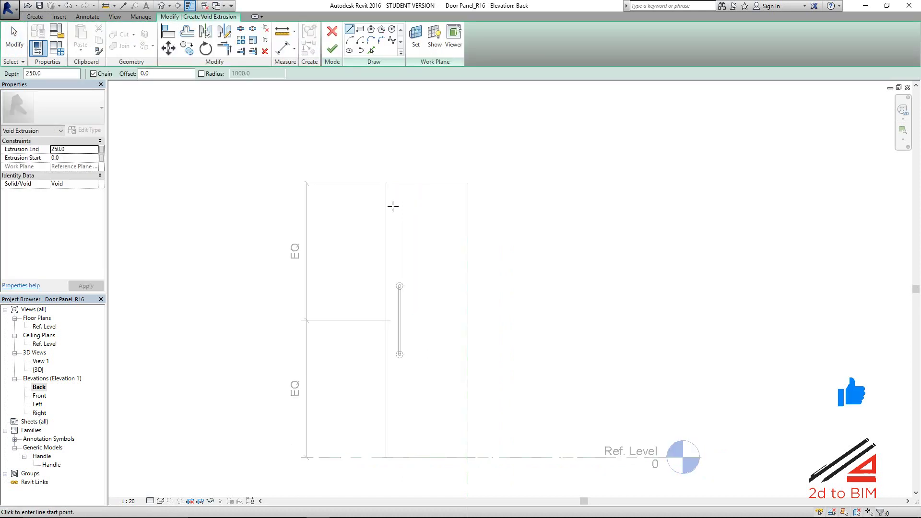
{"action": "left_click", "coordinate": [373, 50]}
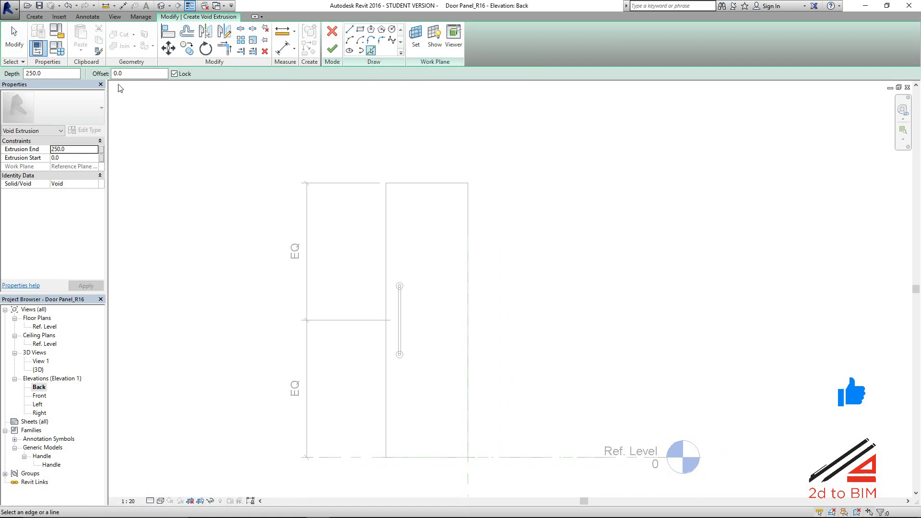
{"action": "double_click", "coordinate": [144, 74]}
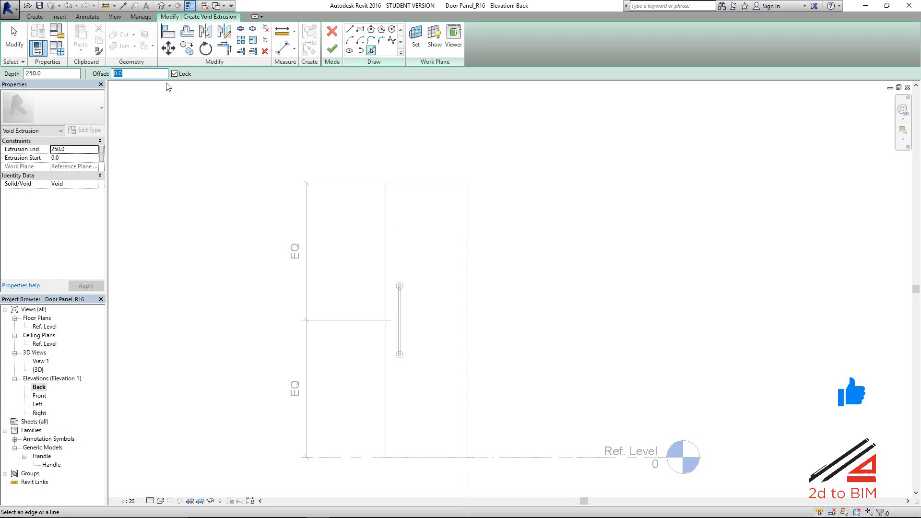
{"action": "type", "text": "200.0"}
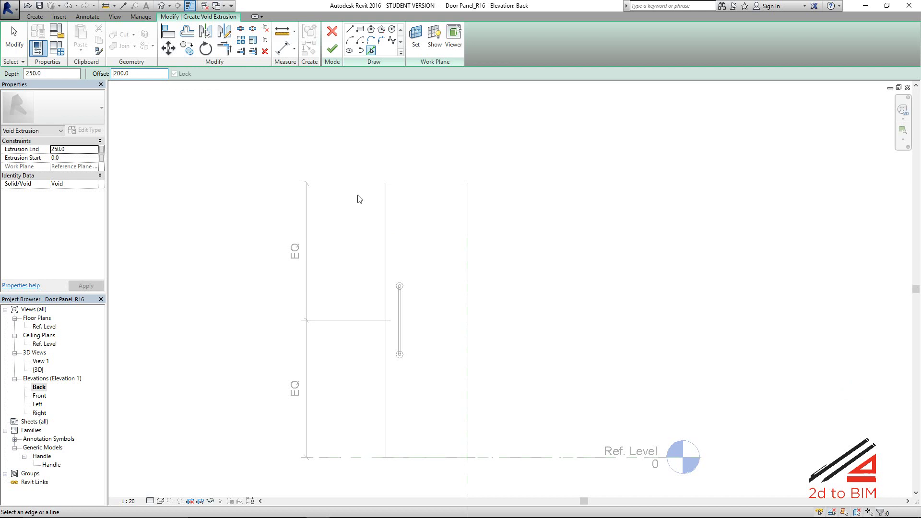
{"action": "left_click", "coordinate": [388, 229]}
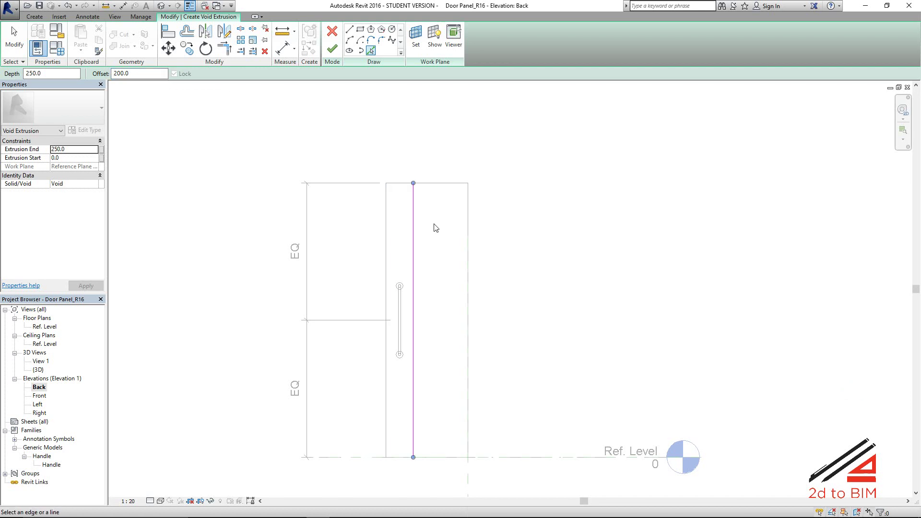
{"action": "left_click", "coordinate": [468, 238]}
{"action": "left_click", "coordinate": [456, 189]}
- Trim the two vertical sketch lines and the horizontal line into clean upper corners
{"action": "scroll", "coordinate": [434, 235], "scroll_direction": "up", "scroll_amount": 2}
{"action": "left_click", "coordinate": [226, 50]}
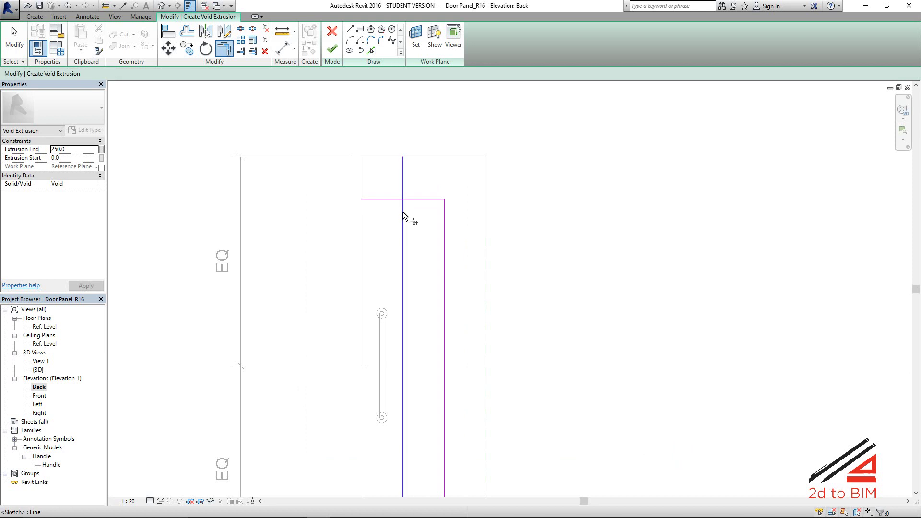
{"action": "left_click", "coordinate": [402, 211]}
{"action": "left_click", "coordinate": [422, 199]}
{"action": "key", "text": "Escape"}
{"action": "key", "text": "Escape"}
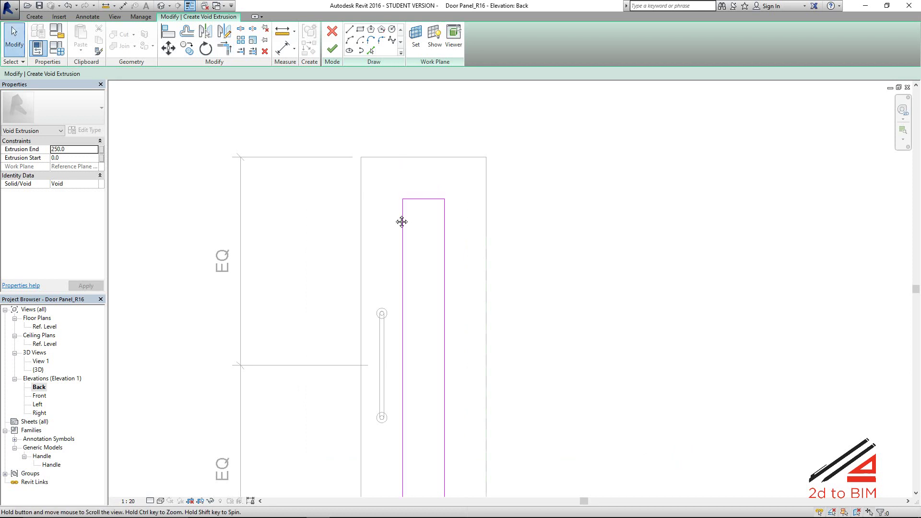
- Add a horizontal sketch line offset 500 mm below the void sketch's top line
{"action": "middle_click_drag", "start_coordinate": [401, 221], "coordinate": [408, 130]}
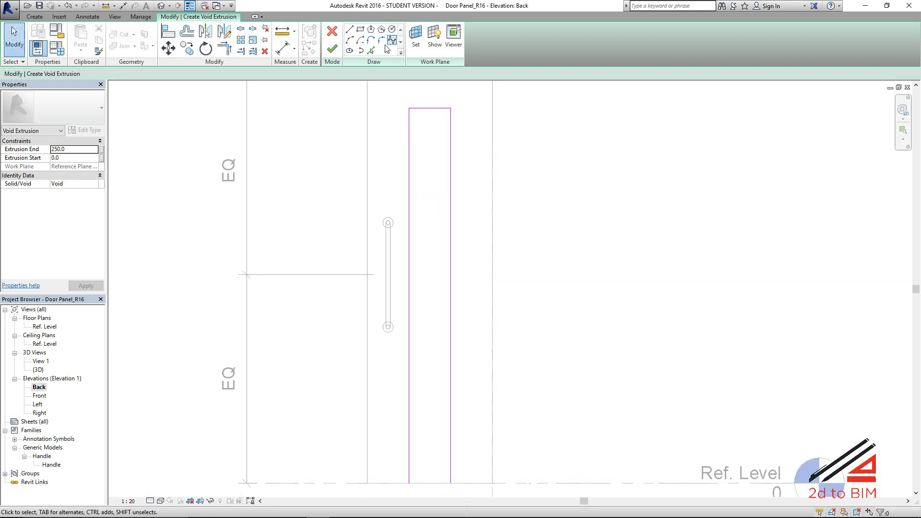
{"action": "left_click", "coordinate": [371, 50]}
{"action": "left_click", "coordinate": [115, 74]}
{"action": "type", "text": "500"}
{"action": "key", "text": "Return"}
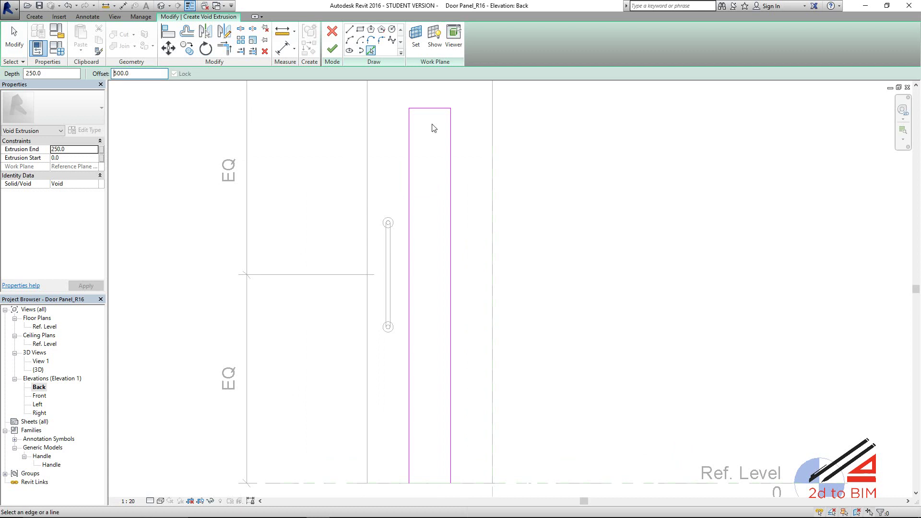
{"action": "left_click", "coordinate": [432, 109]}
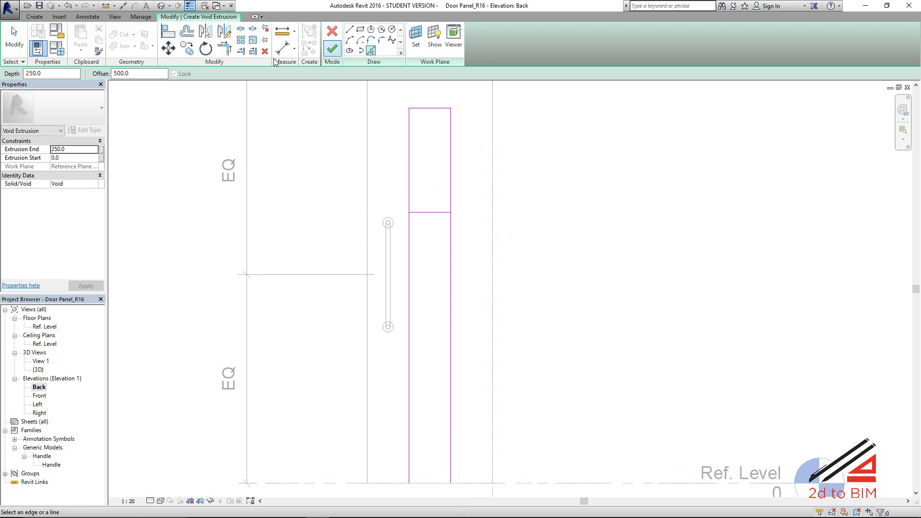
- Trim both vertical sketch lines to the lower horizontal line to close the rectangular void profile
{"action": "left_click", "coordinate": [224, 49]}
{"action": "left_click", "coordinate": [410, 195]}
{"action": "left_click", "coordinate": [427, 211]}
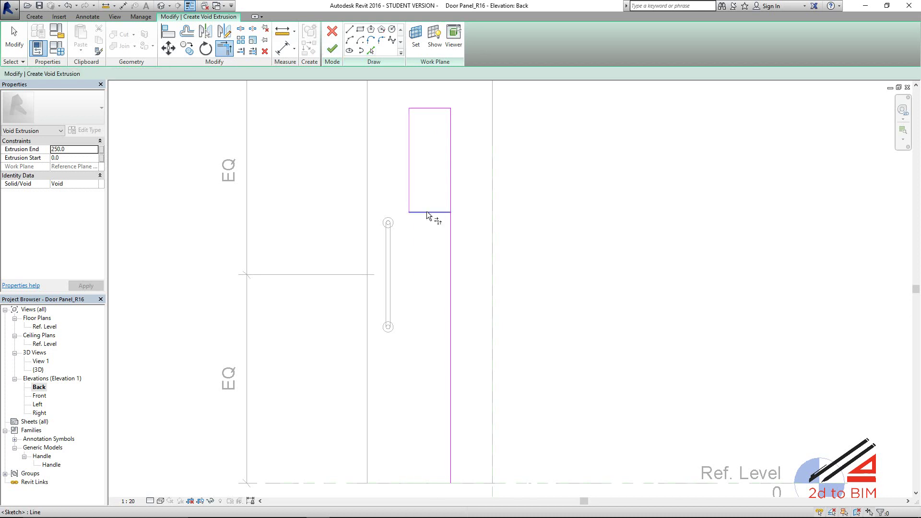
{"action": "left_click", "coordinate": [436, 211]}
{"action": "left_click", "coordinate": [450, 201]}
{"action": "scroll", "coordinate": [457, 193], "scroll_direction": "down", "scroll_amount": 2}
{"action": "mouse_move", "coordinate": [457, 193]}
{"action": "middle_mouse_down"}
{"action": "mouse_move", "coordinate": [441, 232]}
{"action": "mouse_move", "coordinate": [462, 174]}
{"action": "mouse_move", "coordinate": [449, 207]}
{"action": "middle_mouse_up"}
{"action": "key", "text": "Escape"}
{"action": "scroll", "coordinate": [417, 228], "scroll_direction": "up", "scroll_amount": 2}
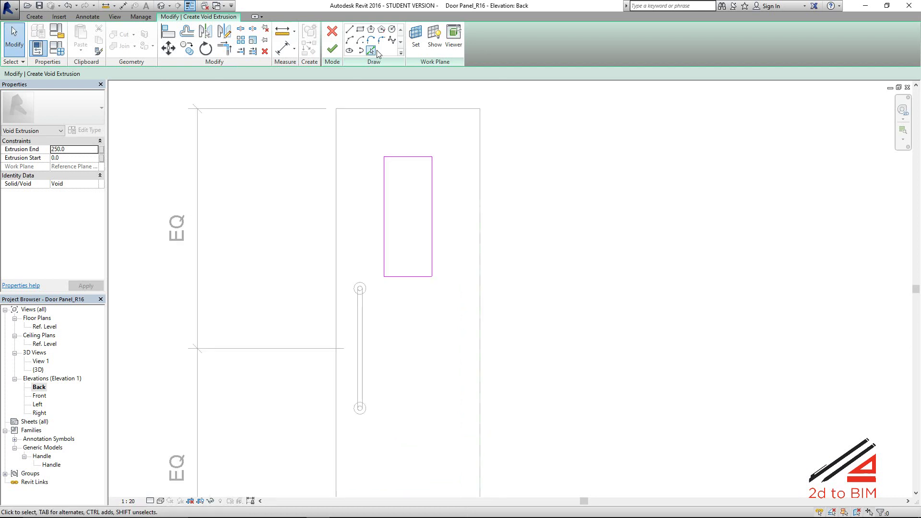
- Place an aligned dimension across the width of the rectangular void profile, just above it
{"action": "left_click", "coordinate": [283, 49]}
{"action": "left_click", "coordinate": [385, 195]}
{"action": "left_click", "coordinate": [433, 200]}
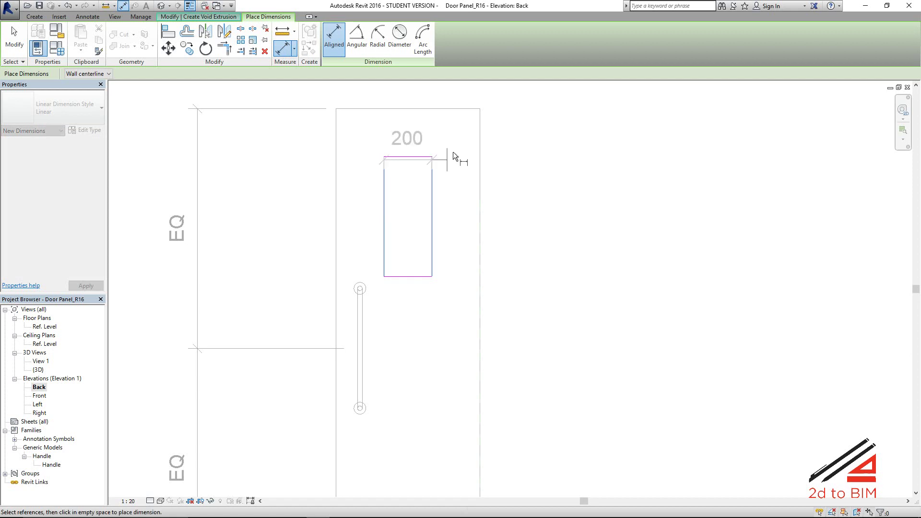
{"action": "left_click", "coordinate": [528, 142]}
{"action": "scroll", "coordinate": [420, 171], "scroll_direction": "down", "scroll_amount": 1}
- Set the Back elevation's view scale to 1:10
{"action": "left_click", "coordinate": [127, 501]}
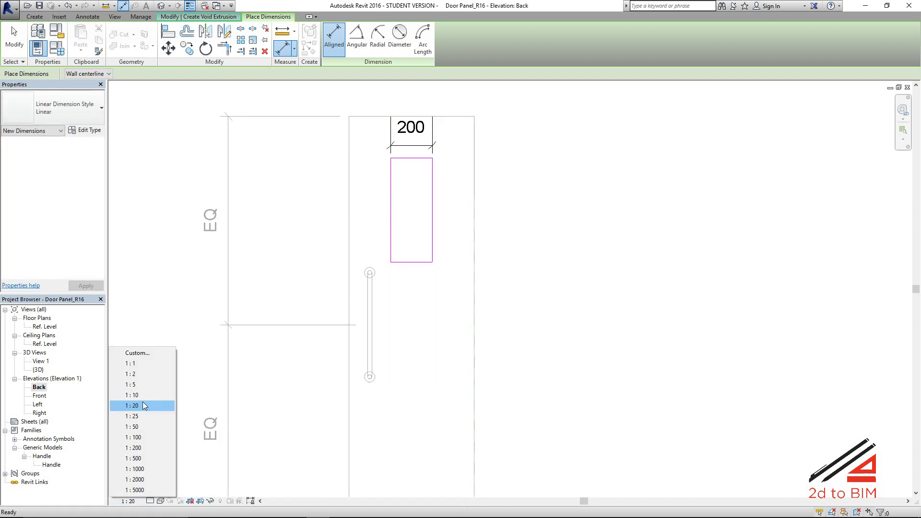
{"action": "left_click", "coordinate": [132, 395]}
{"action": "key", "text": "Escape"}
{"action": "scroll", "coordinate": [438, 316], "scroll_direction": "up", "scroll_amount": 2}
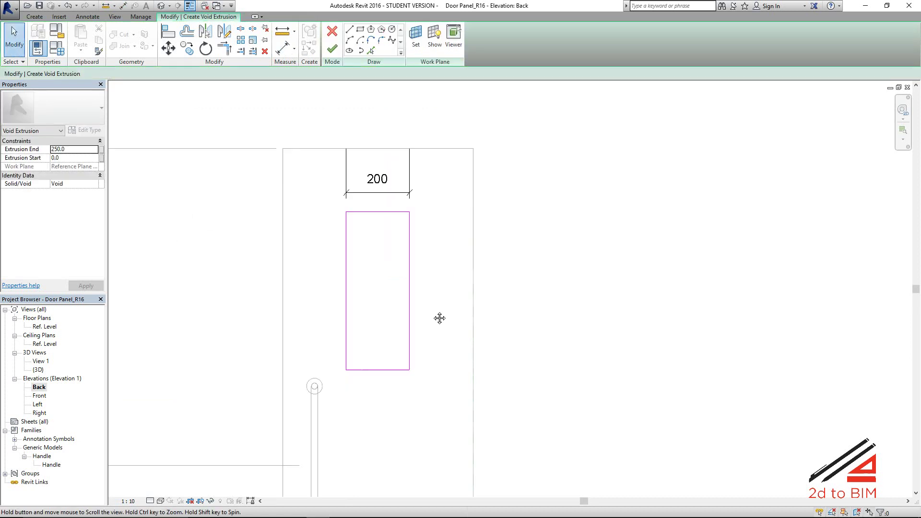
- Label the void profile's width dimension with a new type family parameter named VisionPanelWidth
{"action": "left_click", "coordinate": [376, 238]}
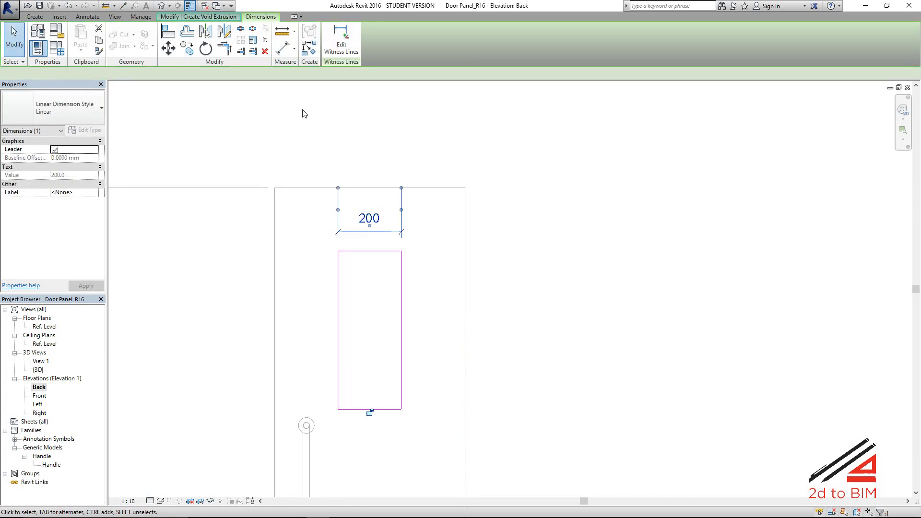
{"action": "left_click", "coordinate": [216, 74]}
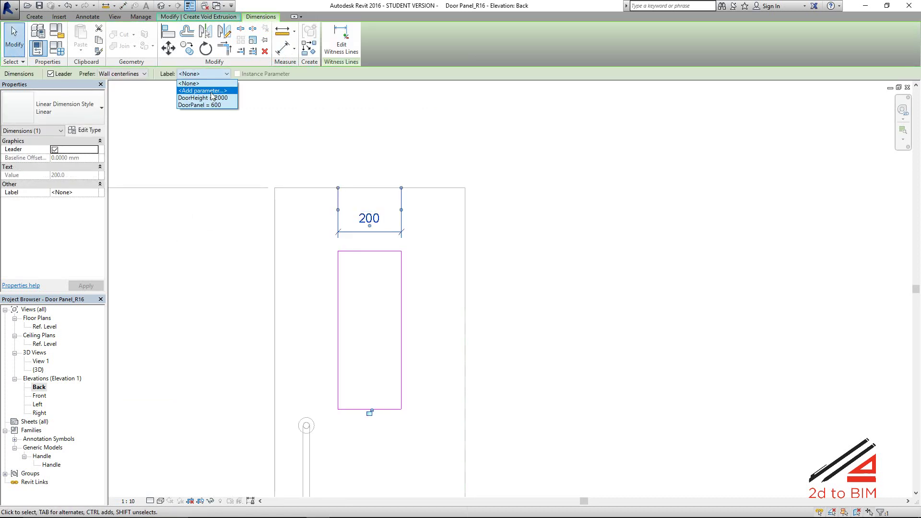
{"action": "left_click", "coordinate": [212, 91]}
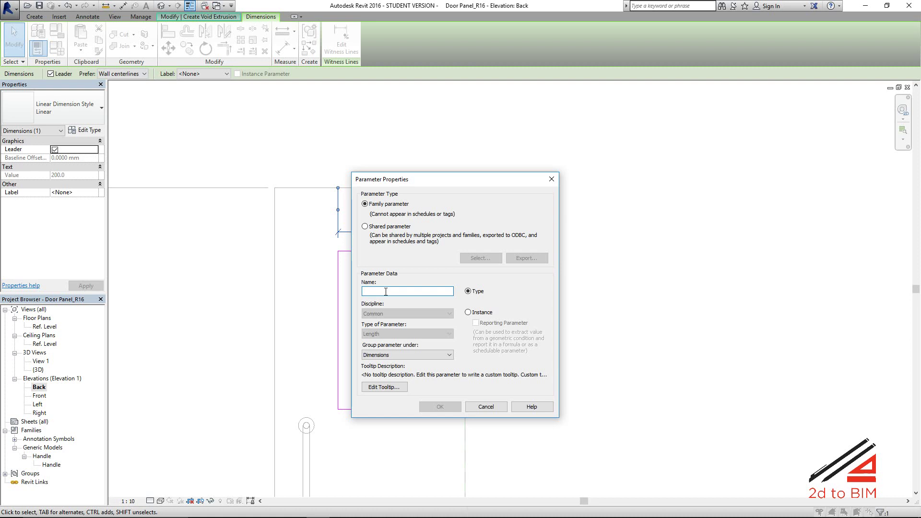
{"action": "type", "text": "W"}
{"action": "key", "text": "BackSpace"}
{"action": "type", "text": "Vision "}
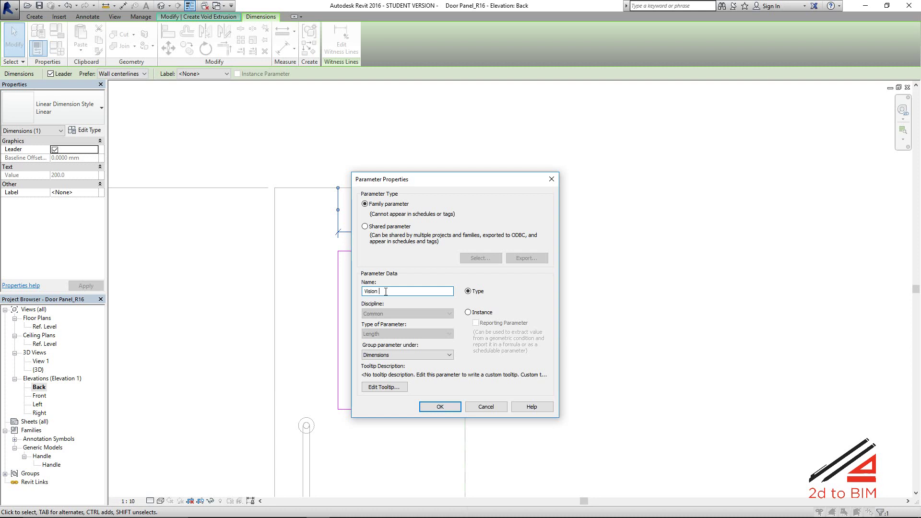
{"action": "type", "text": "nPanelWidth"}
{"action": "left_click", "coordinate": [440, 407]}
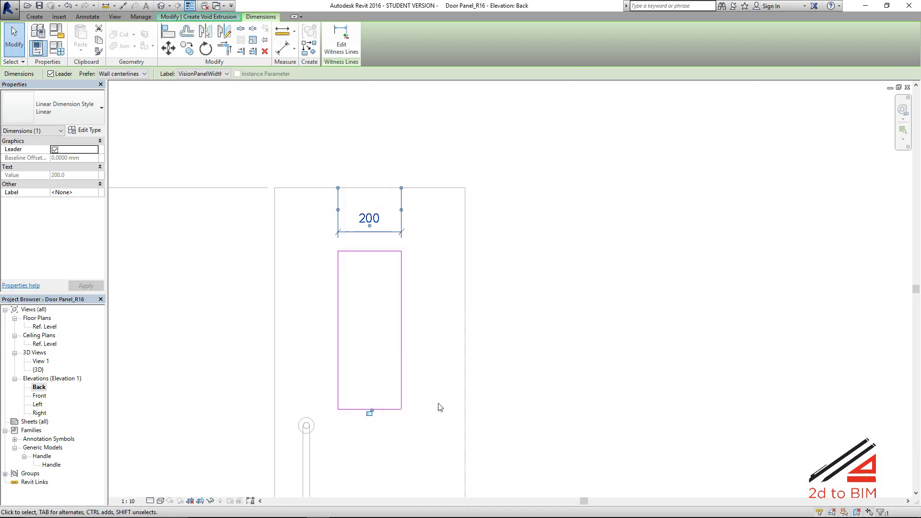
{"action": "left_click", "coordinate": [302, 305]}
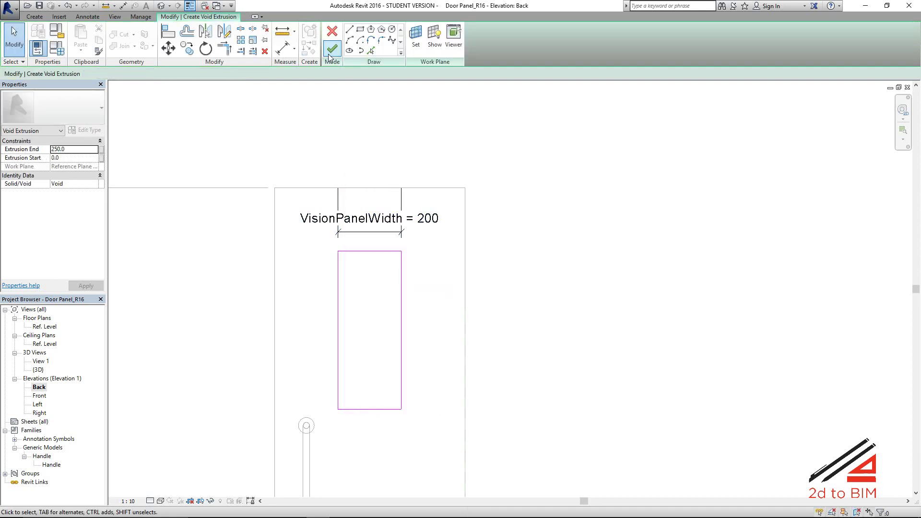
- Place an aligned dimension between the void profile's top and bottom lines, just to its right
{"action": "left_click", "coordinate": [282, 49]}
{"action": "left_click", "coordinate": [363, 252]}
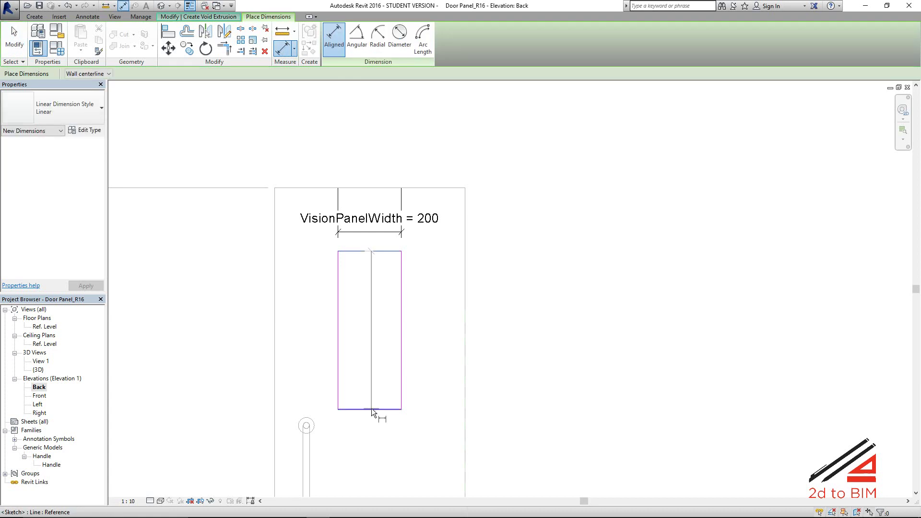
{"action": "left_click", "coordinate": [371, 408]}
{"action": "left_click", "coordinate": [434, 433]}
{"action": "key", "text": "Escape"}
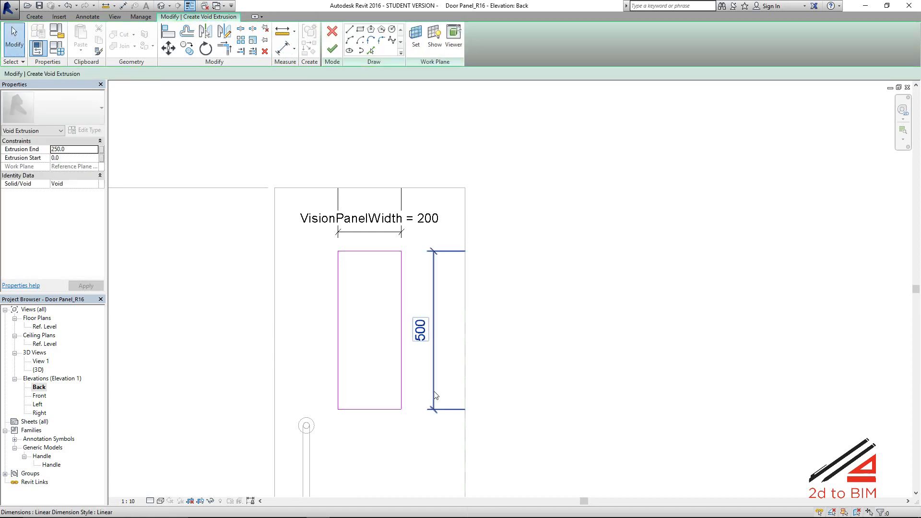
- Label the void profile's height dimension with a new type family parameter named VisionPanelHeight
{"action": "left_click", "coordinate": [215, 74]}
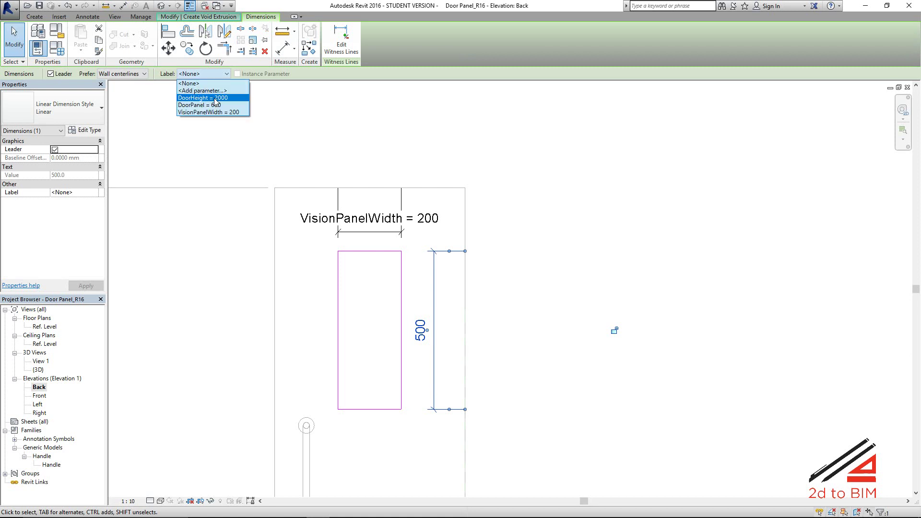
{"action": "left_click", "coordinate": [205, 91]}
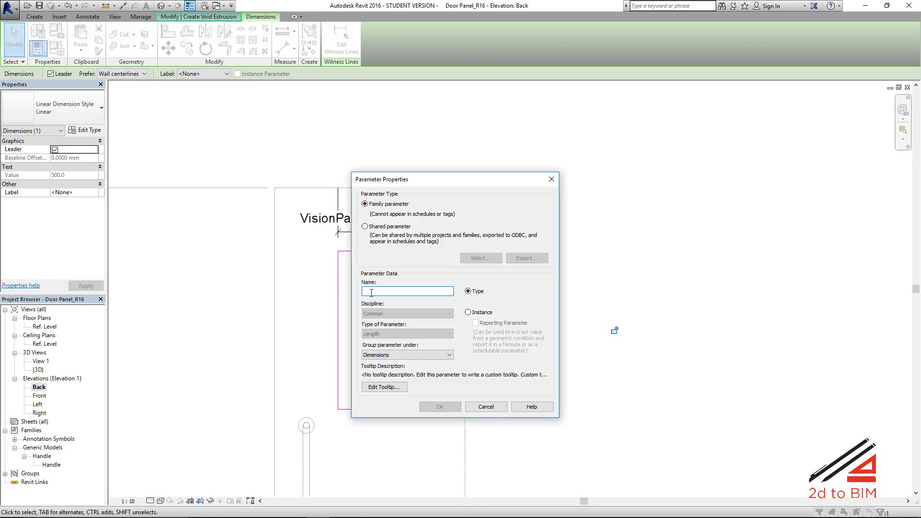
{"action": "type", "text": "VisionPanel"}
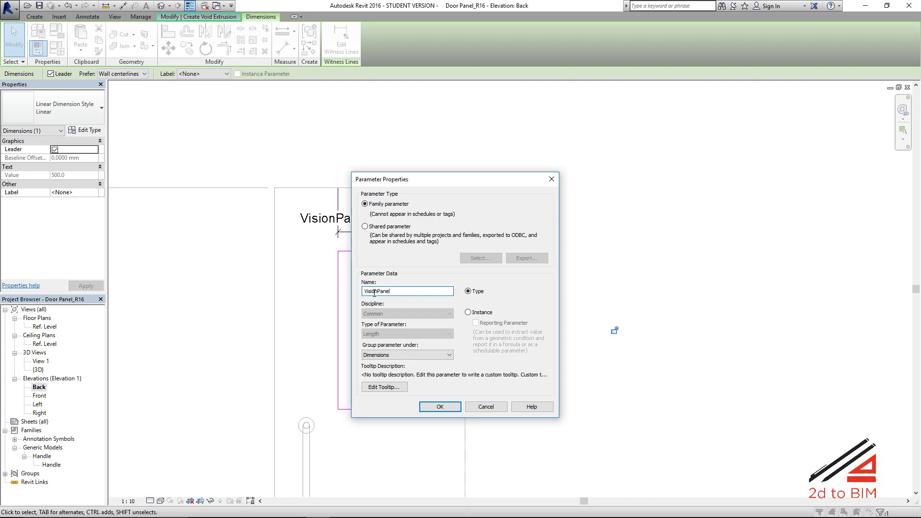
{"action": "type", "text": "Height"}
{"action": "left_click", "coordinate": [444, 409]}
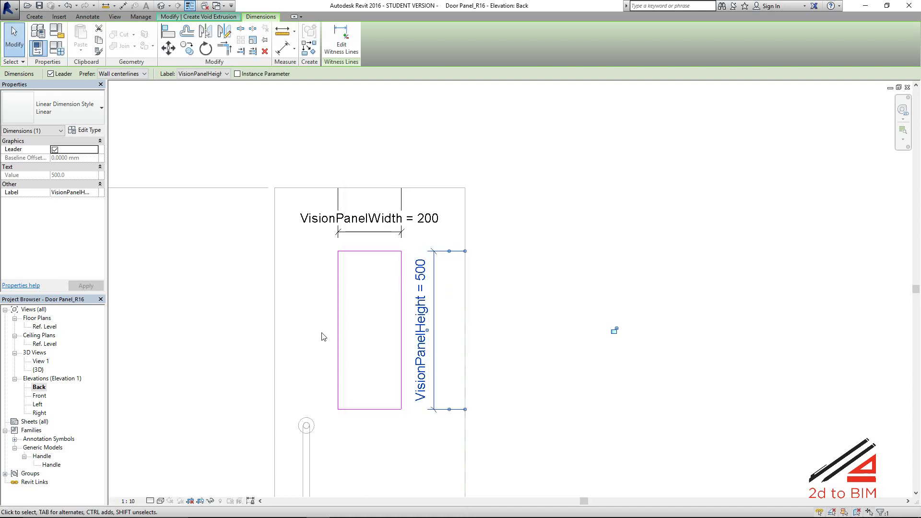
- Place an aligned dimension between the door panel's top edge and the void profile's top line
{"action": "middle_click_drag", "start_coordinate": [356, 290], "coordinate": [346, 261]}
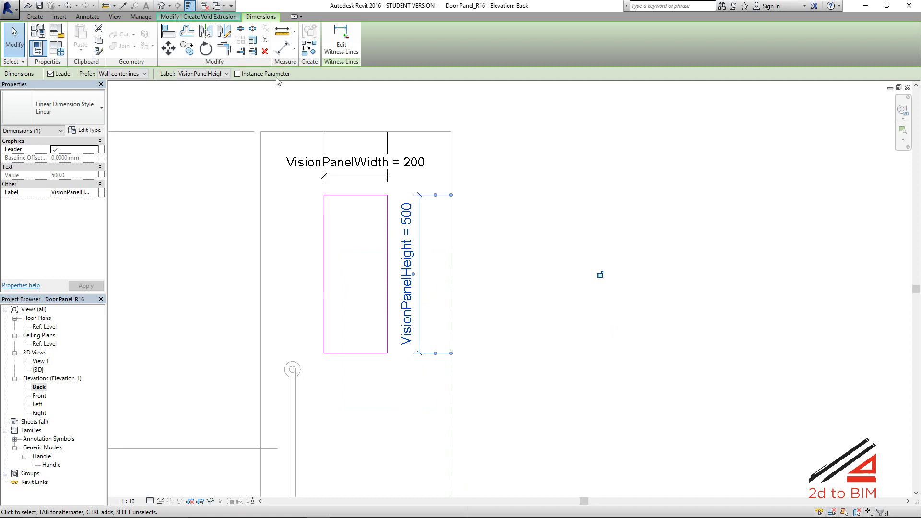
{"action": "left_click", "coordinate": [282, 48]}
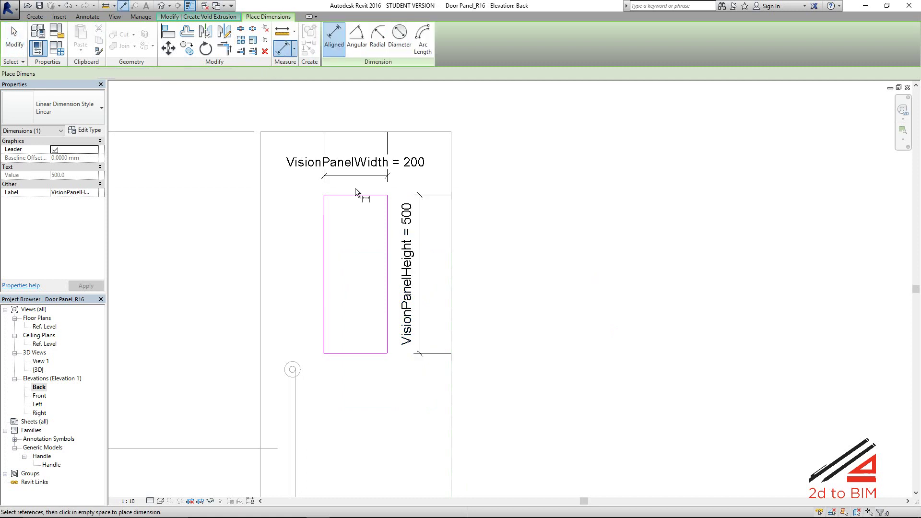
{"action": "left_click", "coordinate": [353, 132]}
{"action": "scroll", "coordinate": [284, 127], "scroll_direction": "up", "scroll_amount": 2}
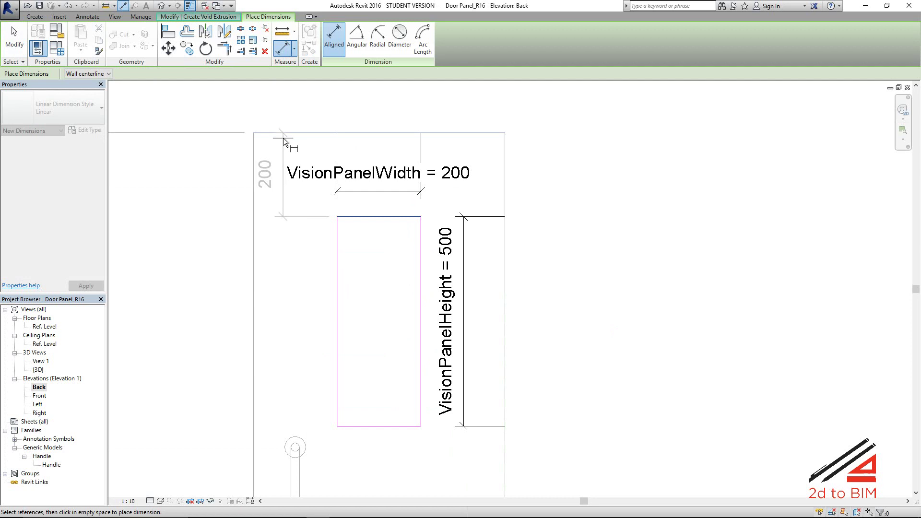
{"action": "left_click", "coordinate": [283, 137]}
{"action": "scroll", "coordinate": [374, 297], "scroll_direction": "down", "scroll_amount": 1}
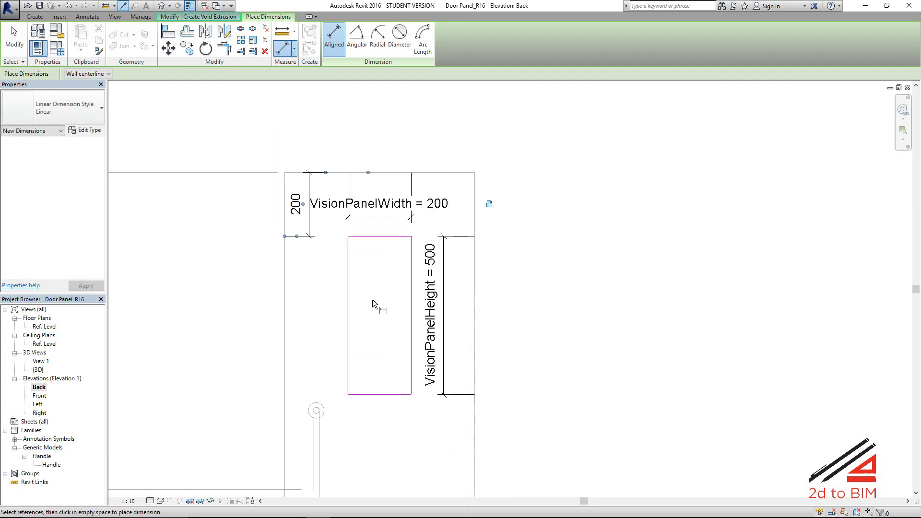
- Place an aligned dimension from the door panel's left edge to the void profile's left line, below the profile
{"action": "middle_click_drag", "start_coordinate": [373, 300], "coordinate": [351, 214]}
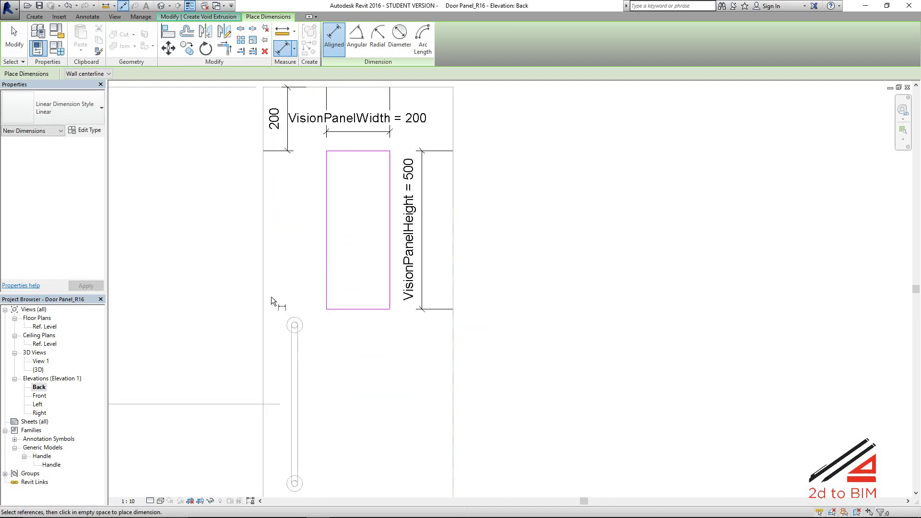
{"action": "left_click", "coordinate": [263, 298]}
{"action": "left_click", "coordinate": [326, 287]}
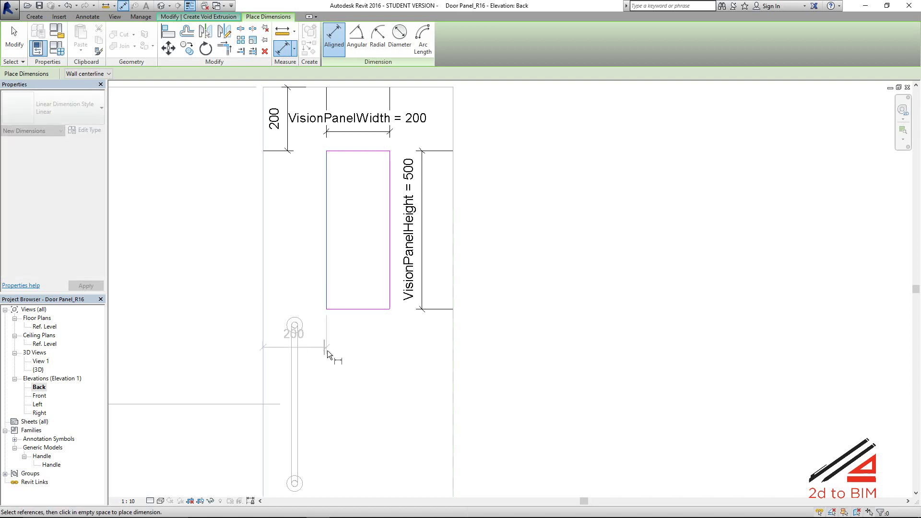
{"action": "left_click", "coordinate": [348, 355]}
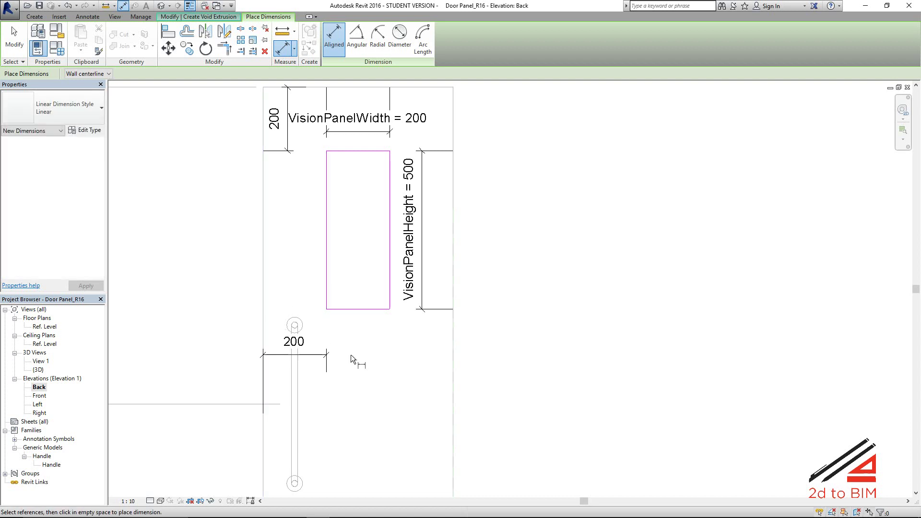
{"action": "key", "text": "Escape"}
- Label the dimension from the panel's left edge to the void with a new type family parameter named VoidControl
{"action": "scroll", "coordinate": [365, 346], "scroll_direction": "down", "scroll_amount": 1}
{"action": "middle_click_drag", "start_coordinate": [365, 345], "coordinate": [361, 300]}
{"action": "scroll", "coordinate": [309, 329], "scroll_direction": "up", "scroll_amount": 2}
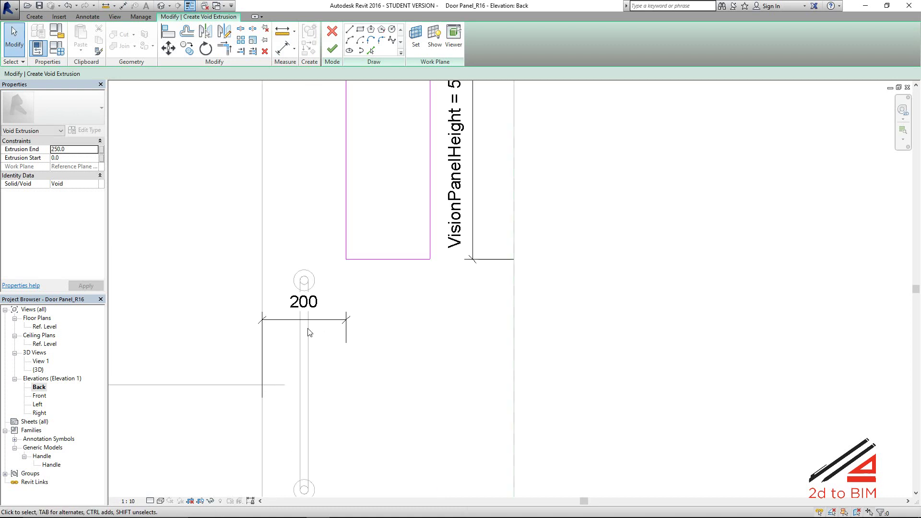
{"action": "left_click", "coordinate": [307, 320]}
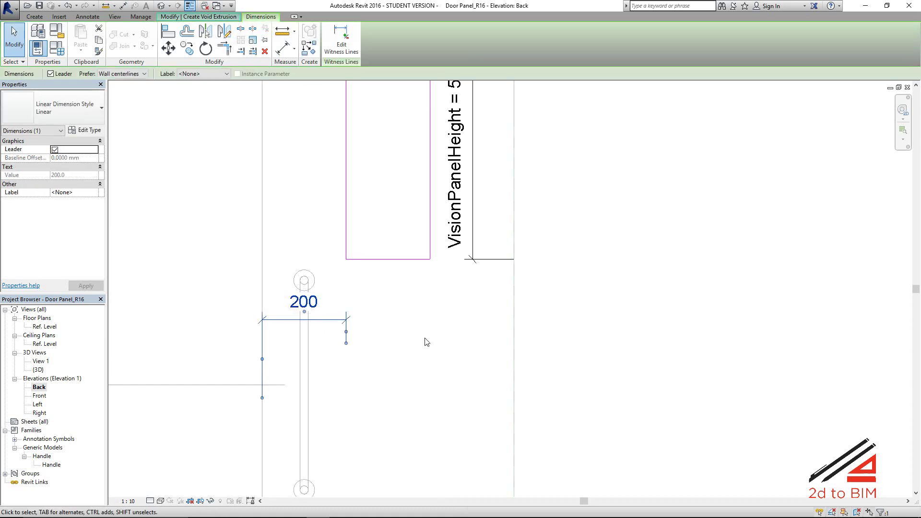
{"action": "left_click", "coordinate": [213, 73]}
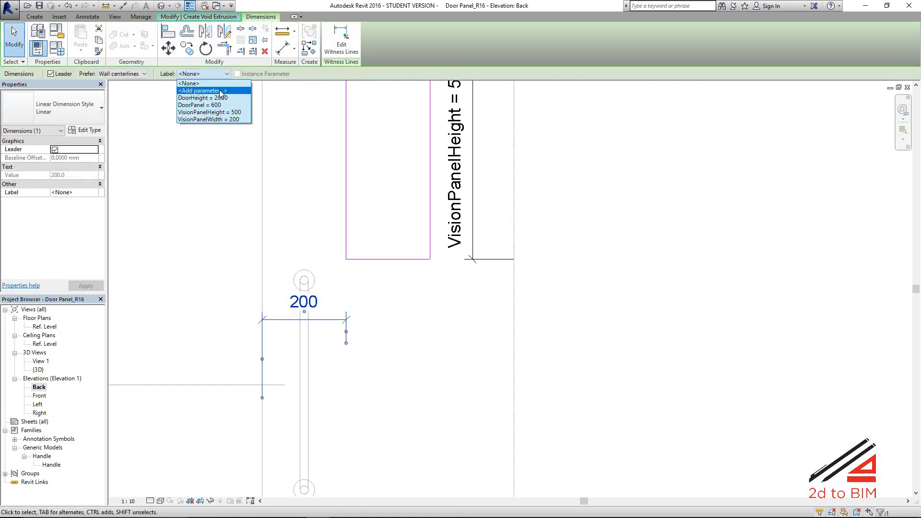
{"action": "left_click", "coordinate": [221, 91]}
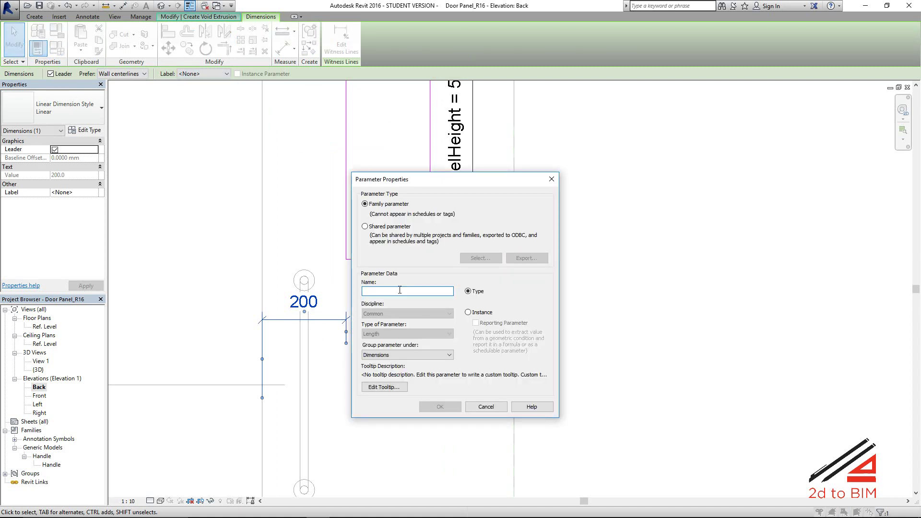
{"action": "type", "text": "VoidCo"}
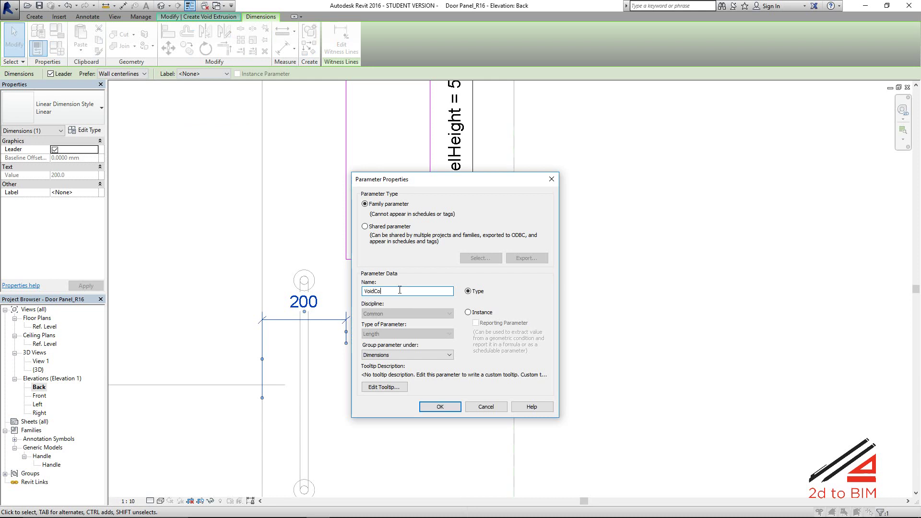
{"action": "type", "text": "lntrol"}
{"action": "left_click", "coordinate": [440, 407]}
{"action": "scroll", "coordinate": [407, 414], "scroll_direction": "down", "scroll_amount": 3}
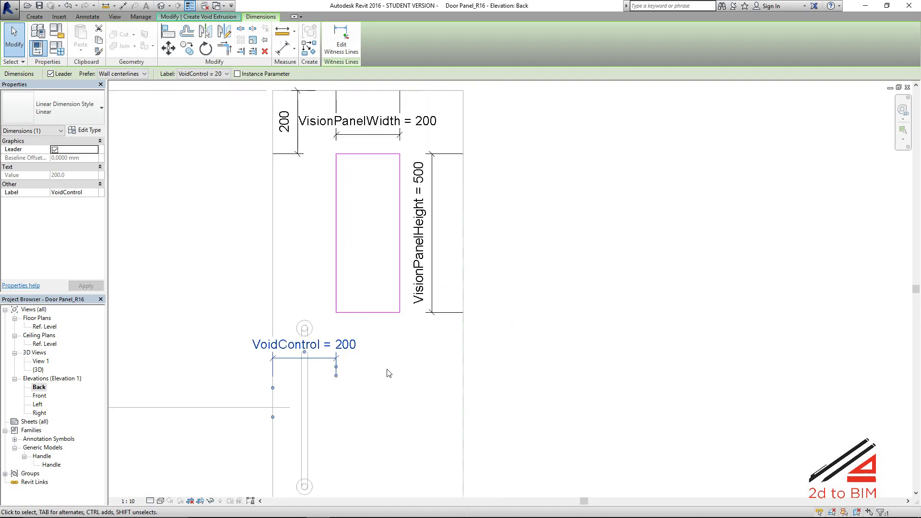
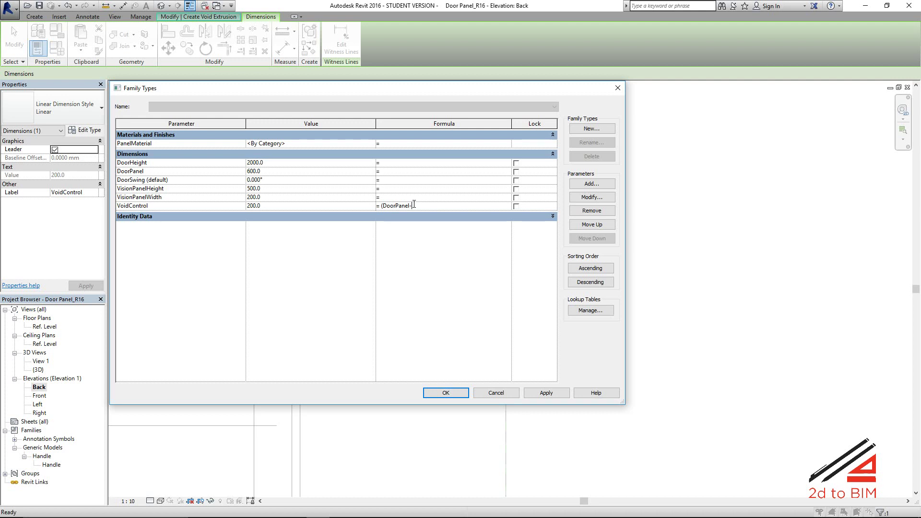
- Complete the VoidControl formula as (DoorPanel - VisionPanelWidth) / 2 and accept the family types
{"action": "type", "text": "Visionpanel"}
{"action": "key", "text": "BackSpace"}
{"action": "key", "text": "BackSpace"}
{"action": "key", "text": "BackSpace"}
{"action": "key", "text": "BackSpace"}
{"action": "type", "text": "PanelWidth)/2"}
{"action": "key", "text": "Tab"}
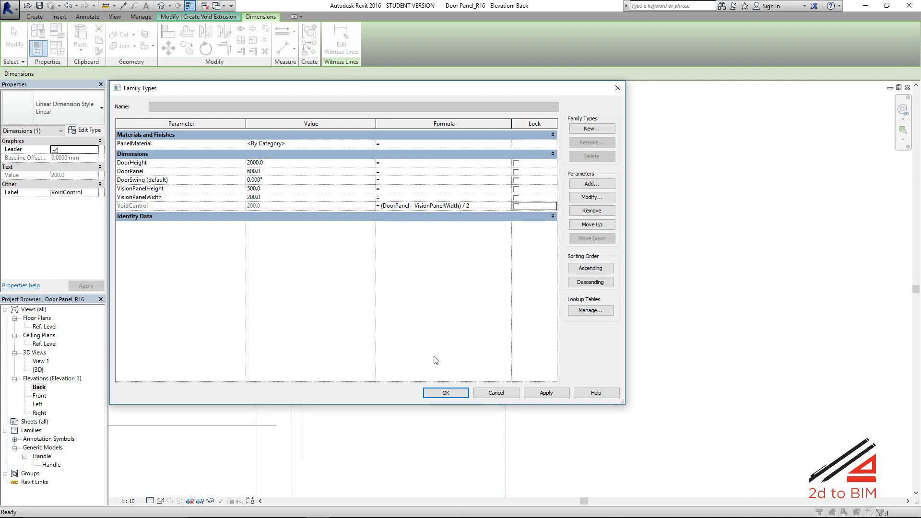
{"action": "left_click", "coordinate": [445, 392]}
{"action": "left_click", "coordinate": [438, 396]}
- Set the VisionPanelWidth parameter to 150 in the family types and apply it to the void profile
{"action": "scroll", "coordinate": [438, 397], "scroll_direction": "down", "scroll_amount": 2}
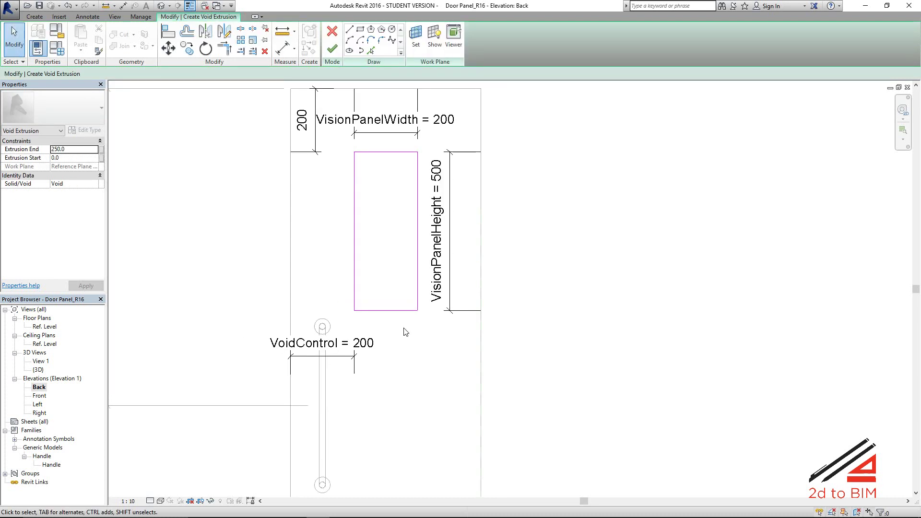
{"action": "scroll", "coordinate": [366, 366], "scroll_direction": "up", "scroll_amount": 1}
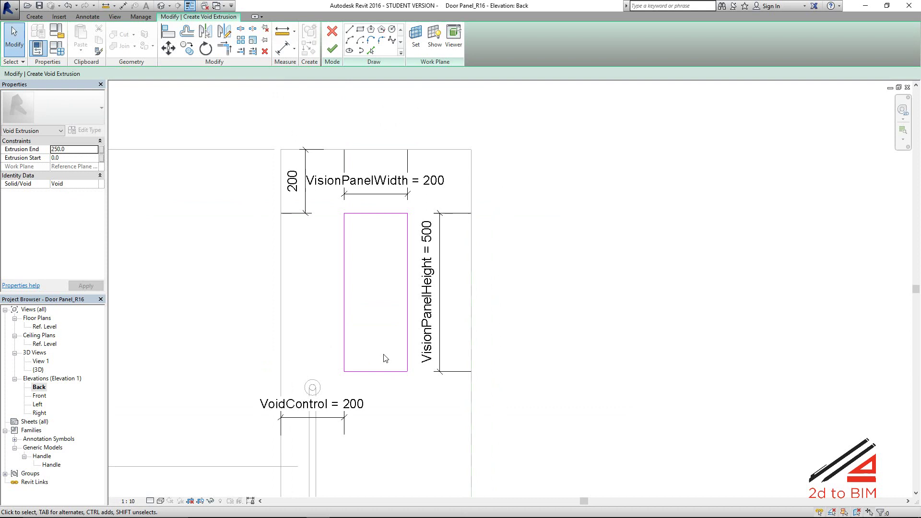
{"action": "scroll", "coordinate": [397, 245], "scroll_direction": "up", "scroll_amount": 2}
{"action": "scroll", "coordinate": [364, 190], "scroll_direction": "down", "scroll_amount": 2}
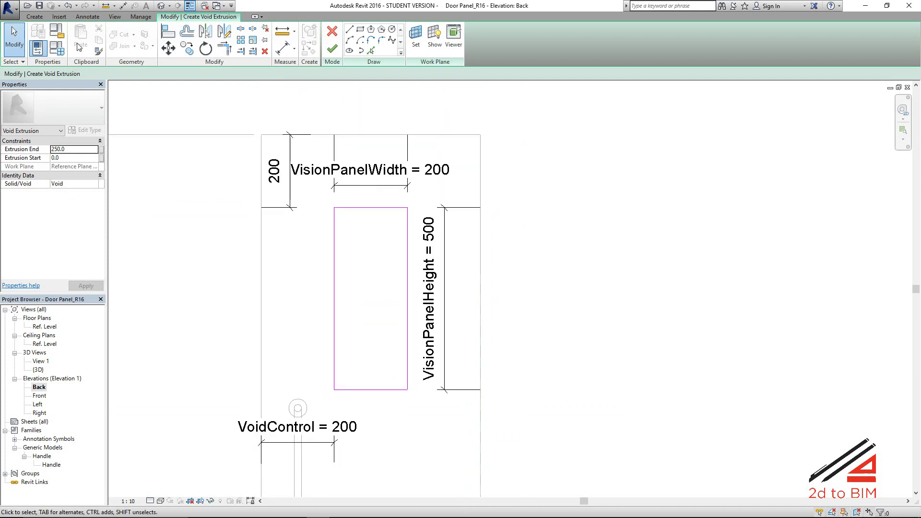
{"action": "left_click", "coordinate": [38, 48]}
{"action": "mouse_move", "coordinate": [366, 97]}
{"action": "left_mouse_down"}
{"action": "mouse_move", "coordinate": [688, 169]}
{"action": "mouse_move", "coordinate": [671, 188]}
{"action": "mouse_move", "coordinate": [665, 164]}
{"action": "left_mouse_up"}
{"action": "left_click", "coordinate": [660, 274]}
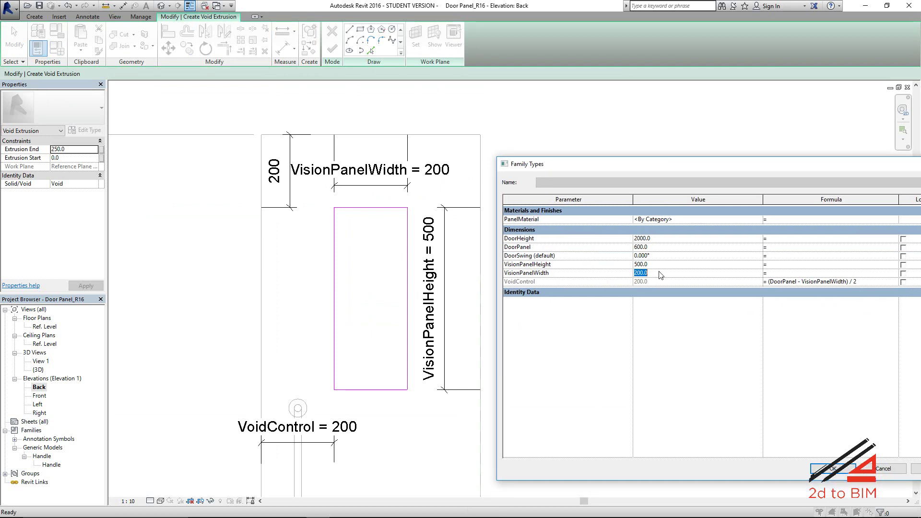
{"action": "type", "text": "150"}
{"action": "key", "text": "Tab"}
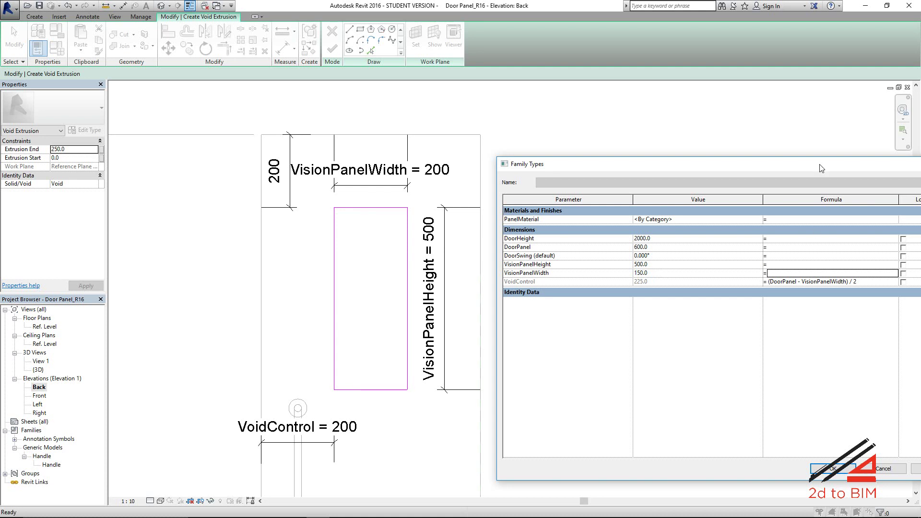
{"action": "left_click_drag", "start_coordinate": [821, 168], "coordinate": [775, 167]}
{"action": "left_click", "coordinate": [888, 468]}
{"action": "left_click_drag", "start_coordinate": [576, 163], "coordinate": [798, 239]}
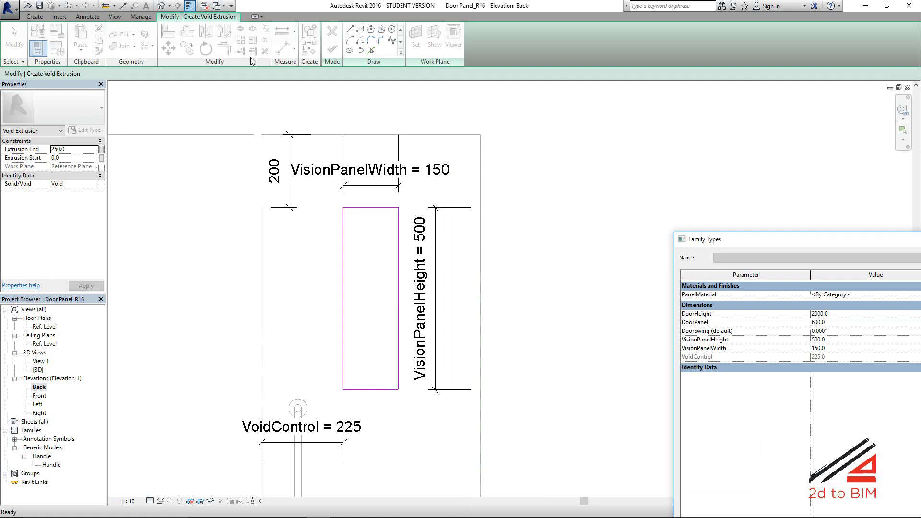
{"action": "left_click_drag", "start_coordinate": [790, 244], "coordinate": [374, 89]}
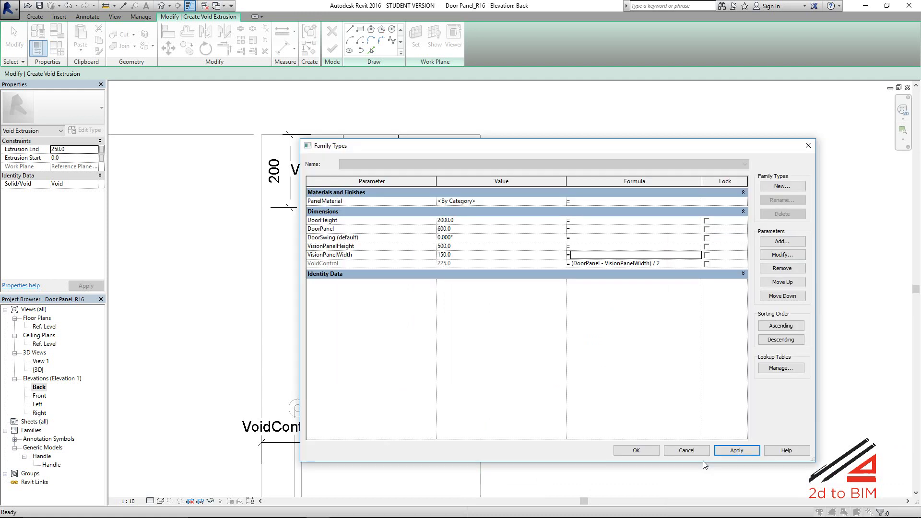
{"action": "left_click", "coordinate": [643, 448]}
{"action": "left_click", "coordinate": [282, 48]}
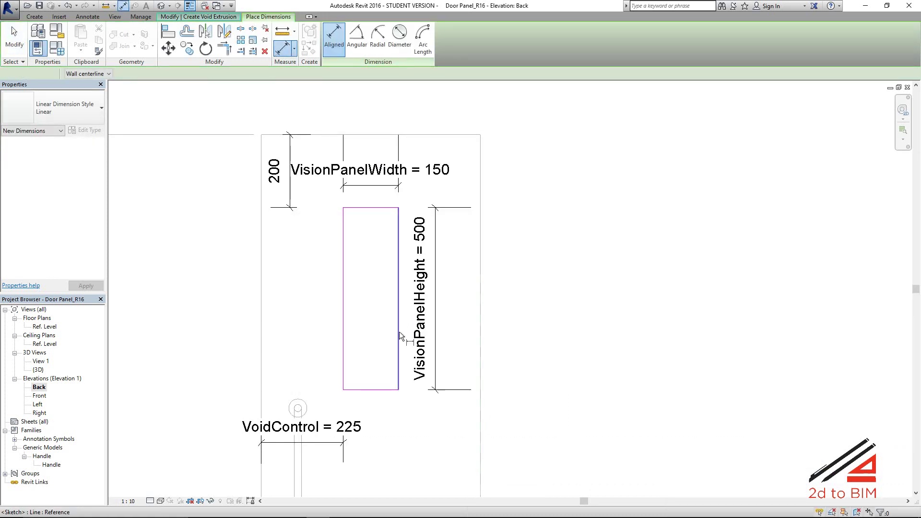
{"action": "left_click", "coordinate": [399, 332]}
{"action": "left_click", "coordinate": [480, 339]}
{"action": "key", "text": "Escape"}
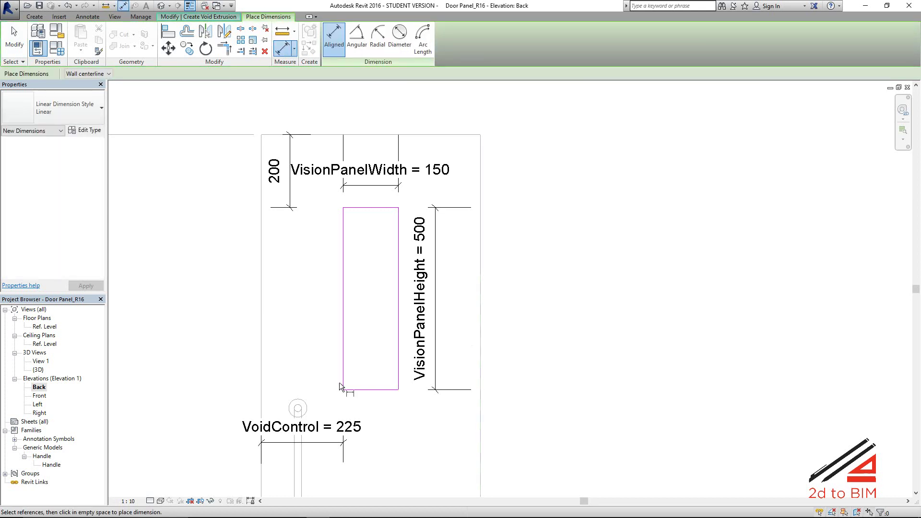
{"action": "key", "text": "Escape"}
- Set the VisionPanelHeight parameter to 350 in the family types and apply it to the void profile
{"action": "scroll", "coordinate": [396, 396], "scroll_direction": "down", "scroll_amount": 2}
{"action": "middle_click_drag", "start_coordinate": [436, 325], "coordinate": [439, 276]}
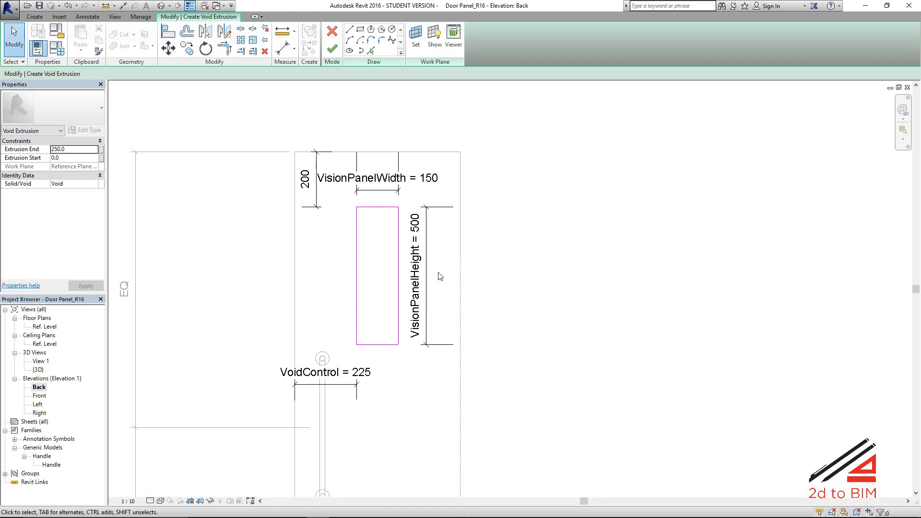
{"action": "key", "text": "f"}
{"action": "key", "text": "t"}
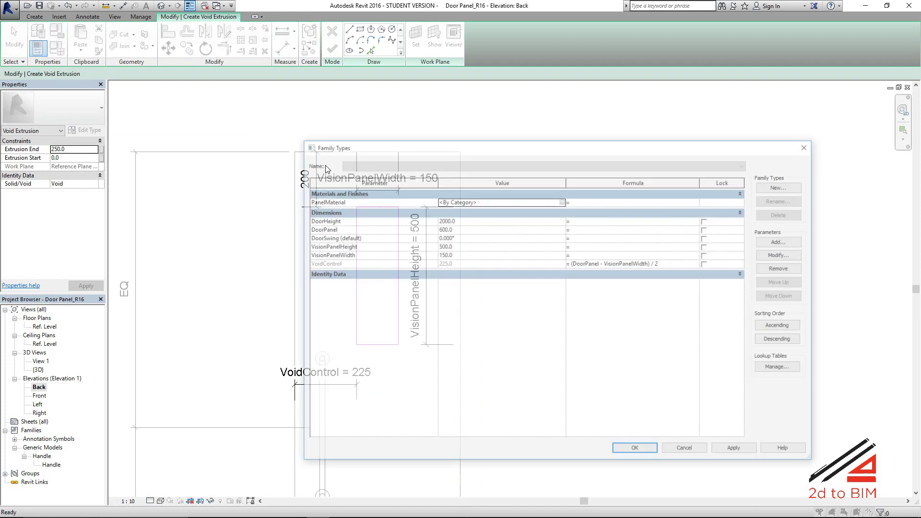
{"action": "left_click", "coordinate": [475, 248]}
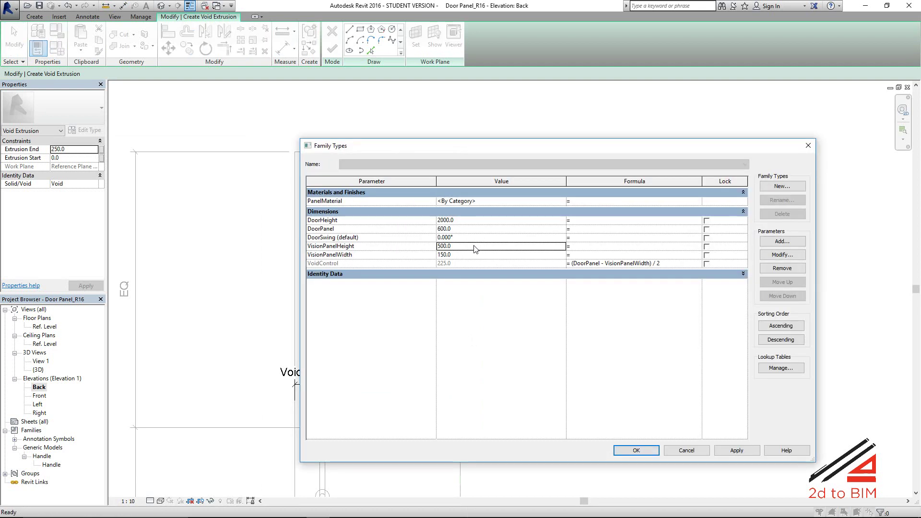
{"action": "type", "text": "350"}
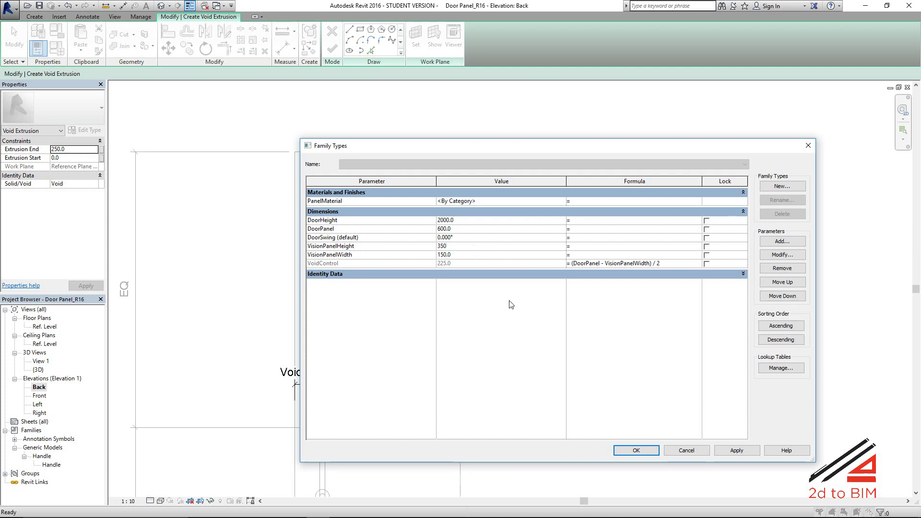
{"action": "left_click", "coordinate": [636, 451]}
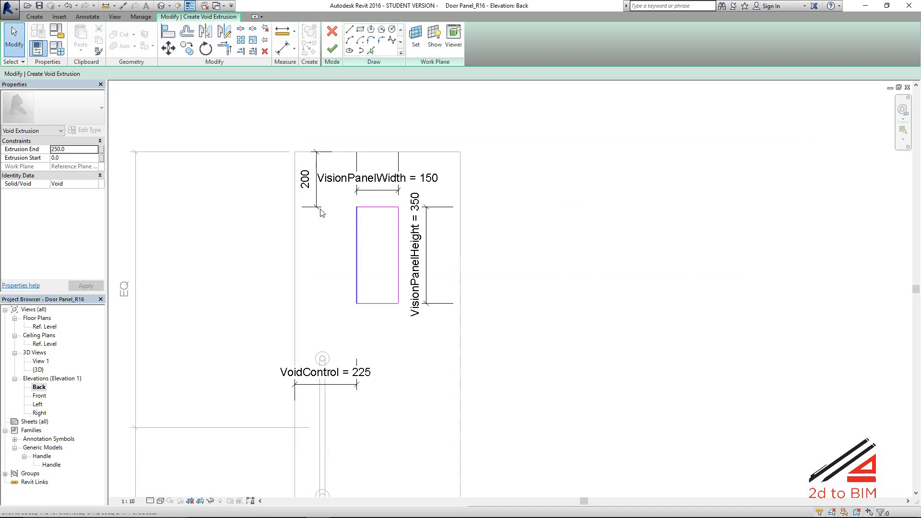
- Set the VisionPanelHeight parameter to 400 in the family types and accept it
{"action": "left_click", "coordinate": [57, 49]}
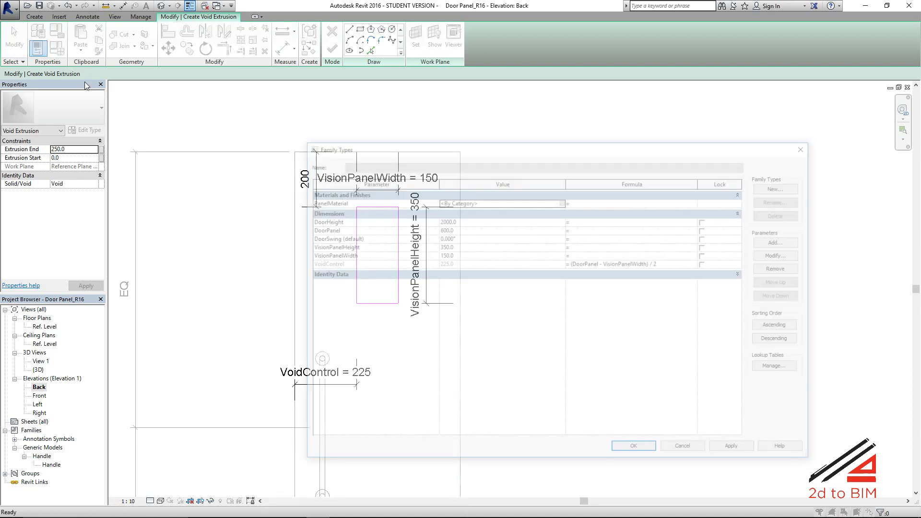
{"action": "left_click", "coordinate": [480, 247]}
{"action": "type", "text": "400"}
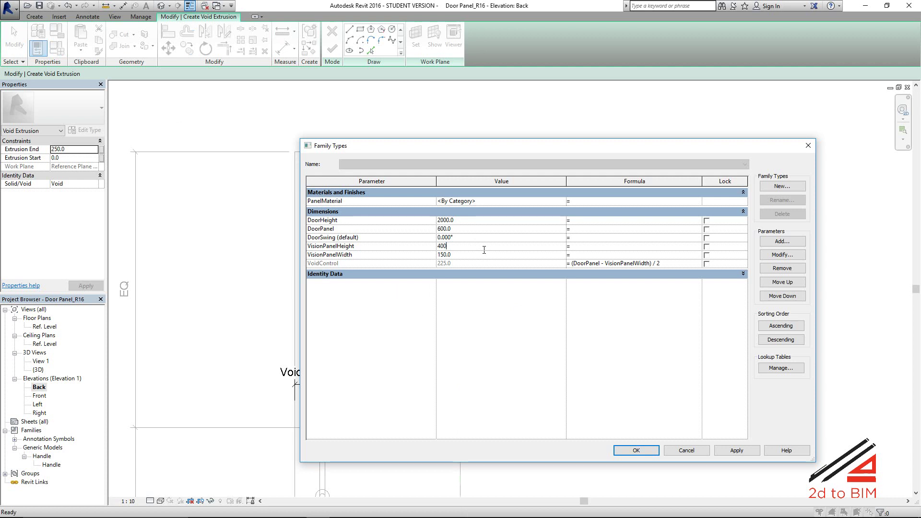
{"action": "left_click", "coordinate": [623, 449]}
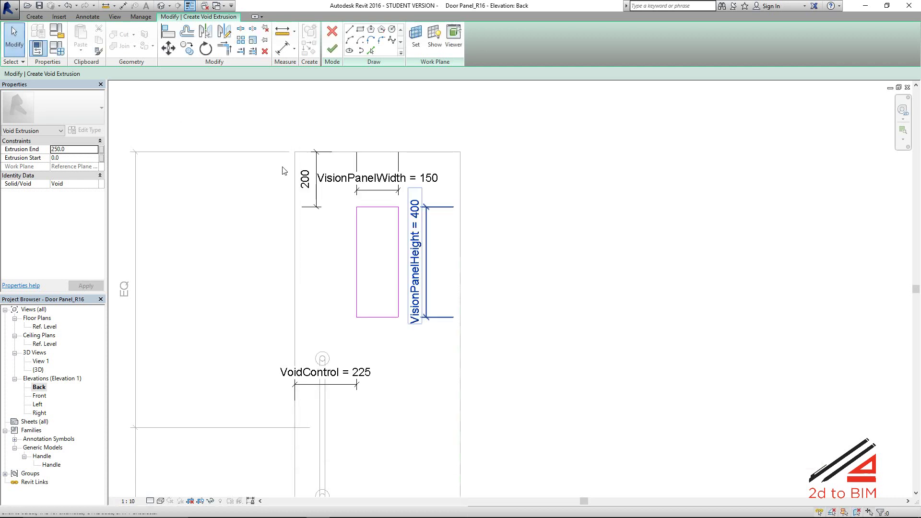
- Set the VisionPanelWidth parameter to 250 in the family types and accept it
{"action": "left_click", "coordinate": [59, 53]}
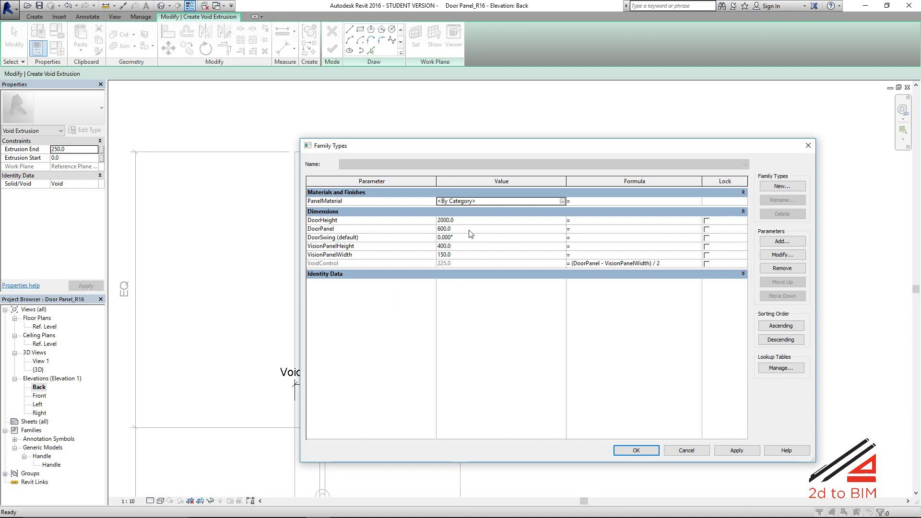
{"action": "left_click", "coordinate": [460, 255]}
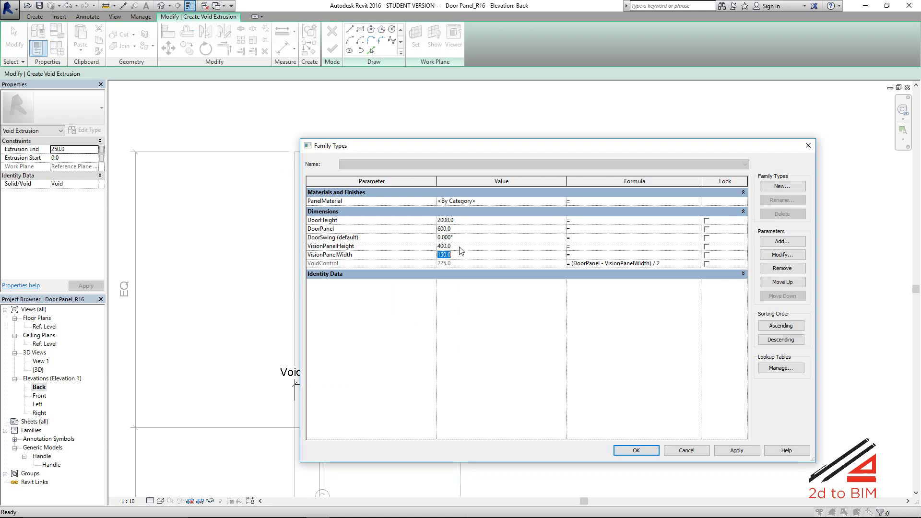
{"action": "type", "text": "250"}
{"action": "left_click", "coordinate": [632, 452]}
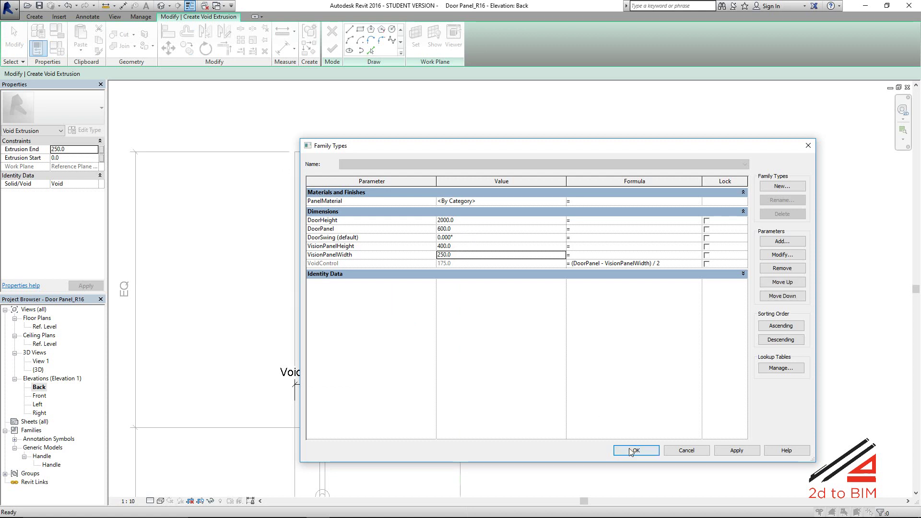
- Set the void's extrusion end to 50, finish the void extrusion sketch and deselect it
{"action": "scroll", "coordinate": [356, 358], "scroll_direction": "up", "scroll_amount": 2}
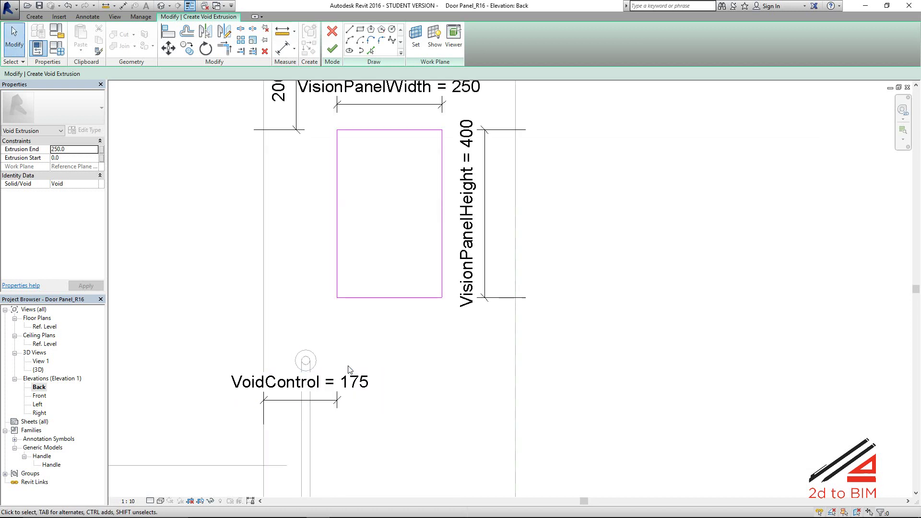
{"action": "scroll", "coordinate": [482, 346], "scroll_direction": "down", "scroll_amount": 1}
{"action": "middle_click_drag", "start_coordinate": [481, 347], "coordinate": [440, 358]}
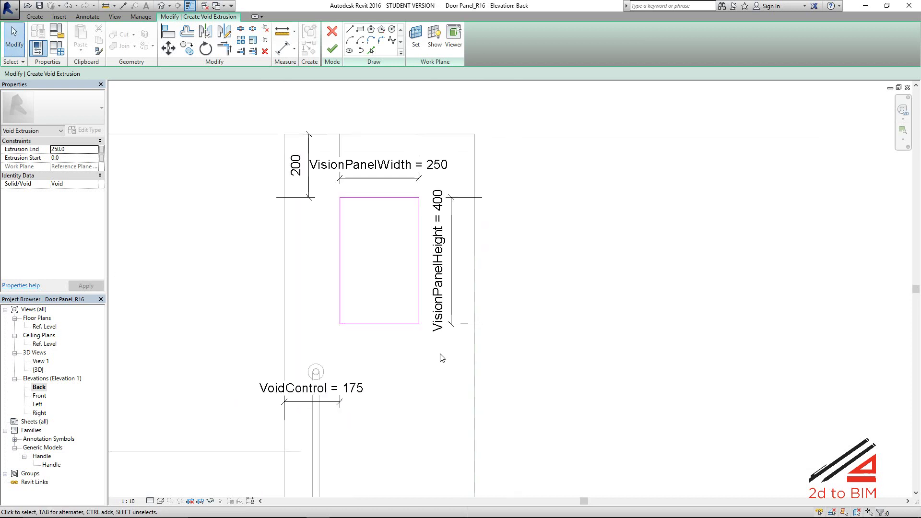
{"action": "scroll", "coordinate": [381, 344], "scroll_direction": "down", "scroll_amount": 1}
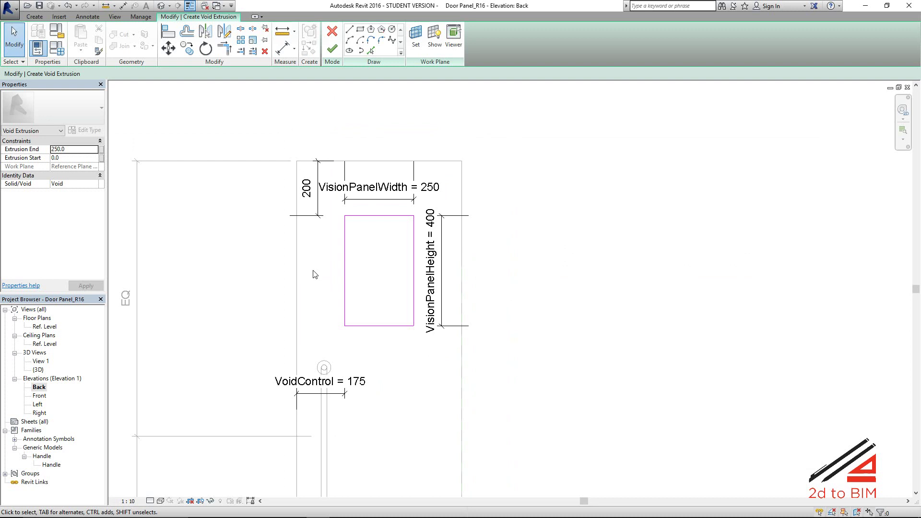
{"action": "scroll", "coordinate": [315, 274], "scroll_direction": "up", "scroll_amount": 1}
{"action": "left_click", "coordinate": [78, 148]}
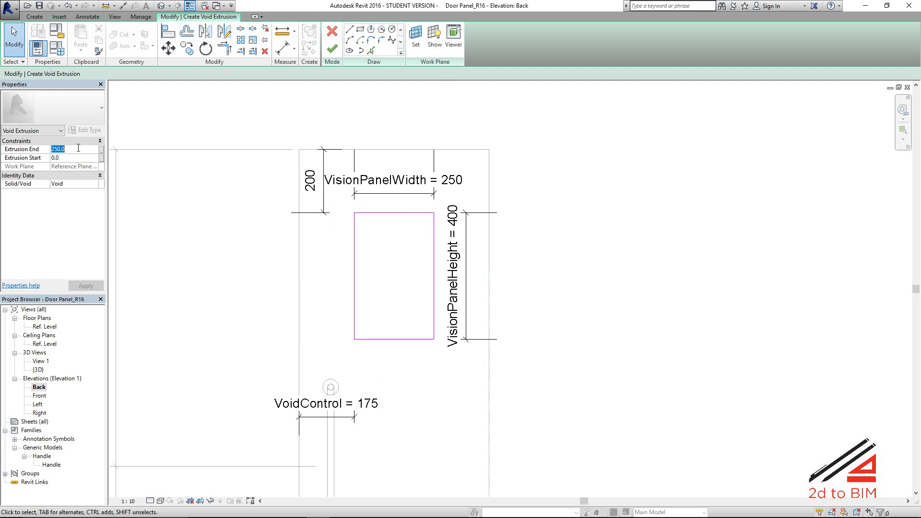
{"action": "type", "text": "50"}
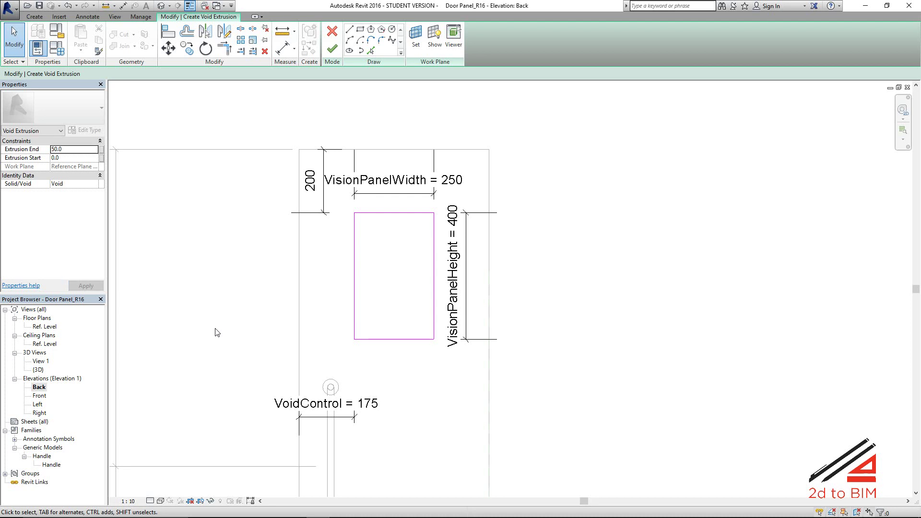
{"action": "left_click", "coordinate": [332, 48]}
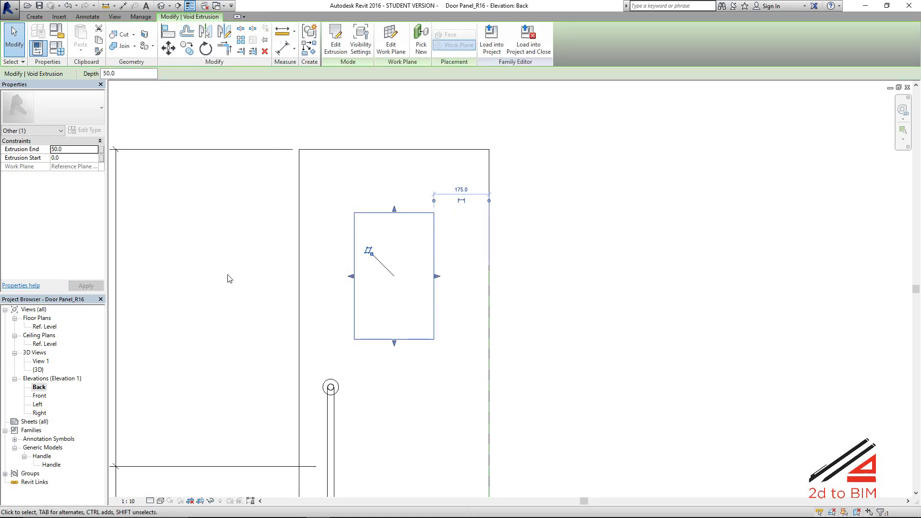
{"action": "left_click", "coordinate": [649, 244]}
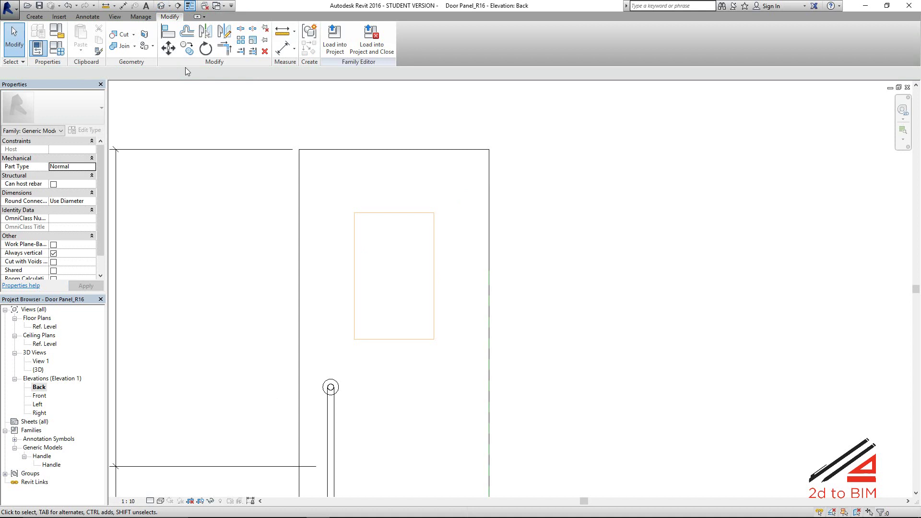
- Cut the rectangular void extrusion from the door panel with Cut Geometry in the default 3D view
{"action": "left_click", "coordinate": [162, 6]}
{"action": "scroll", "coordinate": [380, 307], "scroll_direction": "up", "scroll_amount": 3}
{"action": "middle_click_drag", "start_coordinate": [375, 346], "coordinate": [342, 335], "text": "shift"}
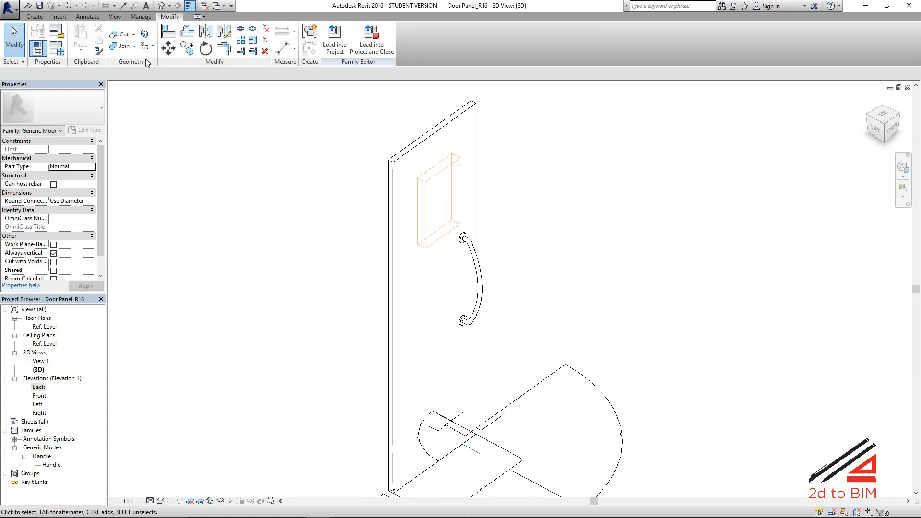
{"action": "left_click", "coordinate": [123, 38]}
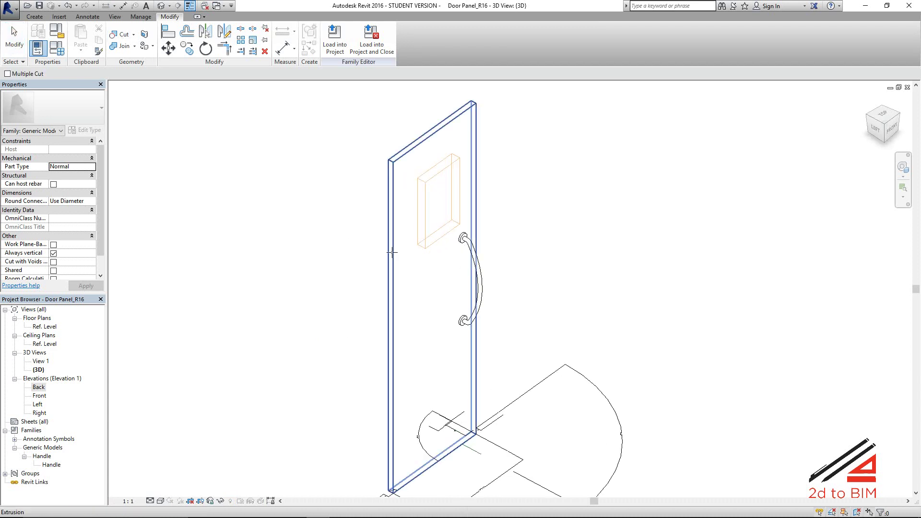
{"action": "left_click", "coordinate": [419, 226]}
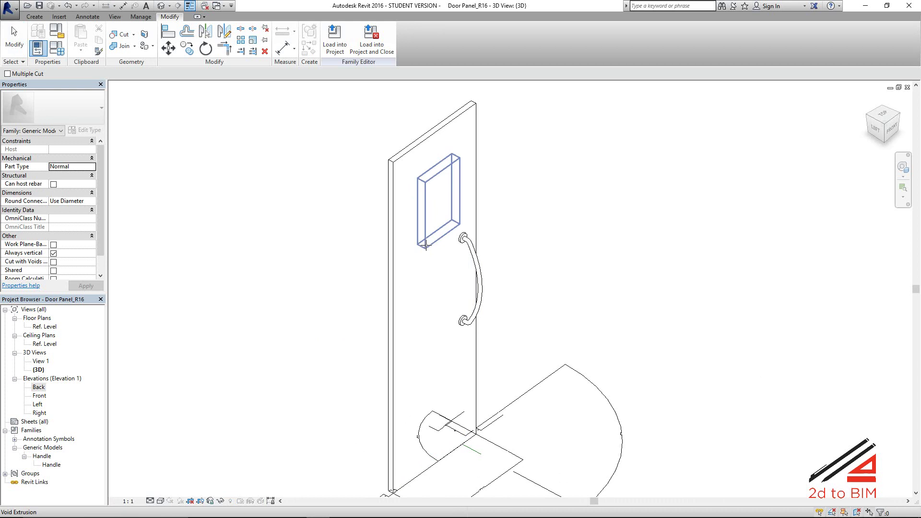
{"action": "left_click", "coordinate": [401, 260]}
{"action": "scroll", "coordinate": [360, 285], "scroll_direction": "up", "scroll_amount": 2}
{"action": "middle_click_drag", "start_coordinate": [360, 286], "coordinate": [353, 342]}
{"action": "scroll", "coordinate": [340, 246], "scroll_direction": "down", "scroll_amount": 3}
{"action": "scroll", "coordinate": [370, 287], "scroll_direction": "up", "scroll_amount": 3}
{"action": "scroll", "coordinate": [370, 287], "scroll_direction": "up", "scroll_amount": 1}
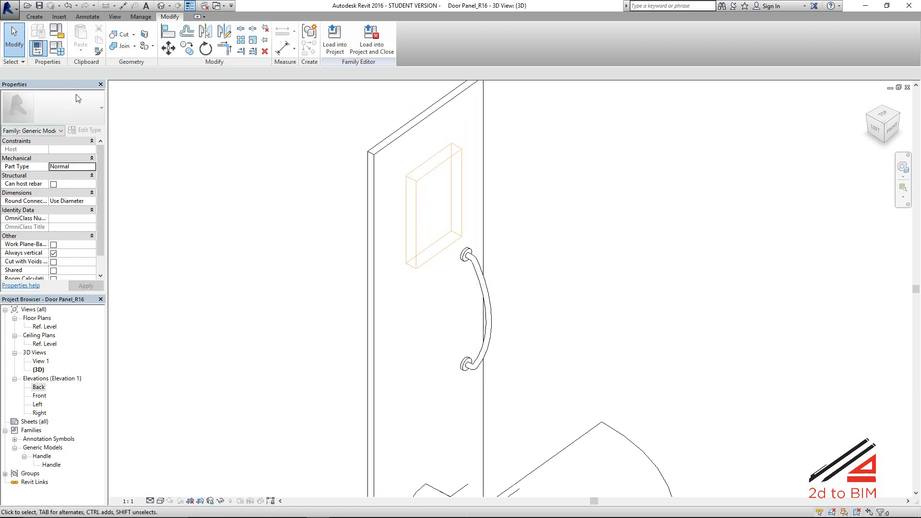
- Add a length-type family parameter named VisionPanelOff, grouped under Dimensions, as a type parameter
{"action": "left_click", "coordinate": [58, 48]}
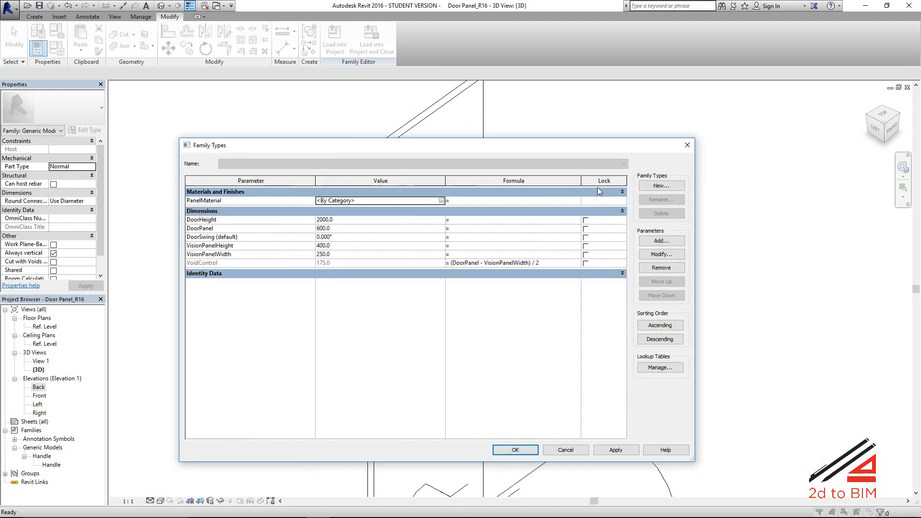
{"action": "left_click", "coordinate": [662, 241]}
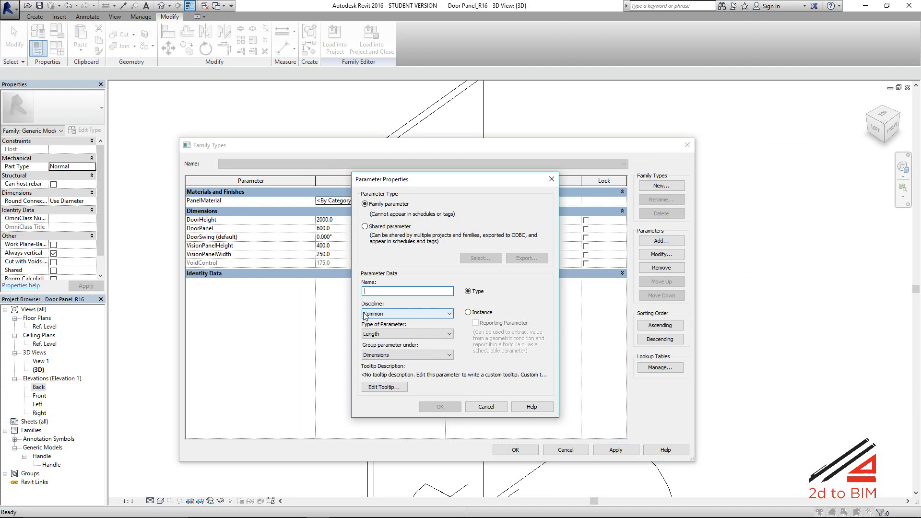
{"action": "type", "text": "V"}
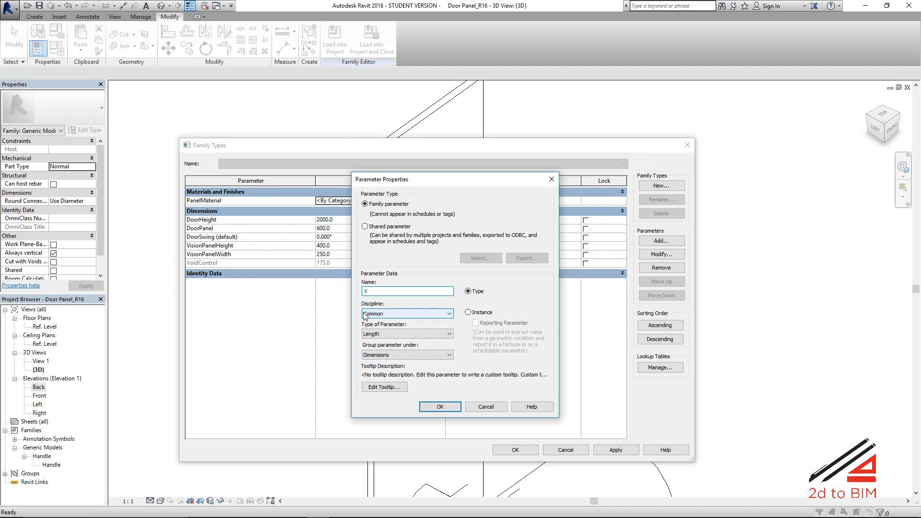
{"action": "type", "text": "isionPanelOff"}
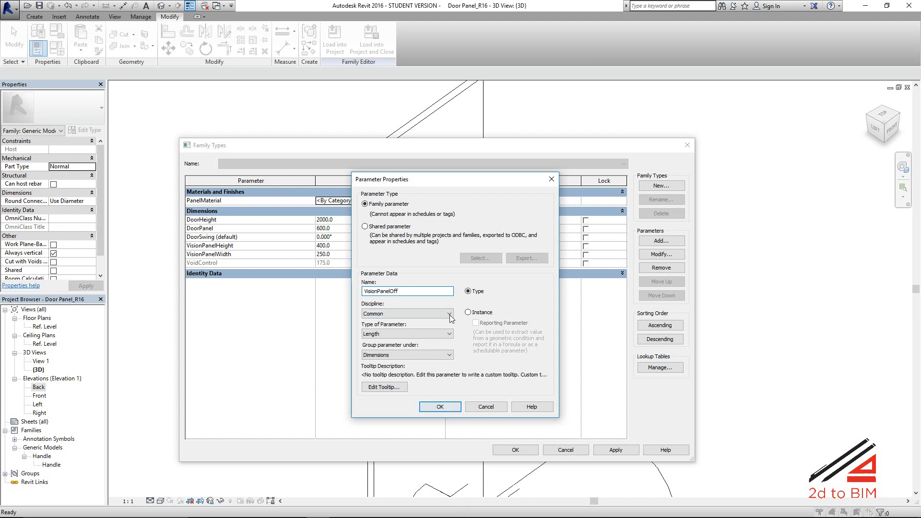
{"action": "left_click", "coordinate": [449, 407]}
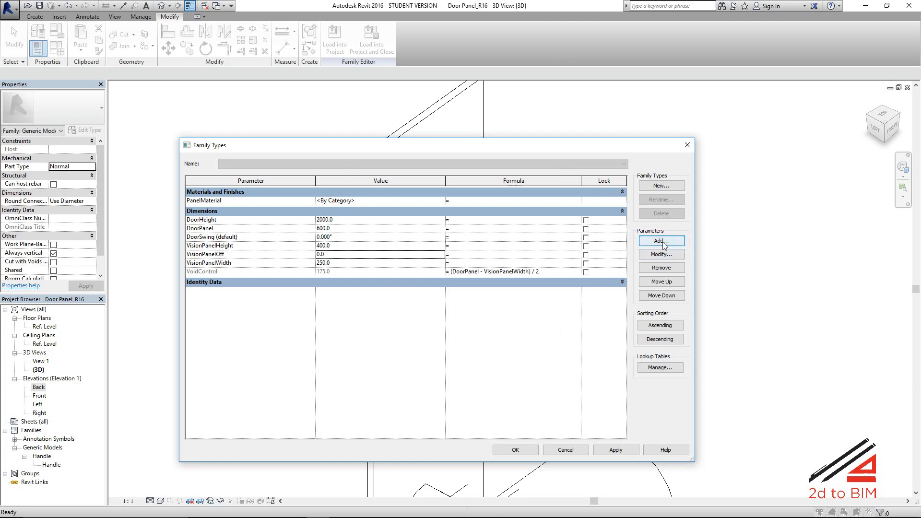
- Add another length-type family parameter named VisionPanelOn, grouped under Dimensions, as a type parameter
{"action": "left_click", "coordinate": [659, 241]}
{"action": "type", "text": "VisionPanel"}
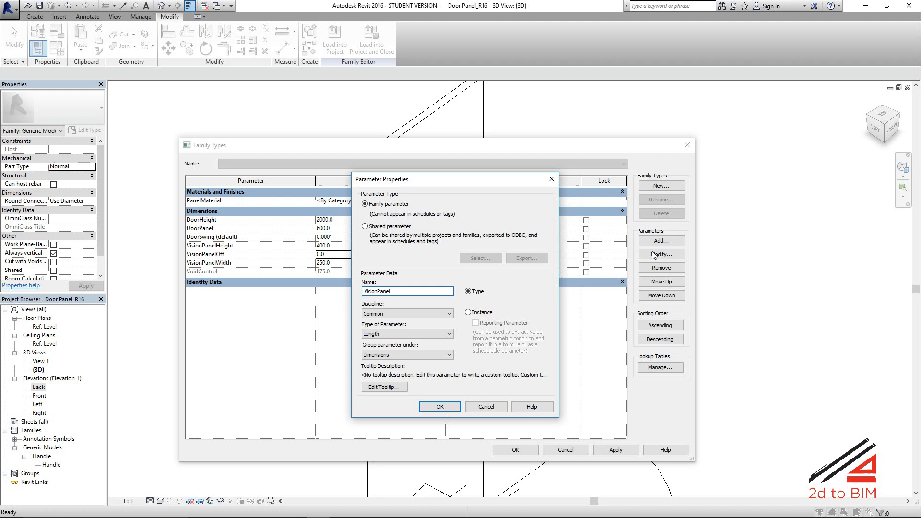
{"action": "type", "text": "Off"}
{"action": "left_click", "coordinate": [443, 407]}
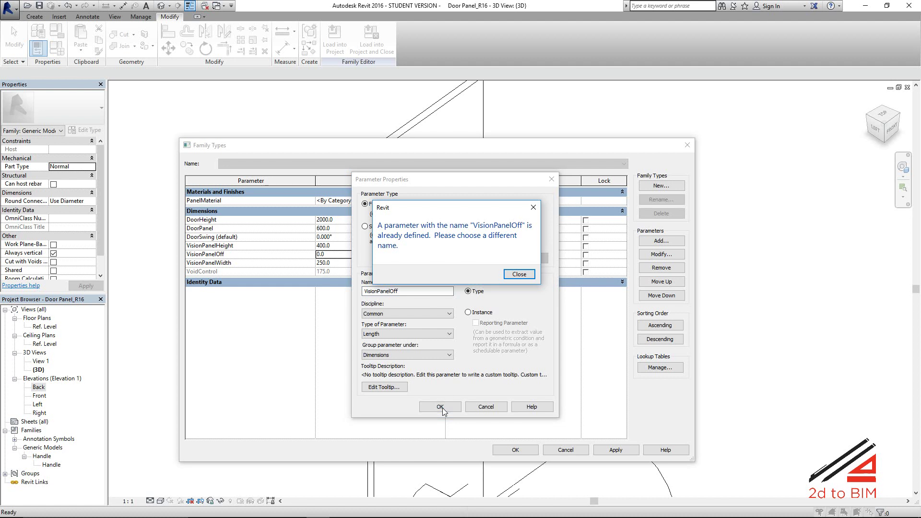
{"action": "left_click", "coordinate": [517, 278]}
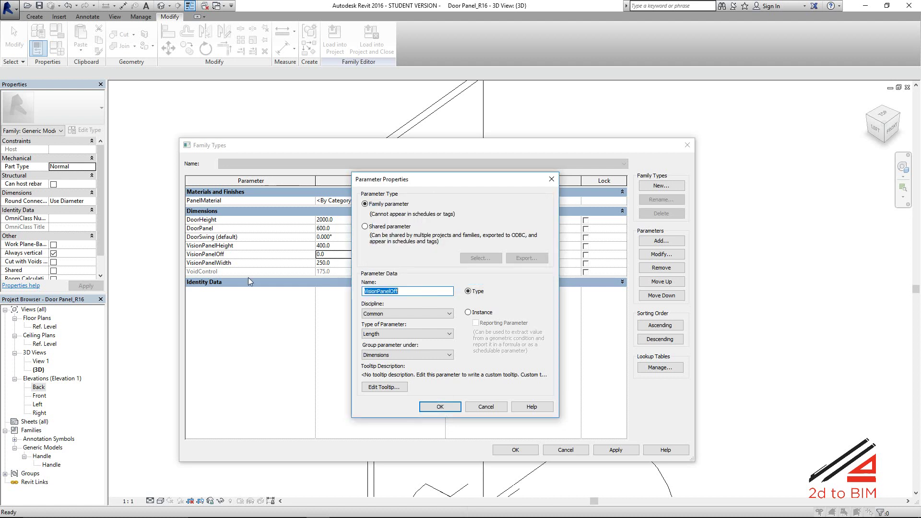
{"action": "left_click", "coordinate": [405, 290]}
{"action": "key", "text": "BackSpace"}
{"action": "key", "text": "BackSpace"}
{"action": "left_click", "coordinate": [447, 407]}
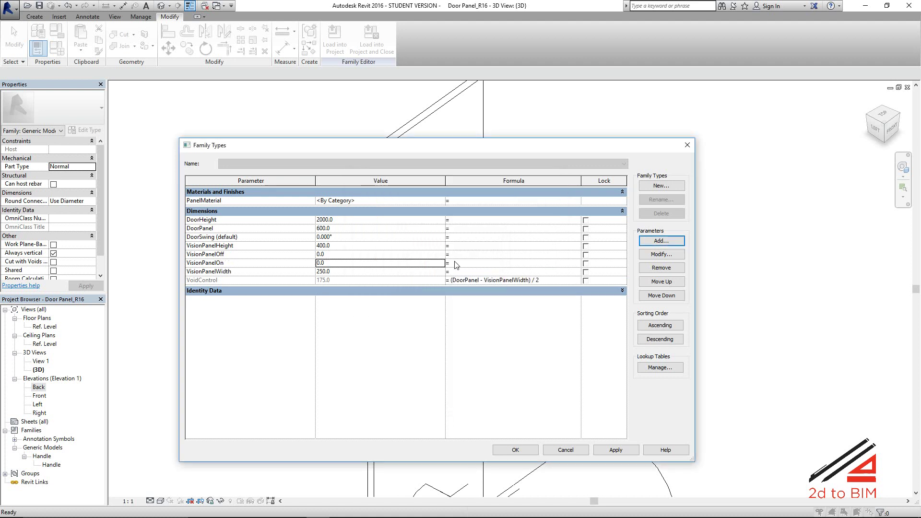
- Set the VisionPanelOn parameter to -30 and the VisionPanelOff parameter to 30 in the family types
{"action": "left_click", "coordinate": [353, 262]}
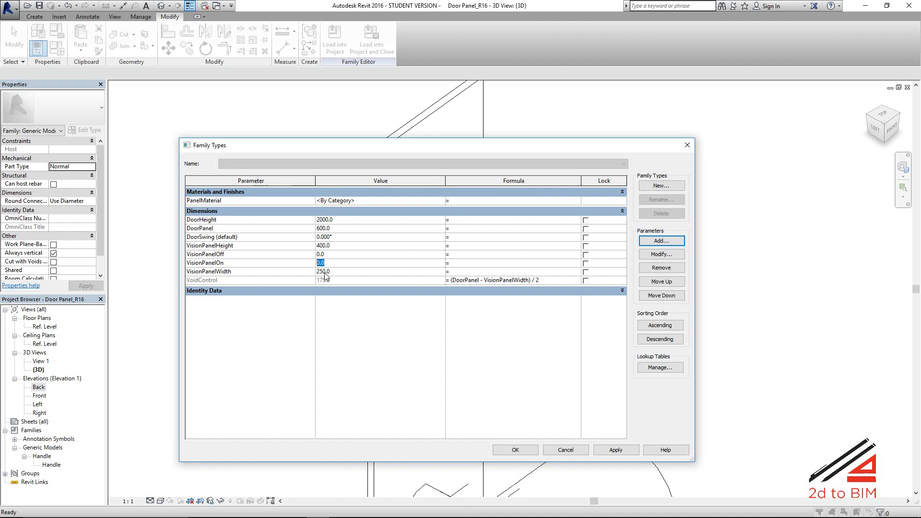
{"action": "type", "text": "30"}
{"action": "key", "text": "Home"}
{"action": "type", "text": "-"}
{"action": "left_click", "coordinate": [343, 253]}
{"action": "type", "text": "30"}
{"action": "key", "text": "Return"}
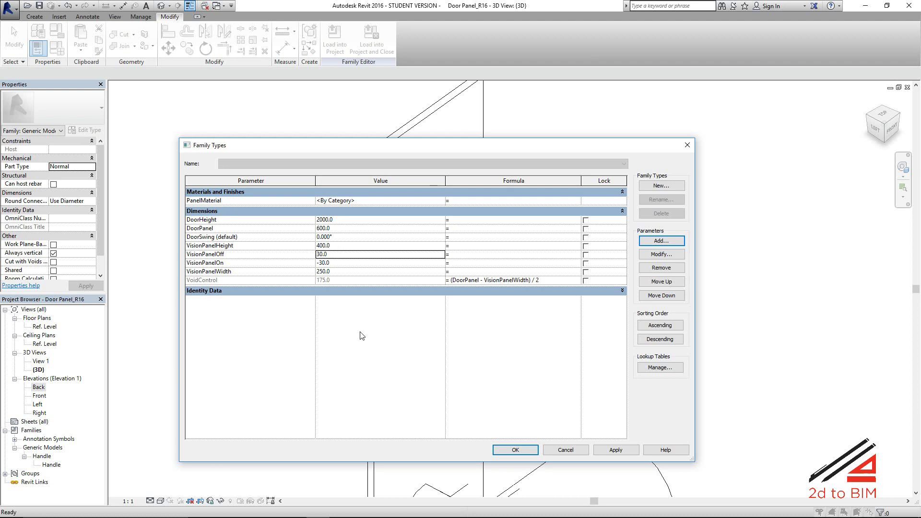
- Confirm the VisionPanelOn and VisionPanelOff values and close the family types
{"action": "left_click", "coordinate": [500, 450]}
{"action": "scroll", "coordinate": [497, 450], "scroll_direction": "down", "scroll_amount": 2}
{"action": "scroll", "coordinate": [377, 361], "scroll_direction": "up", "scroll_amount": 2}
{"action": "middle_click_drag", "start_coordinate": [377, 362], "coordinate": [426, 329]}
{"action": "scroll", "coordinate": [400, 302], "scroll_direction": "up", "scroll_amount": 1}
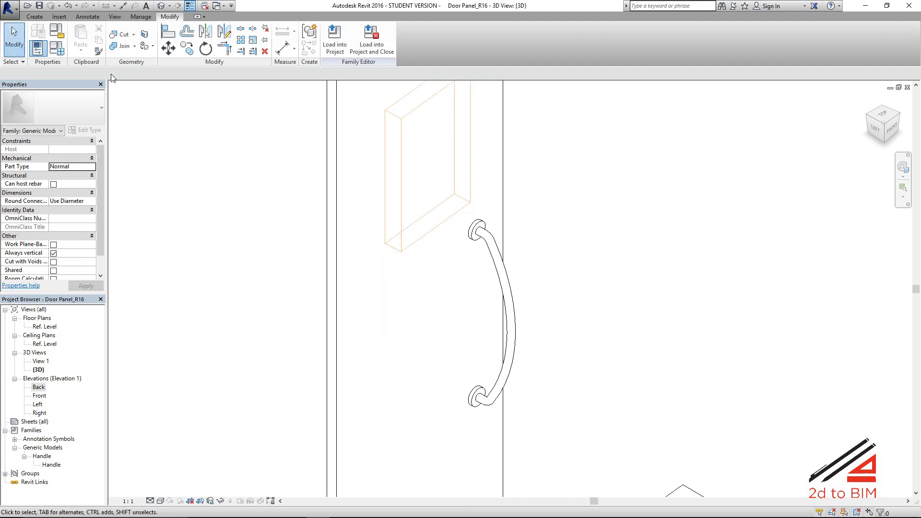
- Create a new family parameter and name it VisionPanel
{"action": "left_click", "coordinate": [57, 54]}
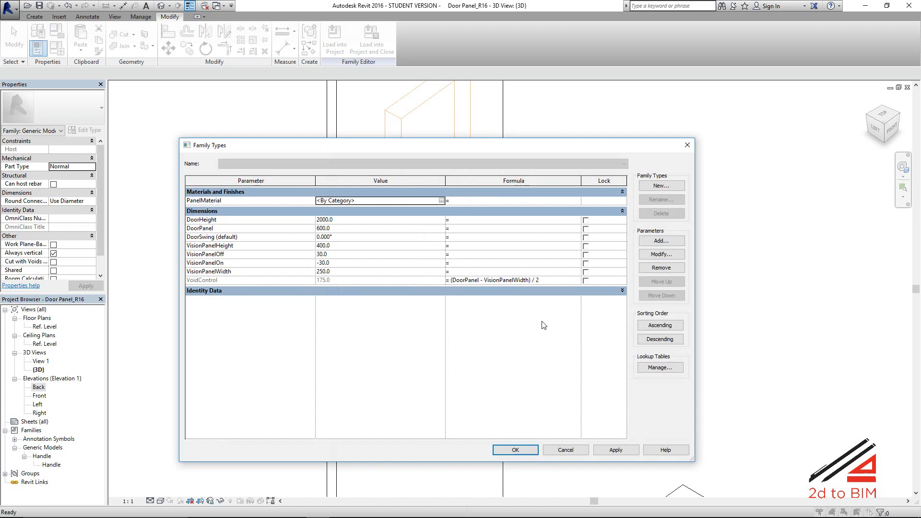
{"action": "left_click", "coordinate": [665, 243]}
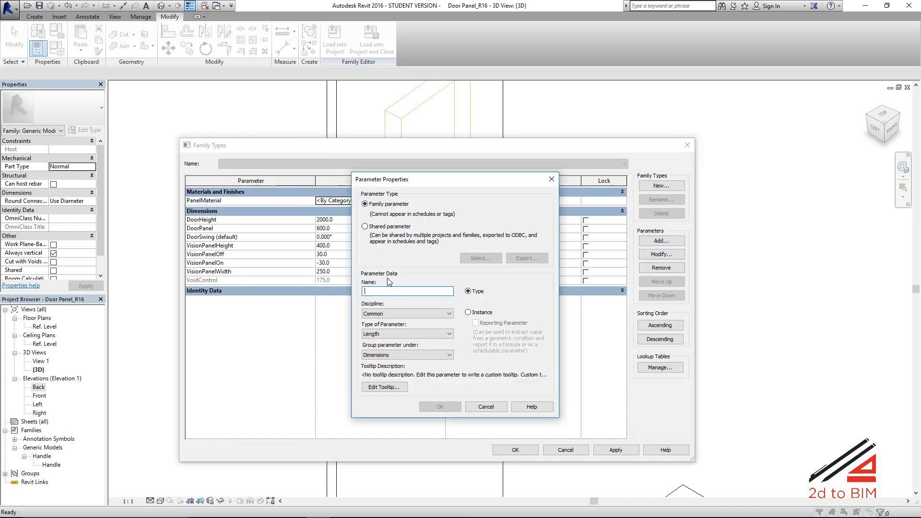
{"action": "left_click_drag", "start_coordinate": [458, 176], "coordinate": [350, 149]}
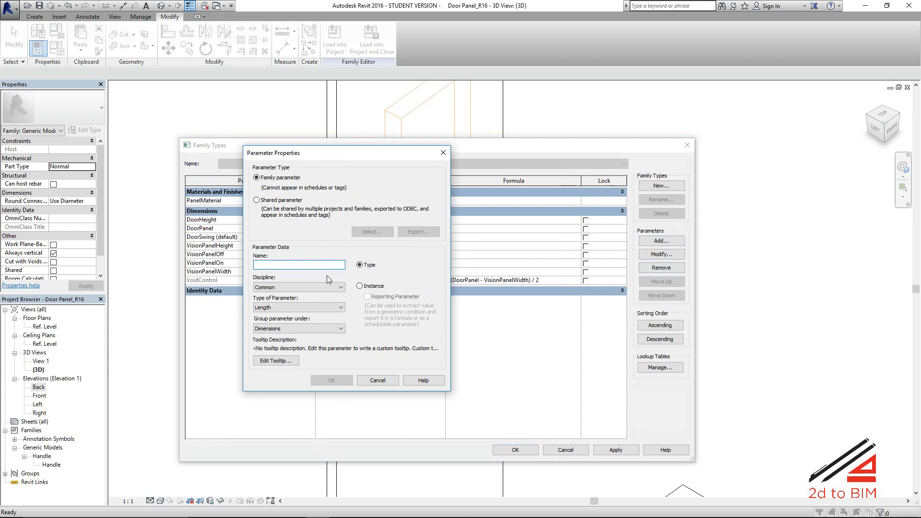
{"action": "type", "text": "Viso"}
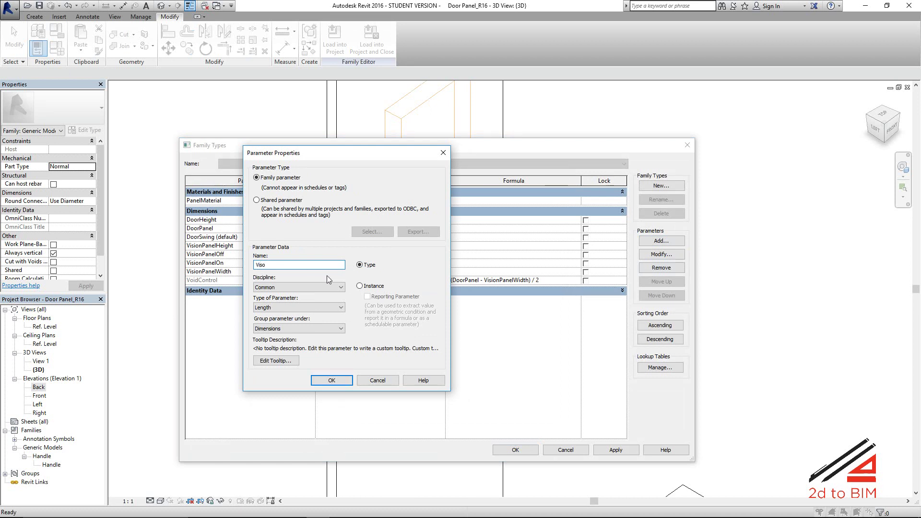
{"action": "key", "text": "BackSpace"}
{"action": "type", "text": "ionpanel"}
{"action": "left_click", "coordinate": [272, 265]}
{"action": "key", "text": "BackSpace"}
{"action": "type", "text": "P"}
- Make VisionPanel an instance parameter of type Yes/No, grouped under Visibility, and add it to the family
{"action": "left_click", "coordinate": [360, 287]}
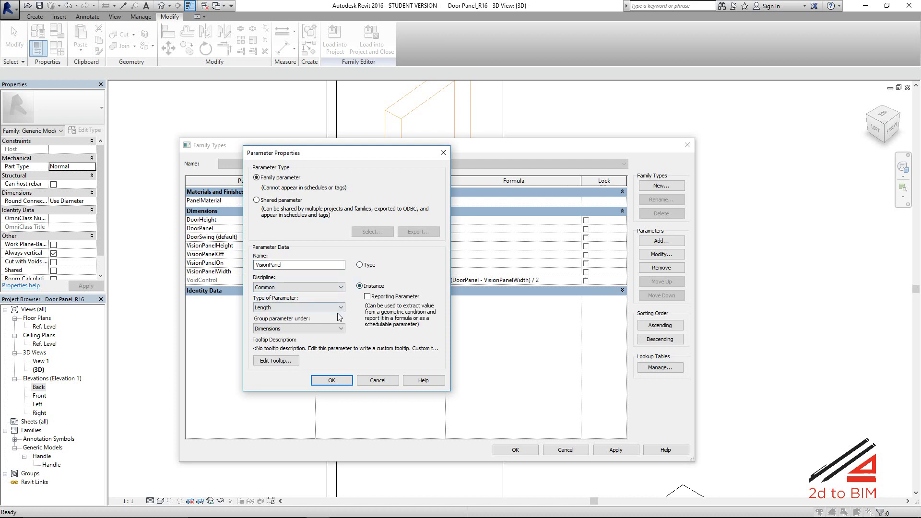
{"action": "left_click", "coordinate": [305, 307]}
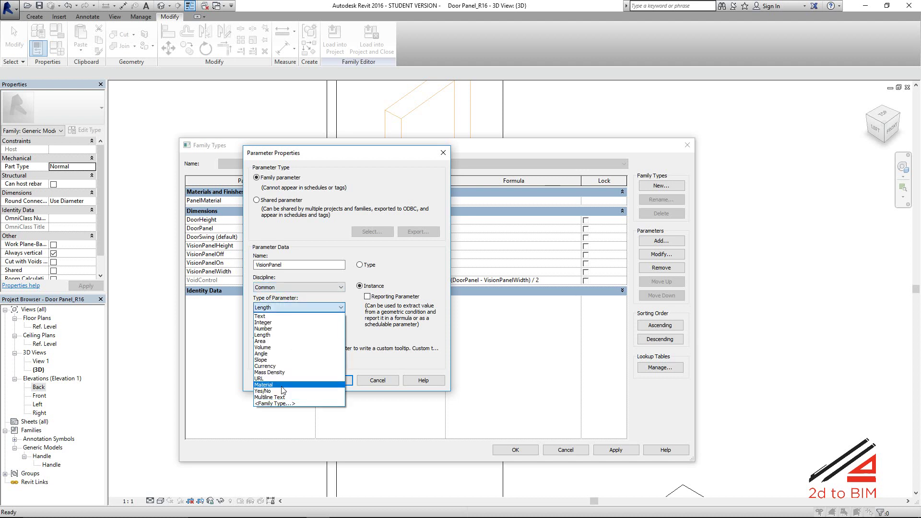
{"action": "left_click", "coordinate": [282, 391]}
{"action": "left_click", "coordinate": [293, 330]}
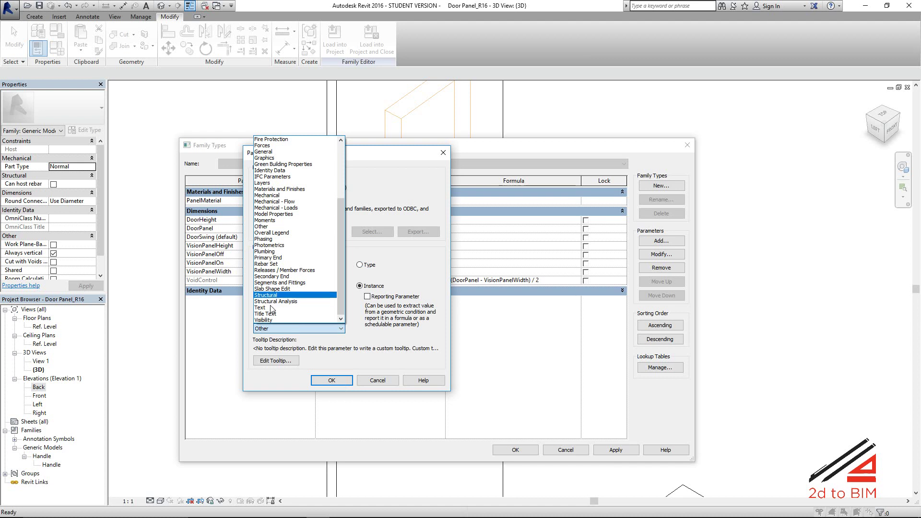
{"action": "left_click", "coordinate": [271, 320]}
{"action": "left_click", "coordinate": [336, 380]}
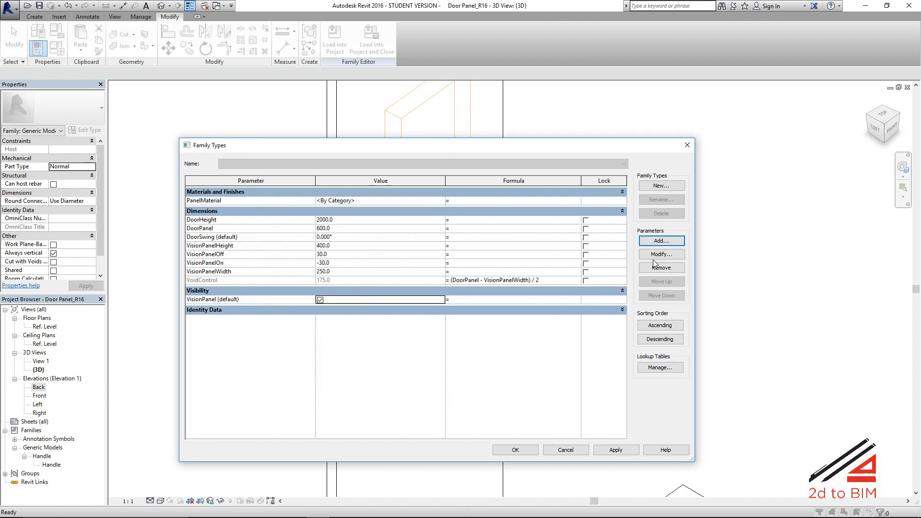
- Add a length-type family parameter named VisionPanelVisibility, grouped under Dimensions, as an instance parameter
{"action": "left_click", "coordinate": [662, 241]}
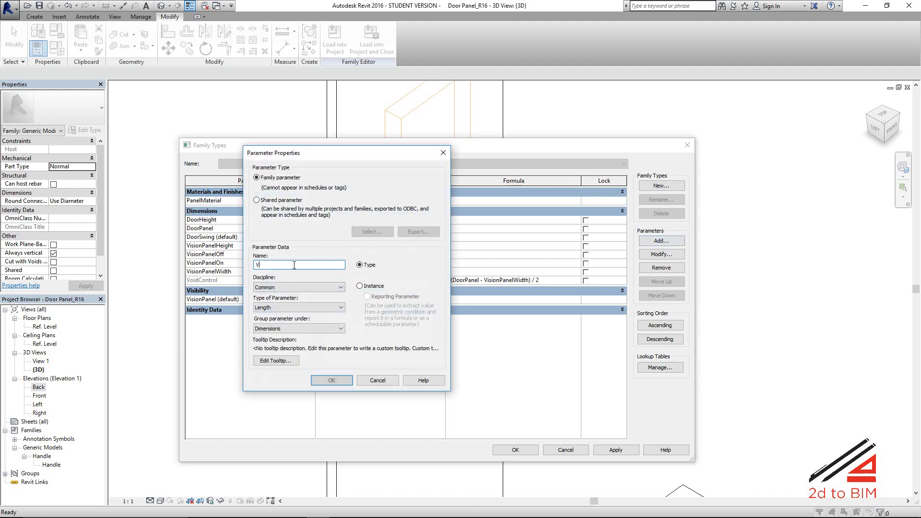
{"action": "type", "text": "Vision"}
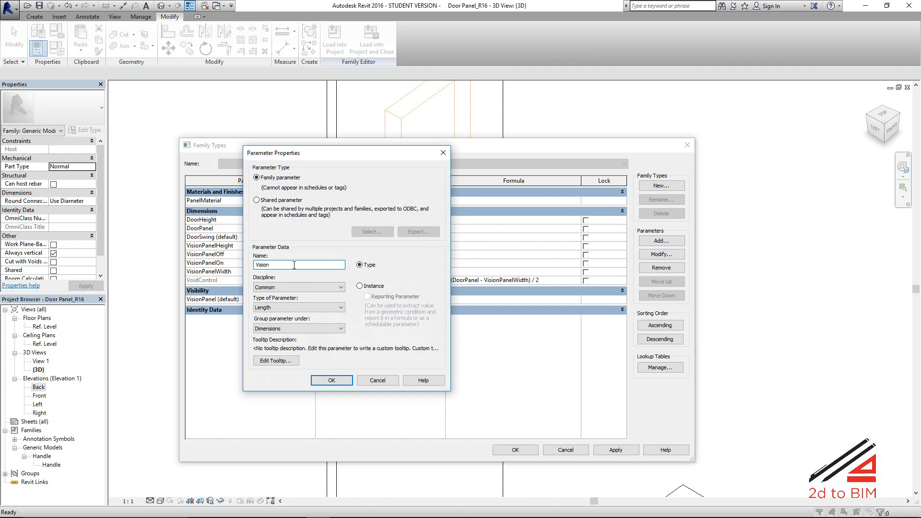
{"action": "type", "text": "PanelVisibility"}
{"action": "left_click", "coordinate": [372, 286]}
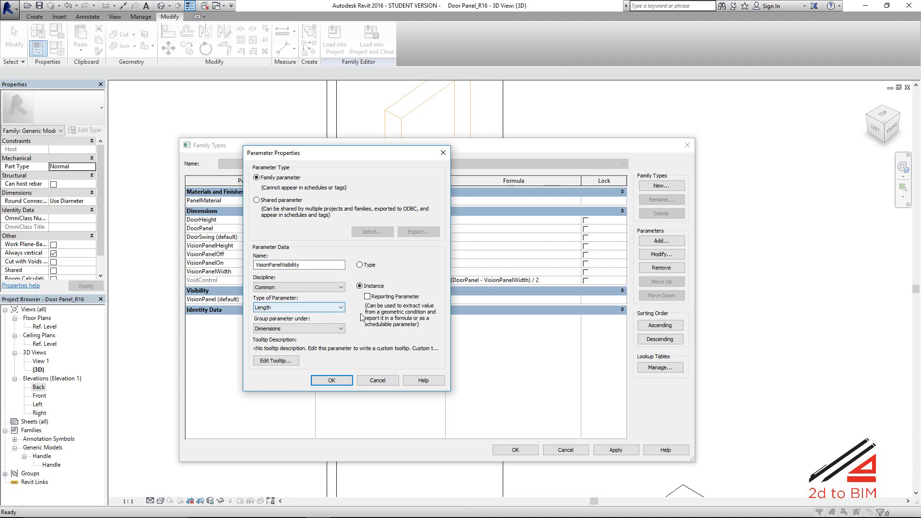
{"action": "left_click", "coordinate": [323, 383]}
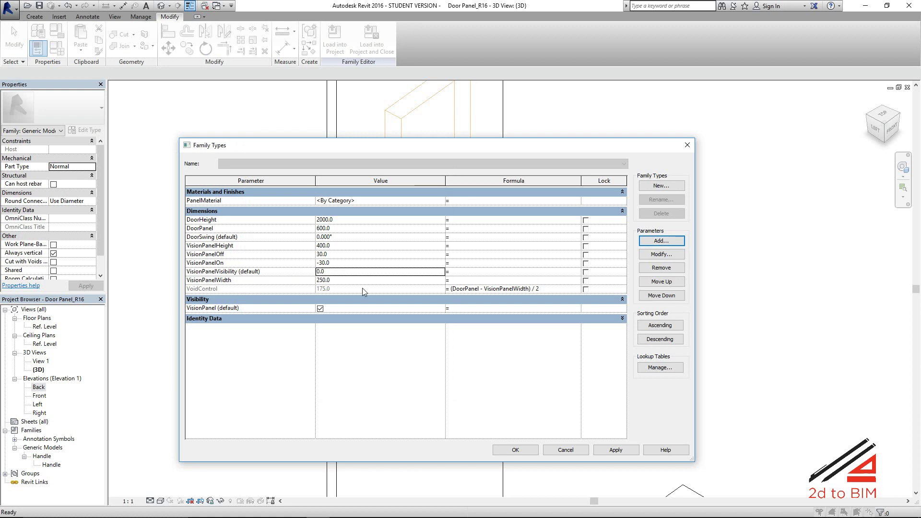
- Set the VisionPanelVisibility formula to if(VisionPanel, VisionPanelOn, VisionPanelOff), with every parameter name spelled exactly
{"action": "left_click", "coordinate": [450, 272]}
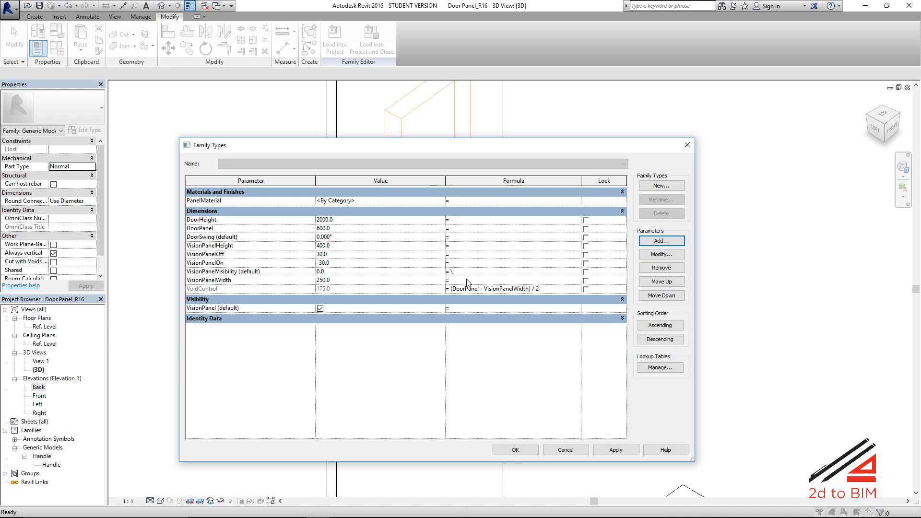
{"action": "type", "text": "if(VisionApanel"}
{"action": "key", "text": "Left"}
{"action": "key", "text": "Left"}
{"action": "key", "text": "Left"}
{"action": "key", "text": "Left"}
{"action": "key", "text": "Left"}
{"action": "key", "text": "shift+Left"}
{"action": "key", "text": "Delete"}
{"action": "type", "text": "P"}
{"action": "type", "text": "a"}
{"action": "type", "text": ", "}
{"action": "type", "text": "Vi"}
{"action": "type", "text": "sion"}
{"action": "type", "text": "Pane"}
{"action": "type", "text": "l"}
{"action": "type", "text": "O"}
{"action": "type", "text": ","}
{"action": "type", "text": "Viso"}
{"action": "type", "text": "ion"}
{"action": "type", "text": "PanelO"}
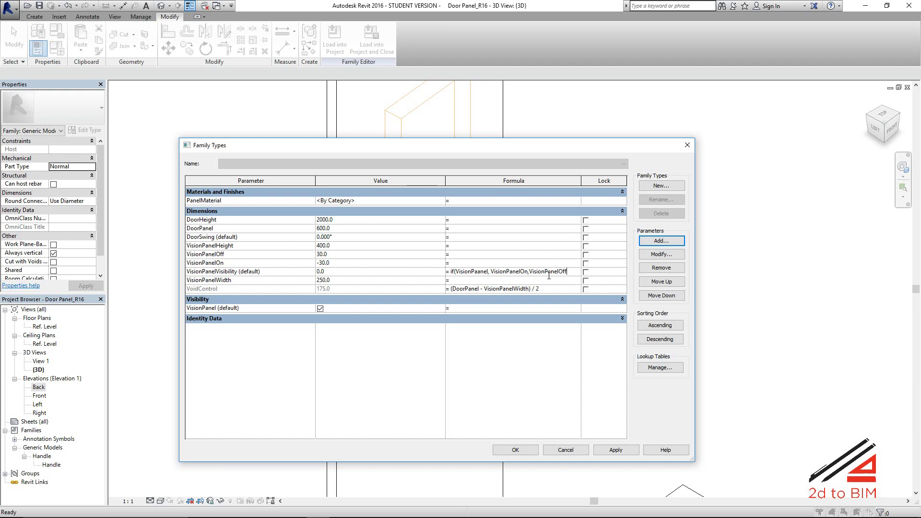
{"action": "key", "text": "Return"}
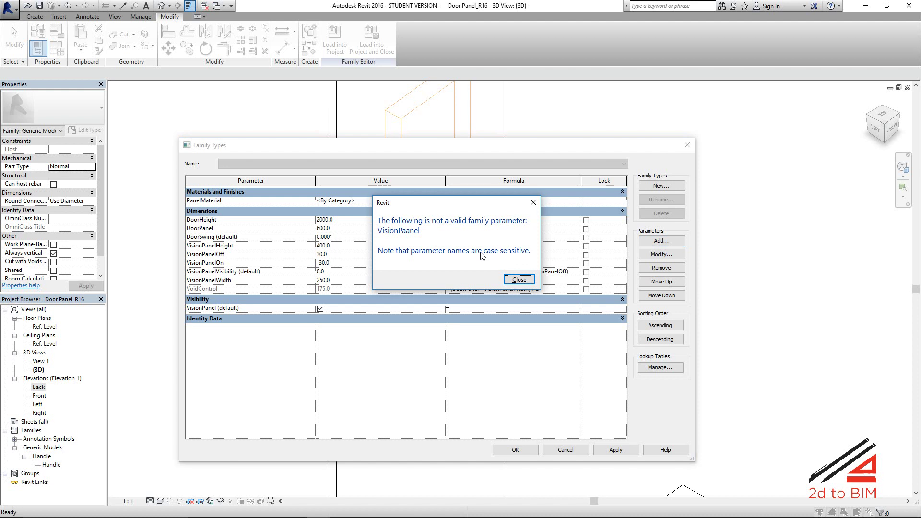
{"action": "left_click", "coordinate": [519, 279]}
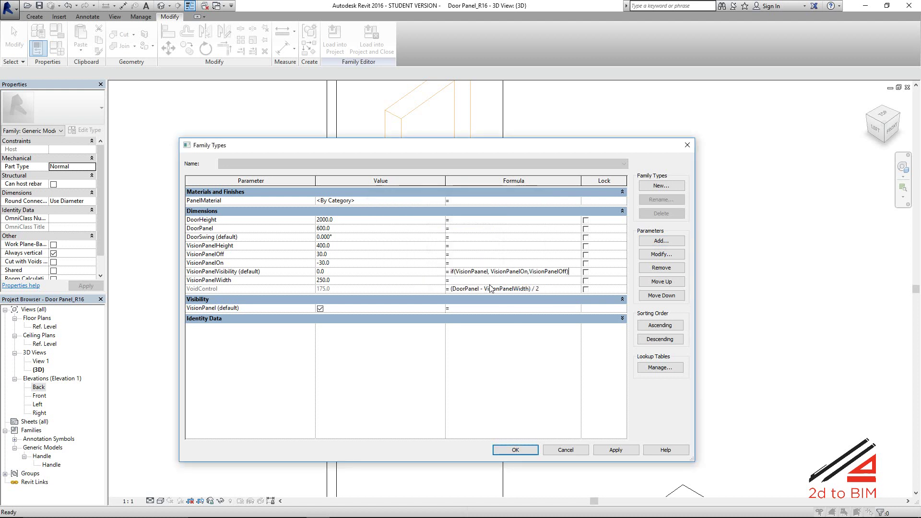
{"action": "key", "text": "BackSpace"}
{"action": "key", "text": "Tab"}
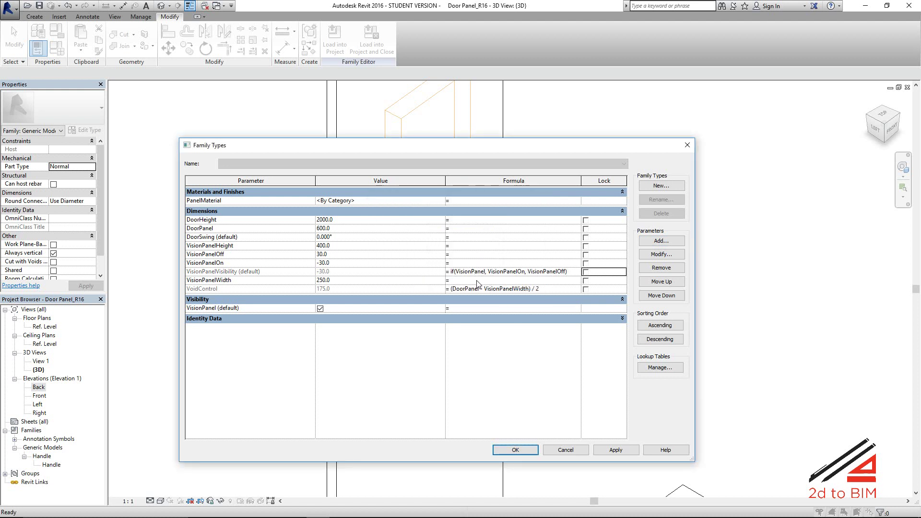
- Test the formula by switching VisionPanel off and on again, and confirm the family types
{"action": "left_click", "coordinate": [320, 310]}
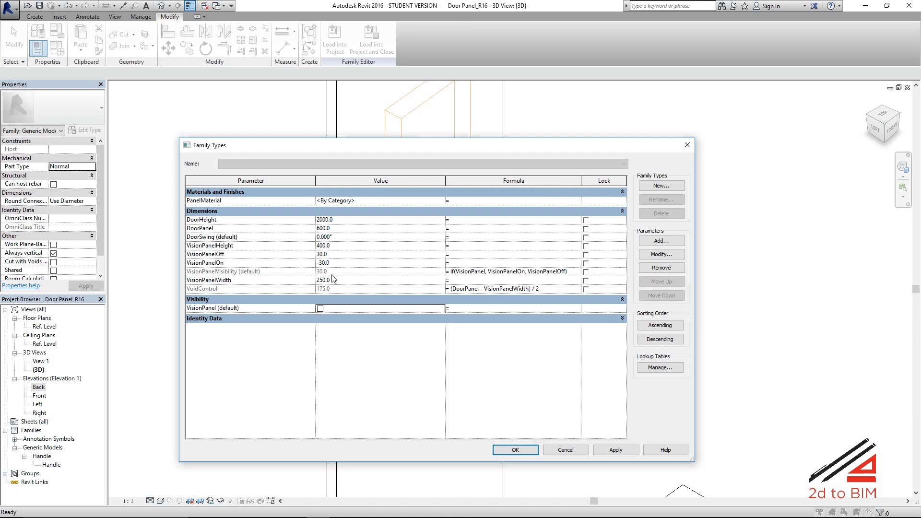
{"action": "left_click", "coordinate": [320, 309]}
{"action": "left_click", "coordinate": [524, 449]}
- Associate the void extrusion's Extrusion End with the VisionPanelVisibility parameter
{"action": "scroll", "coordinate": [423, 277], "scroll_direction": "down", "scroll_amount": 2}
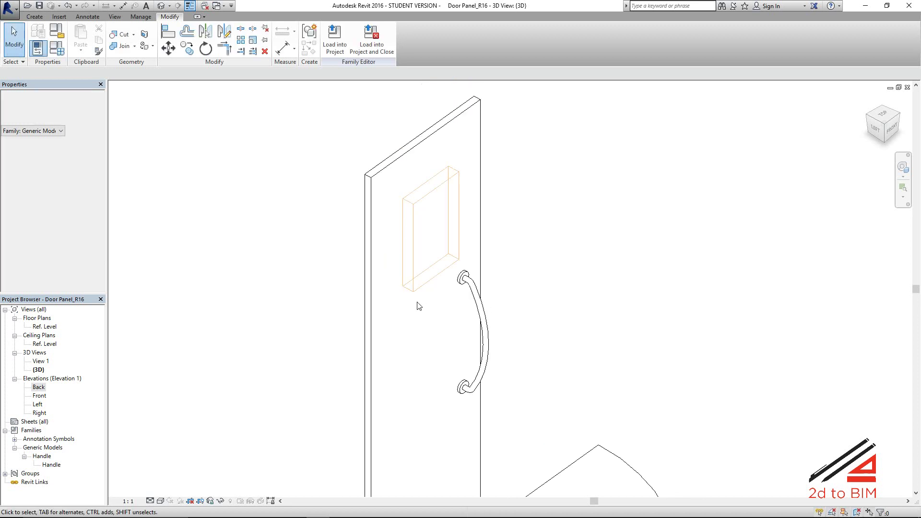
{"action": "left_click", "coordinate": [412, 286]}
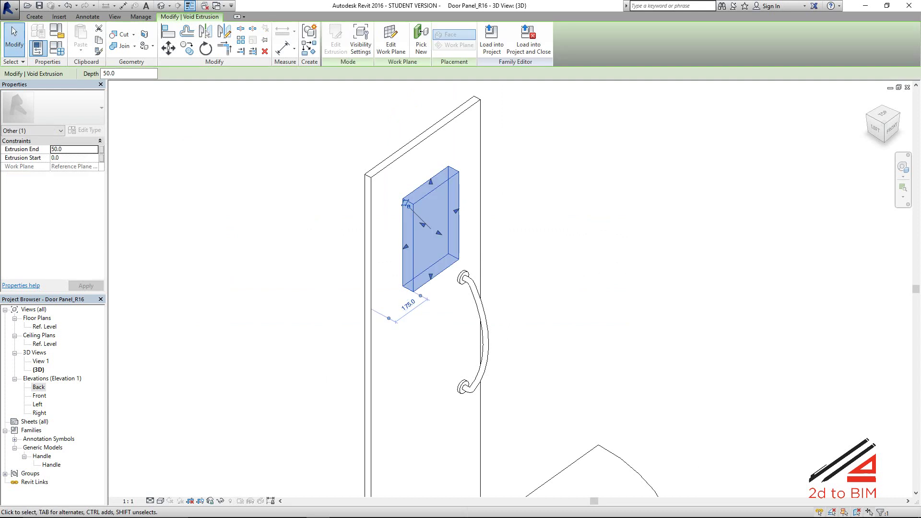
{"action": "left_click", "coordinate": [101, 149]}
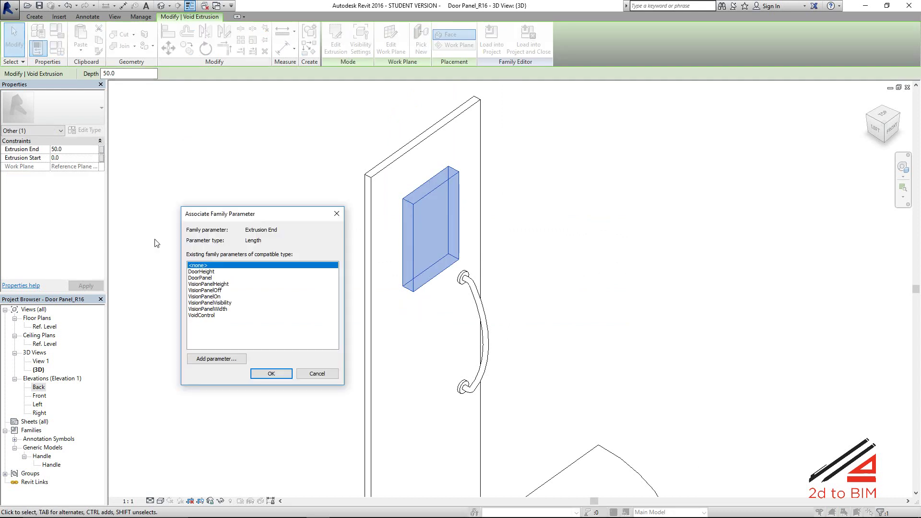
{"action": "left_click_drag", "start_coordinate": [236, 220], "coordinate": [215, 194]}
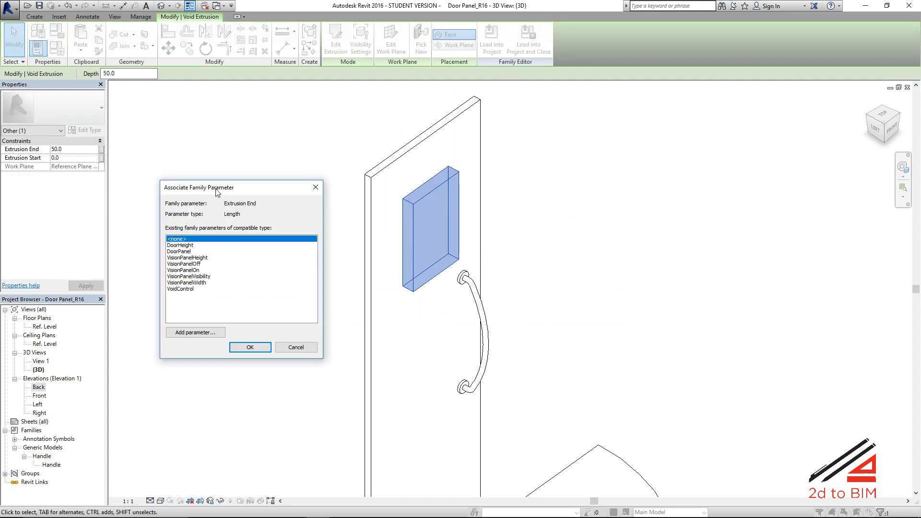
{"action": "left_click", "coordinate": [197, 277]}
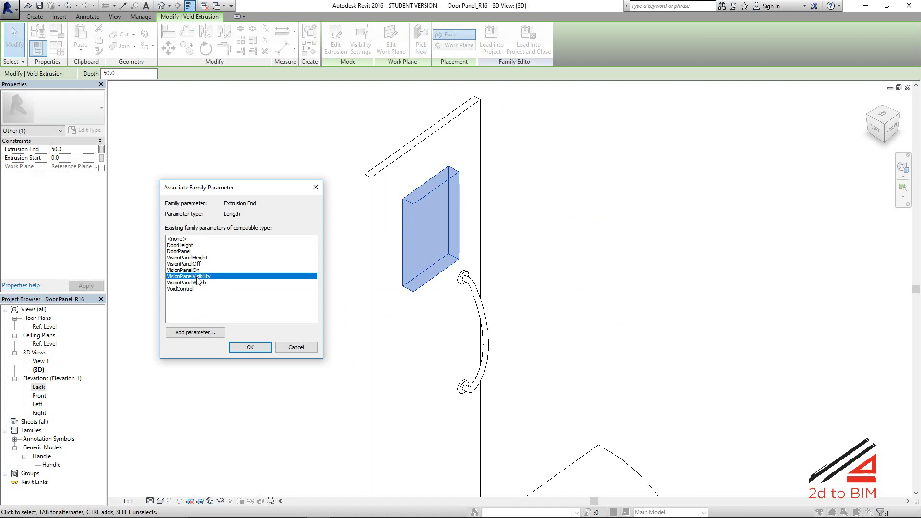
{"action": "left_click", "coordinate": [248, 353]}
{"action": "left_click", "coordinate": [283, 373]}
{"action": "middle_click_drag", "start_coordinate": [311, 334], "coordinate": [400, 268], "text": "shift"}
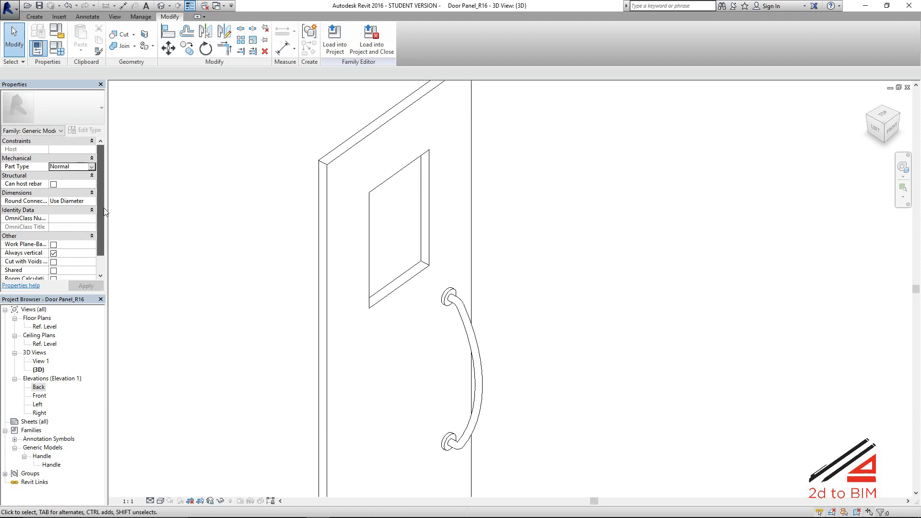
- Test the void cut by switching VisionPanel off in the family types and back on, applying each state
{"action": "left_click", "coordinate": [64, 52]}
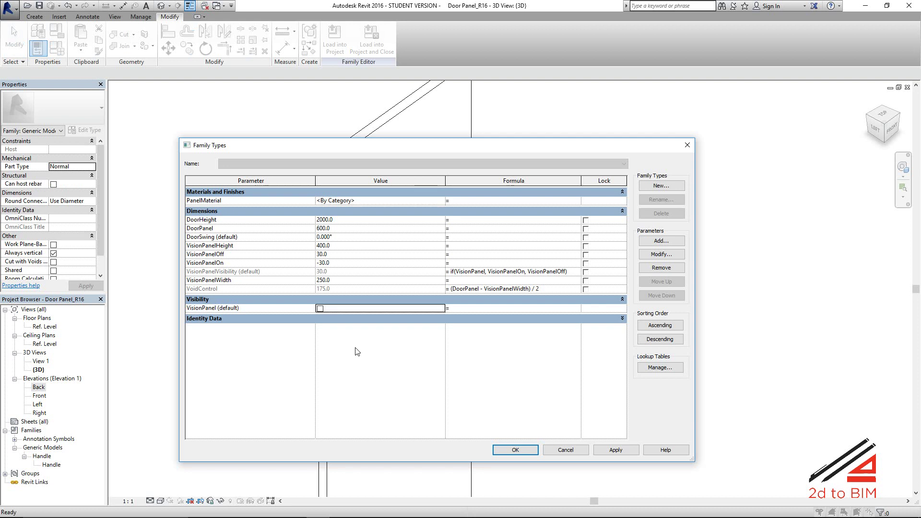
{"action": "left_click", "coordinate": [525, 449]}
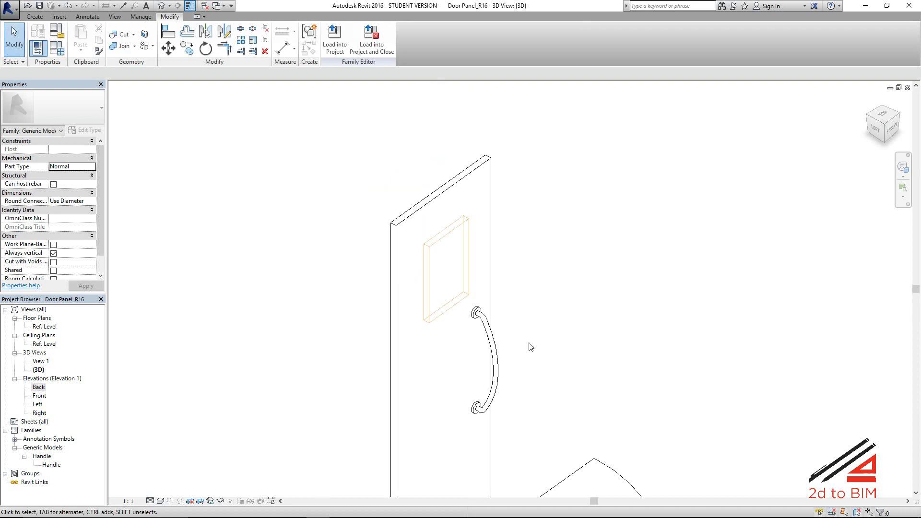
{"action": "mouse_move", "coordinate": [410, 376]}
{"action": "middle_mouse_down"}
{"action": "mouse_move", "coordinate": [494, 446]}
{"action": "mouse_move", "coordinate": [416, 386]}
{"action": "mouse_move", "coordinate": [376, 385]}
{"action": "mouse_move", "coordinate": [408, 374]}
{"action": "middle_mouse_up"}
{"action": "left_click", "coordinate": [38, 48]}
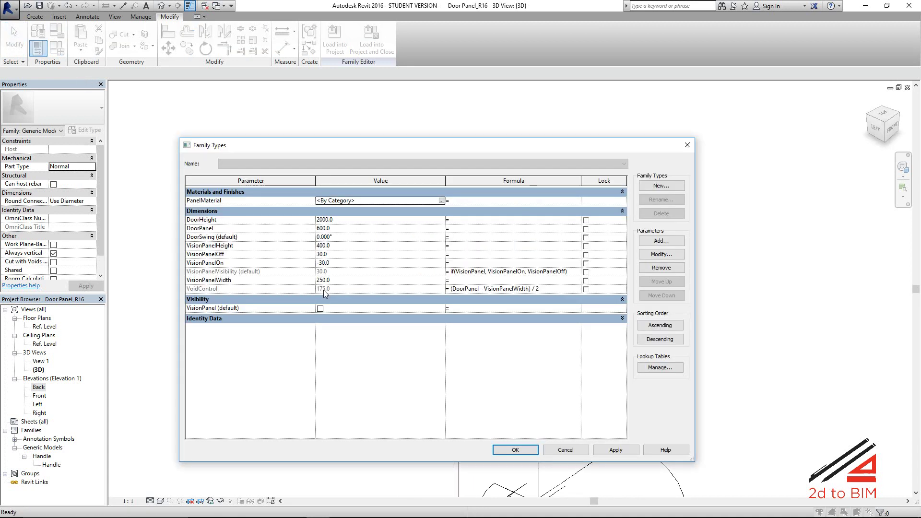
{"action": "left_click", "coordinate": [320, 309]}
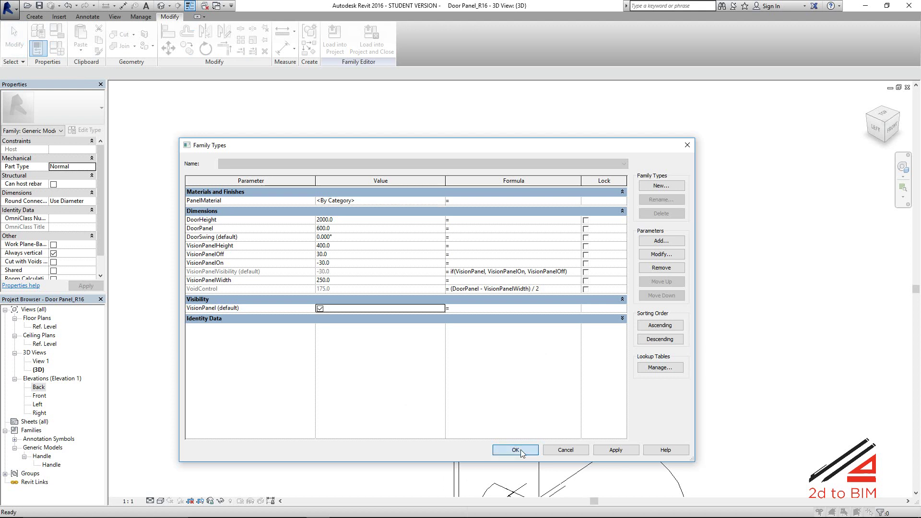
{"action": "left_click", "coordinate": [516, 450]}
{"action": "scroll", "coordinate": [477, 382], "scroll_direction": "up", "scroll_amount": 2}
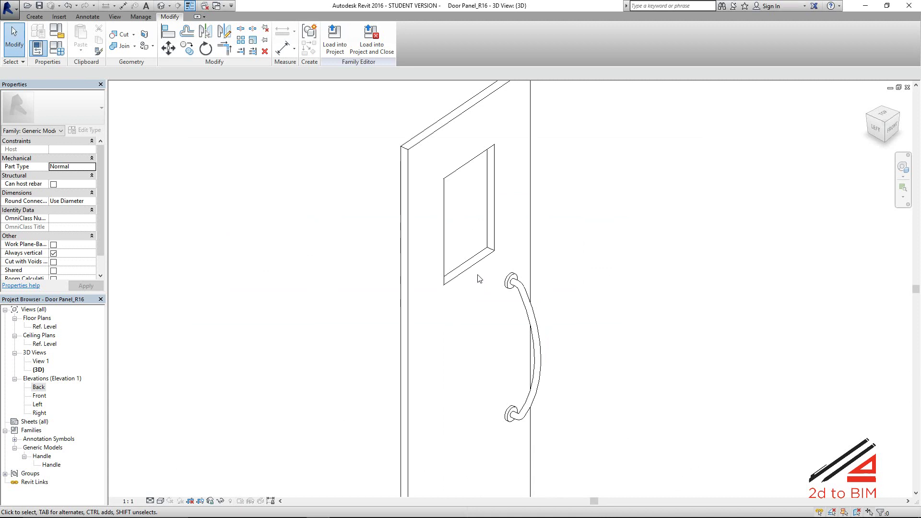
- Start a sweep, pick the four front-face edges of the vision panel opening as its path, and finish the path in the Left elevation
{"action": "scroll", "coordinate": [476, 277], "scroll_direction": "up", "scroll_amount": 2}
{"action": "middle_click_drag", "start_coordinate": [474, 278], "coordinate": [479, 278]}
{"action": "scroll", "coordinate": [479, 307], "scroll_direction": "up", "scroll_amount": 4}
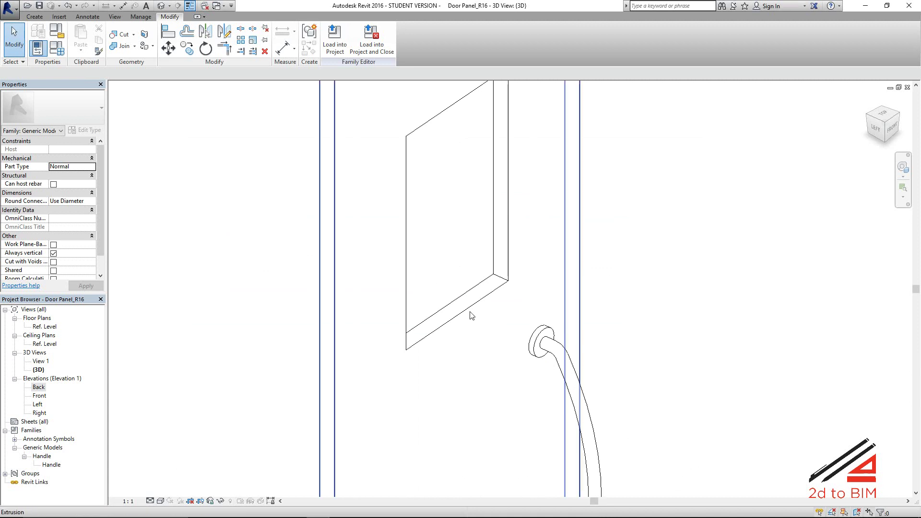
{"action": "scroll", "coordinate": [517, 319], "scroll_direction": "down", "scroll_amount": 3}
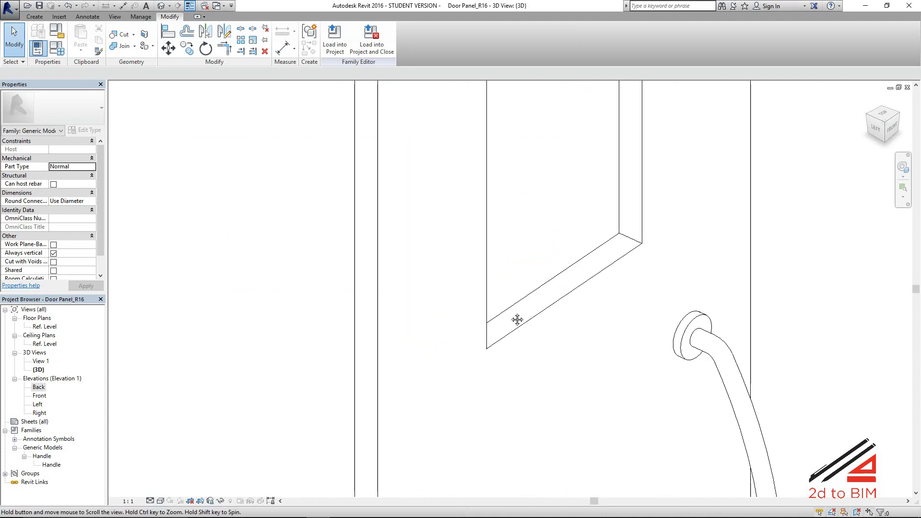
{"action": "scroll", "coordinate": [485, 336], "scroll_direction": "down", "scroll_amount": 2}
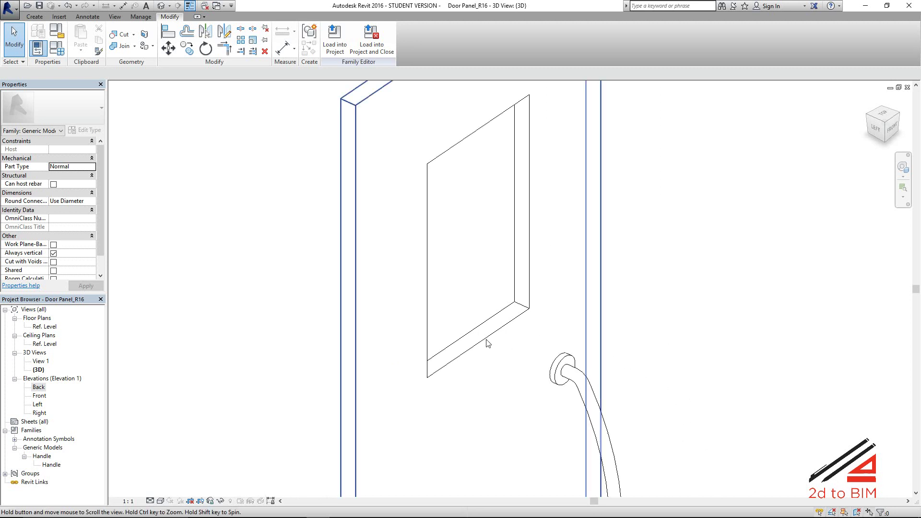
{"action": "left_click", "coordinate": [36, 17]}
{"action": "left_click", "coordinate": [158, 36]}
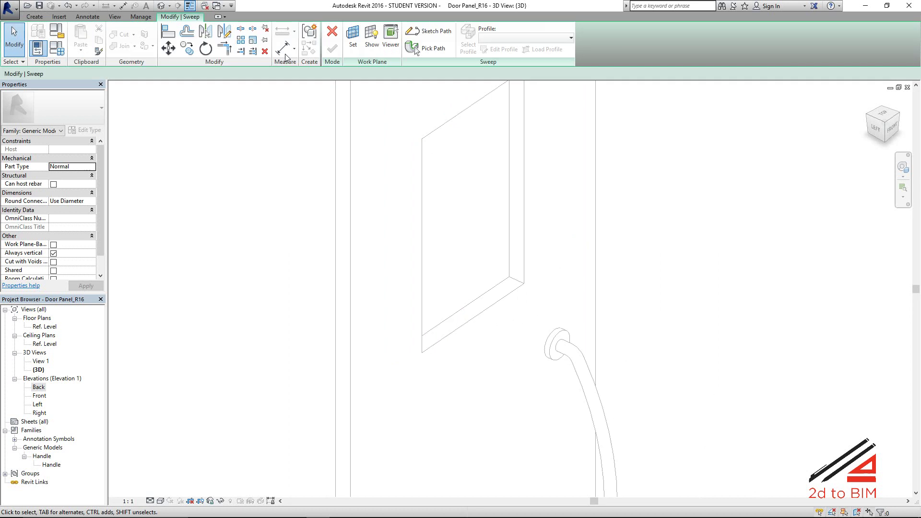
{"action": "left_click", "coordinate": [416, 48]}
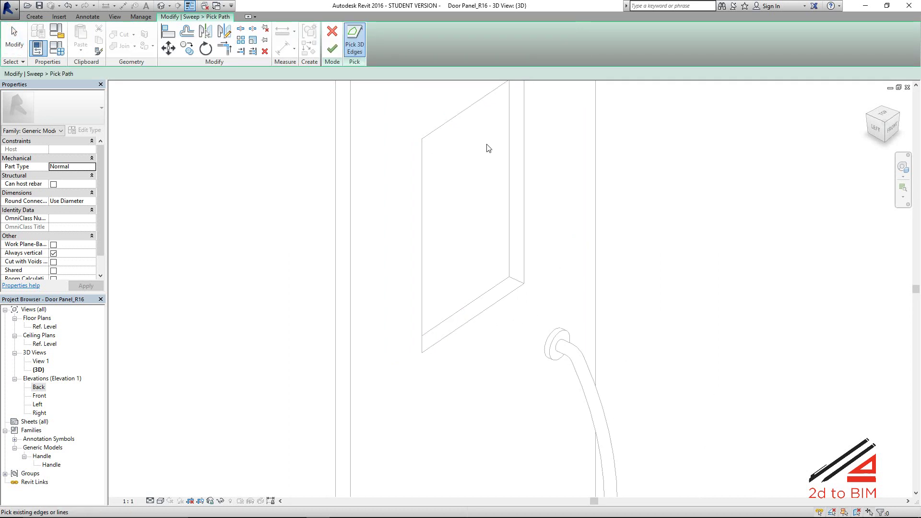
{"action": "left_click", "coordinate": [490, 308]}
{"action": "left_click", "coordinate": [510, 222]}
{"action": "scroll", "coordinate": [499, 144], "scroll_direction": "down", "scroll_amount": 2}
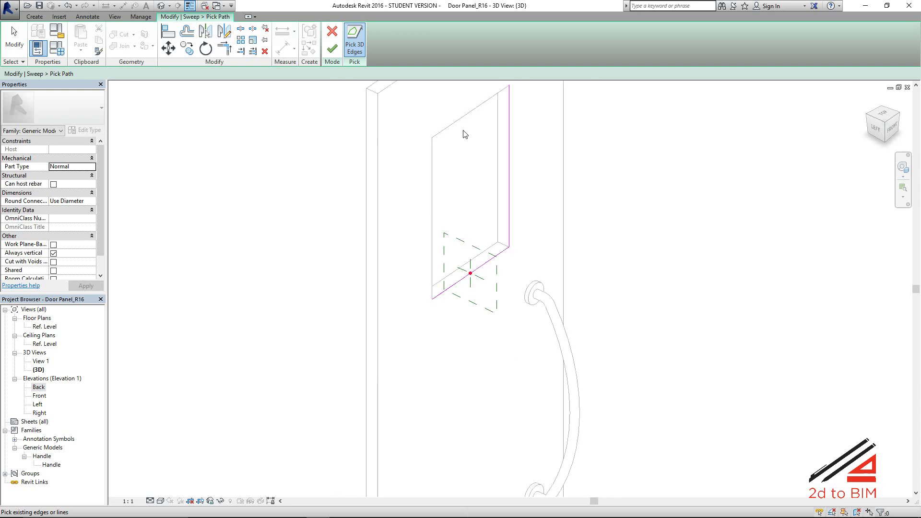
{"action": "left_click", "coordinate": [464, 116]}
{"action": "left_click", "coordinate": [433, 191]}
{"action": "double_click", "coordinate": [38, 404]}
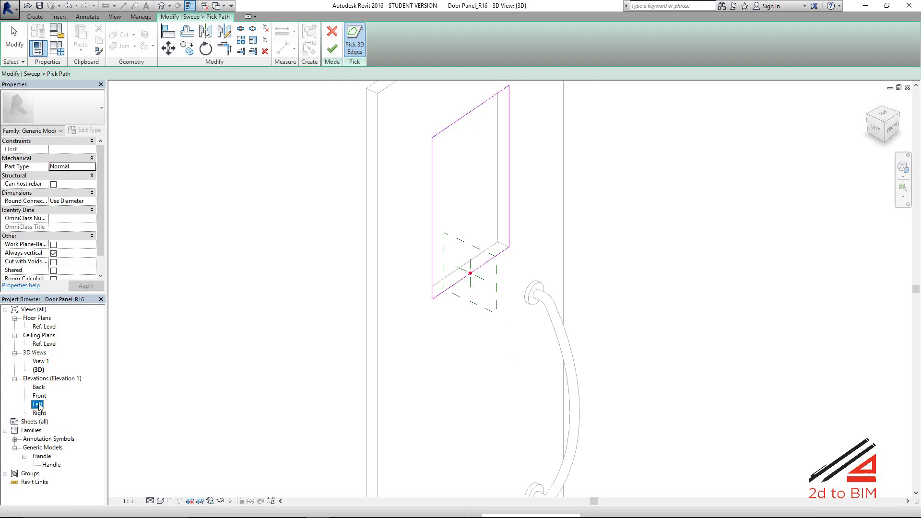
{"action": "scroll", "coordinate": [432, 254], "scroll_direction": "up", "scroll_amount": 5}
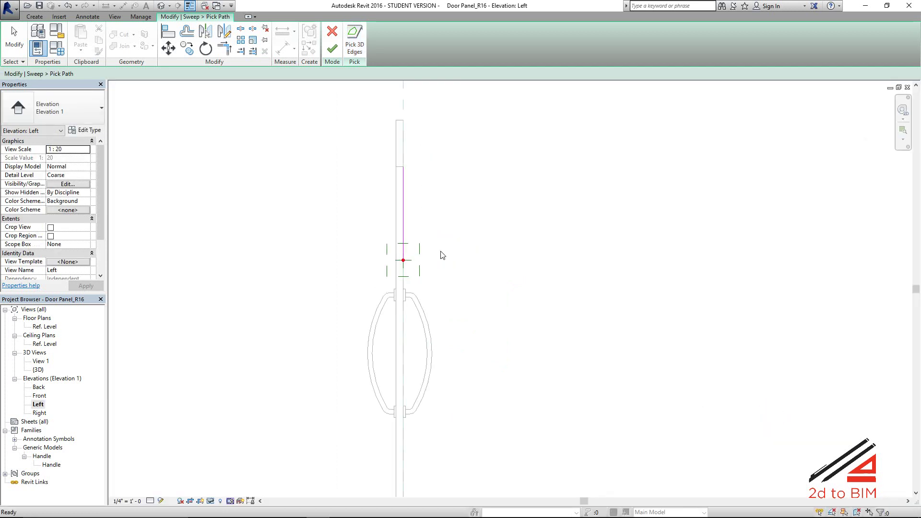
{"action": "left_click", "coordinate": [332, 48]}
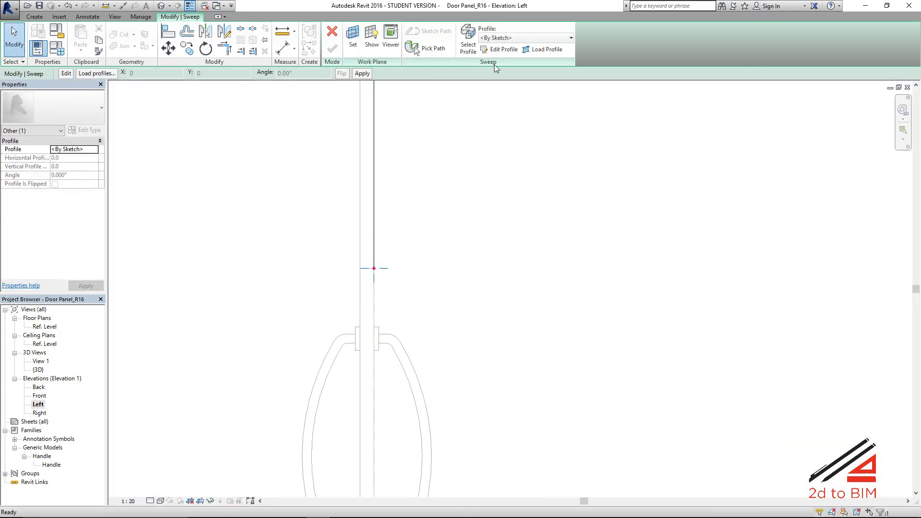
- Sketch a closed 10 by 10 mm sweep profile inward from the path point, with its outer upper corner chamfered 5 by 5 mm
{"action": "scroll", "coordinate": [417, 212], "scroll_direction": "up", "scroll_amount": 3}
{"action": "left_click", "coordinate": [501, 50]}
{"action": "scroll", "coordinate": [309, 337], "scroll_direction": "up", "scroll_amount": 5}
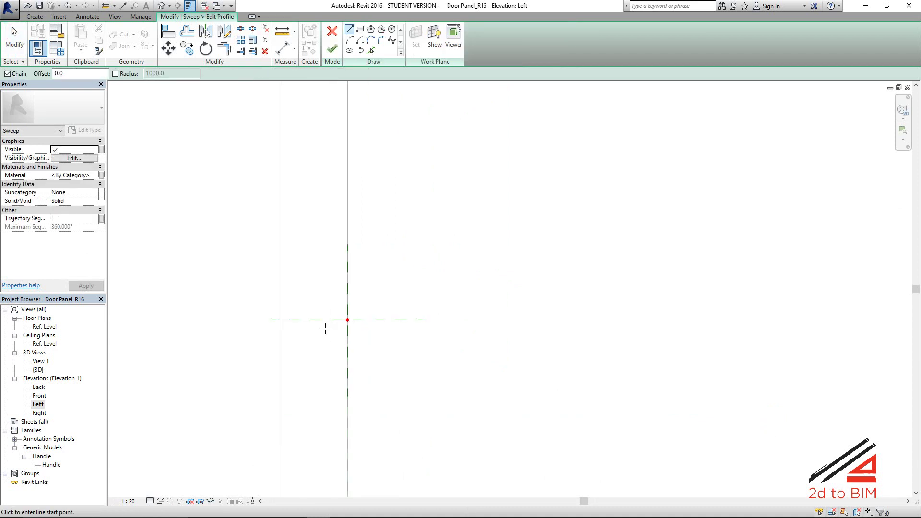
{"action": "left_click", "coordinate": [356, 317]}
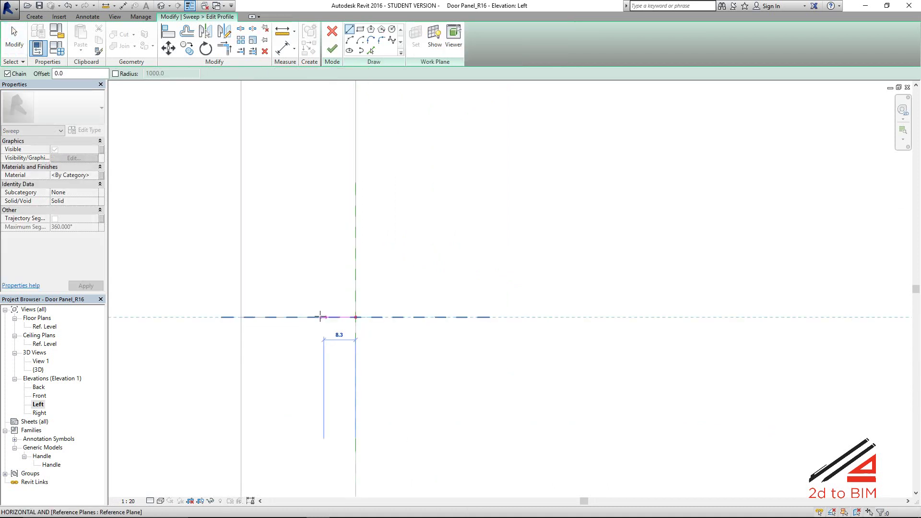
{"action": "left_click", "coordinate": [319, 318]}
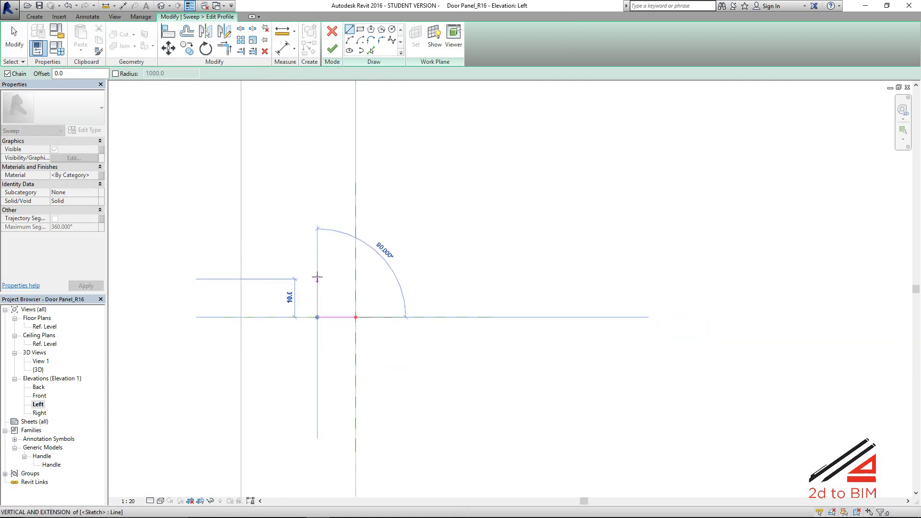
{"action": "left_click", "coordinate": [317, 278]}
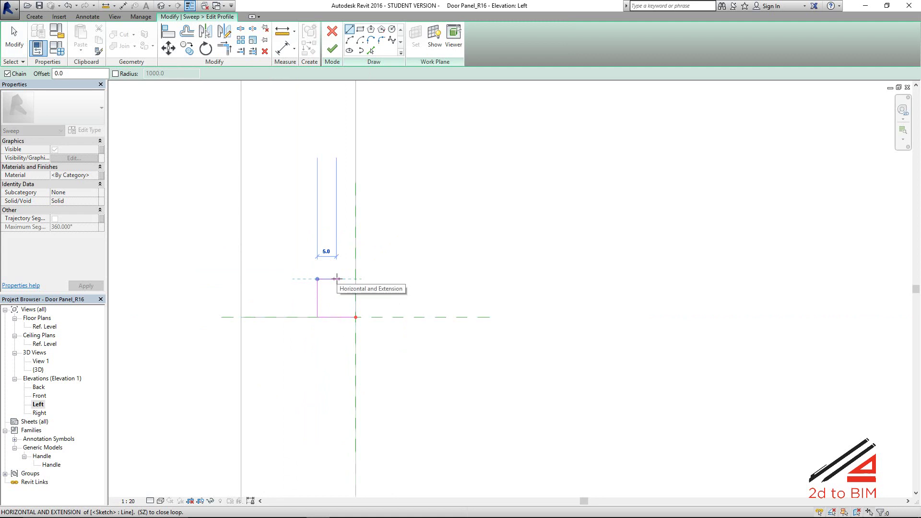
{"action": "left_click", "coordinate": [337, 279]}
{"action": "key", "text": "Escape"}
{"action": "left_click", "coordinate": [356, 318]}
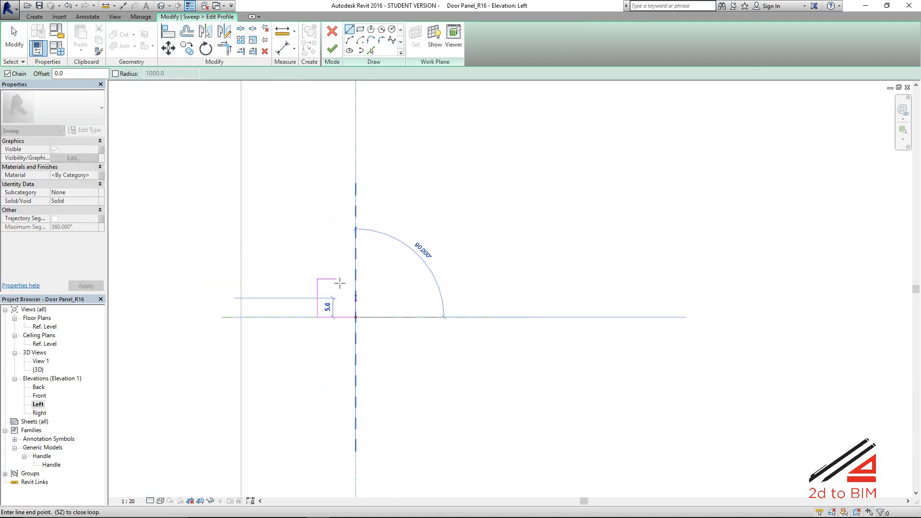
{"action": "left_click", "coordinate": [354, 298]}
{"action": "left_click", "coordinate": [337, 278]}
{"action": "key", "text": "Escape"}
{"action": "key", "text": "Escape"}
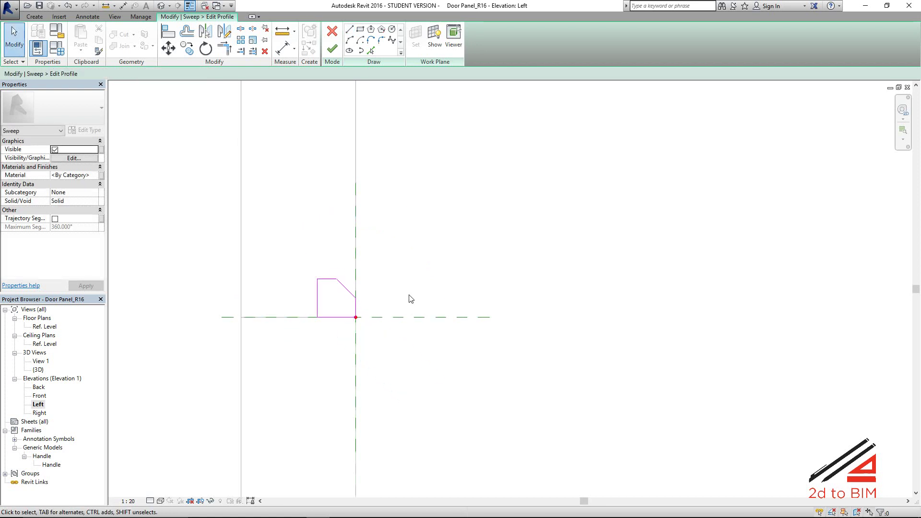
- Check the profile in the 3D view, then finish the profile and the front sweep
{"action": "scroll", "coordinate": [393, 337], "scroll_direction": "down", "scroll_amount": 2}
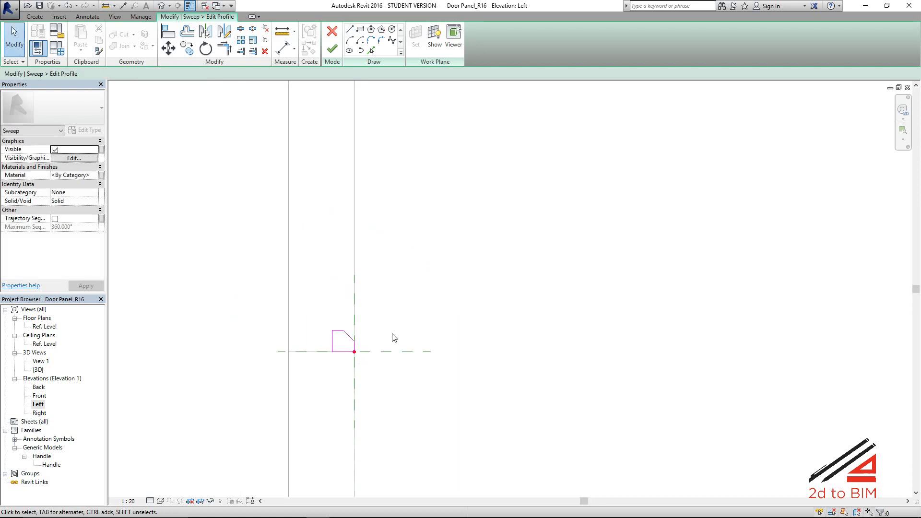
{"action": "left_click", "coordinate": [161, 5]}
{"action": "scroll", "coordinate": [471, 268], "scroll_direction": "up", "scroll_amount": 4}
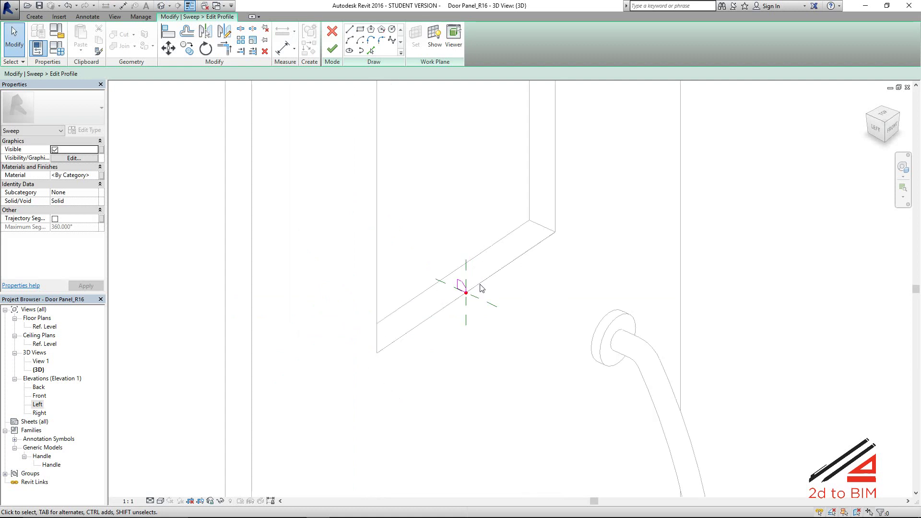
{"action": "left_click", "coordinate": [333, 50]}
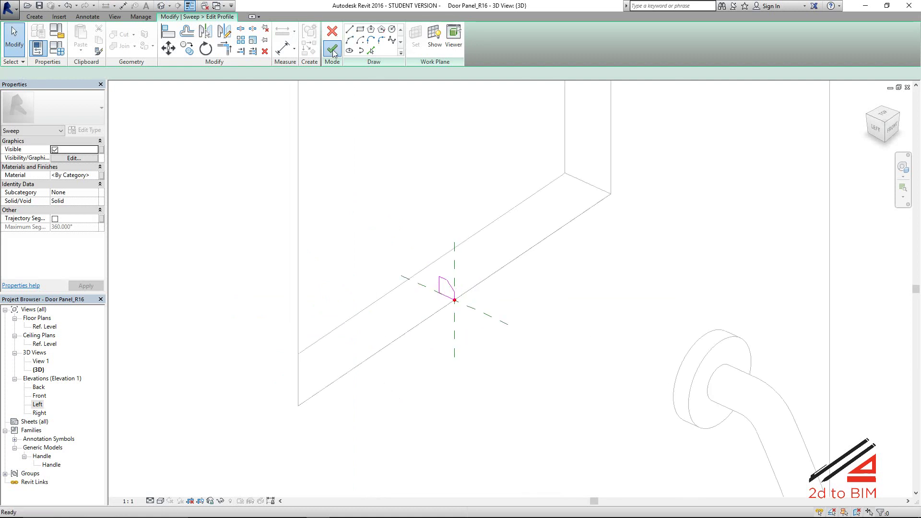
{"action": "left_click", "coordinate": [333, 48]}
{"action": "scroll", "coordinate": [523, 386], "scroll_direction": "down", "scroll_amount": 2}
{"action": "left_click", "coordinate": [523, 386]}
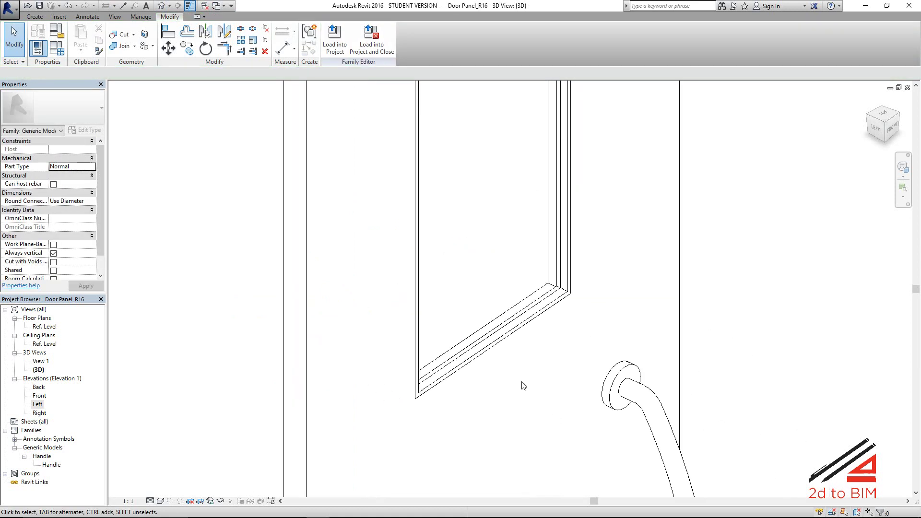
- Start a second sweep, pick the opening's four back-face edges as its path, and finish the path in the Left elevation
{"action": "scroll", "coordinate": [524, 386], "scroll_direction": "down", "scroll_amount": 2}
{"action": "middle_click_drag", "start_coordinate": [446, 415], "coordinate": [658, 438], "text": "shift"}
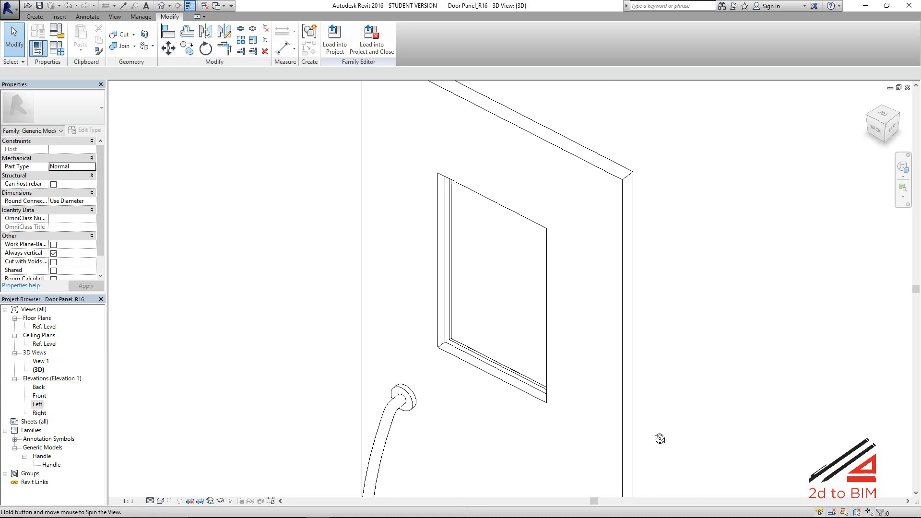
{"action": "scroll", "coordinate": [469, 366], "scroll_direction": "up", "scroll_amount": 3}
{"action": "scroll", "coordinate": [465, 369], "scroll_direction": "down", "scroll_amount": 2}
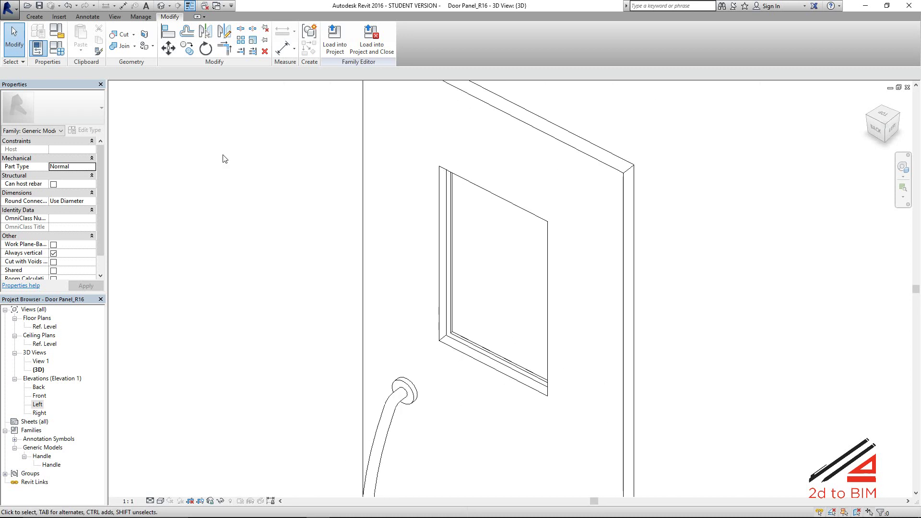
{"action": "left_click", "coordinate": [35, 16]}
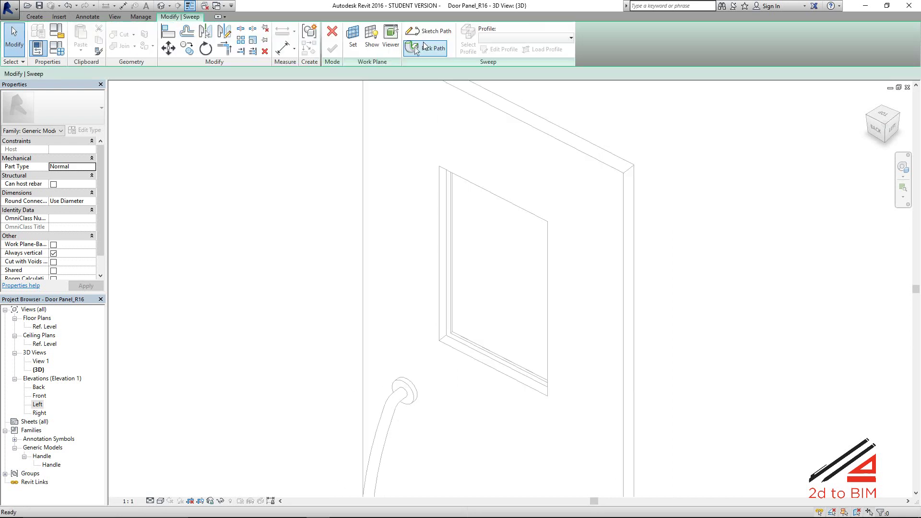
{"action": "left_click", "coordinate": [426, 48]}
{"action": "left_click", "coordinate": [464, 354]}
{"action": "left_click", "coordinate": [442, 328]}
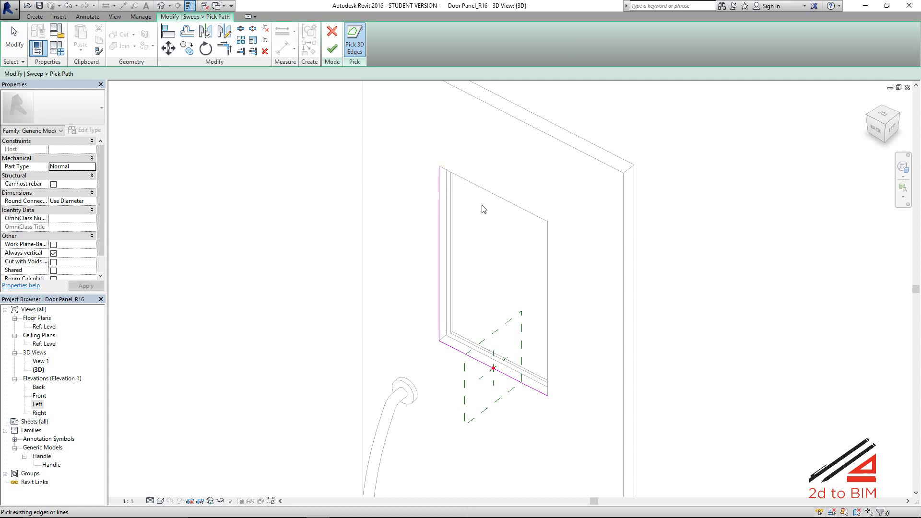
{"action": "left_click", "coordinate": [524, 208]}
{"action": "left_click", "coordinate": [552, 313]}
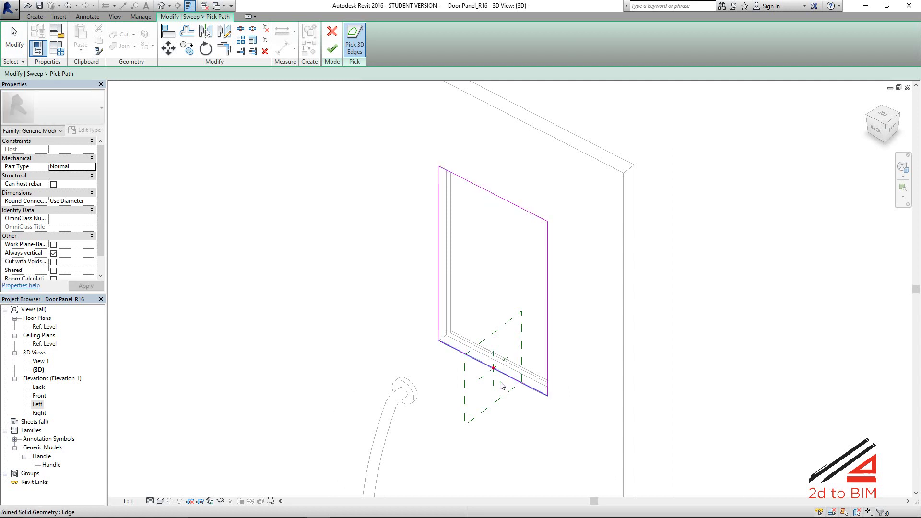
{"action": "double_click", "coordinate": [37, 404]}
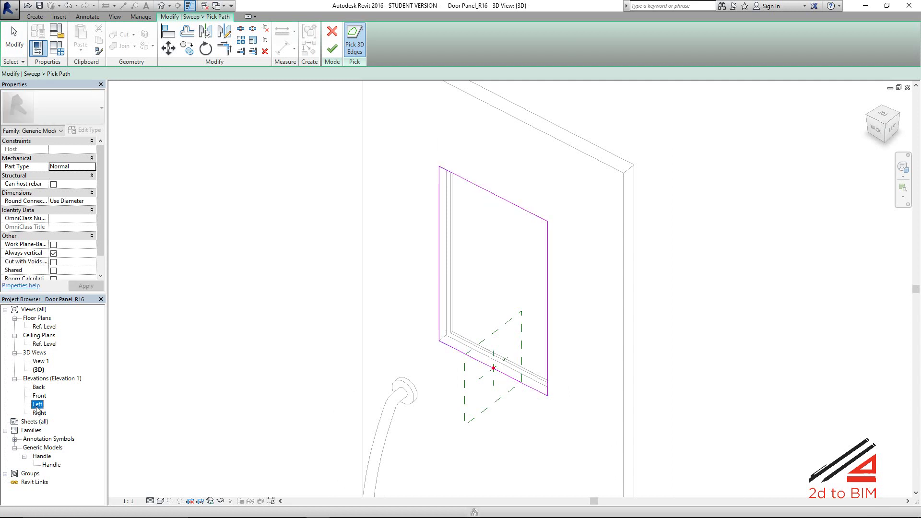
{"action": "left_click", "coordinate": [331, 49]}
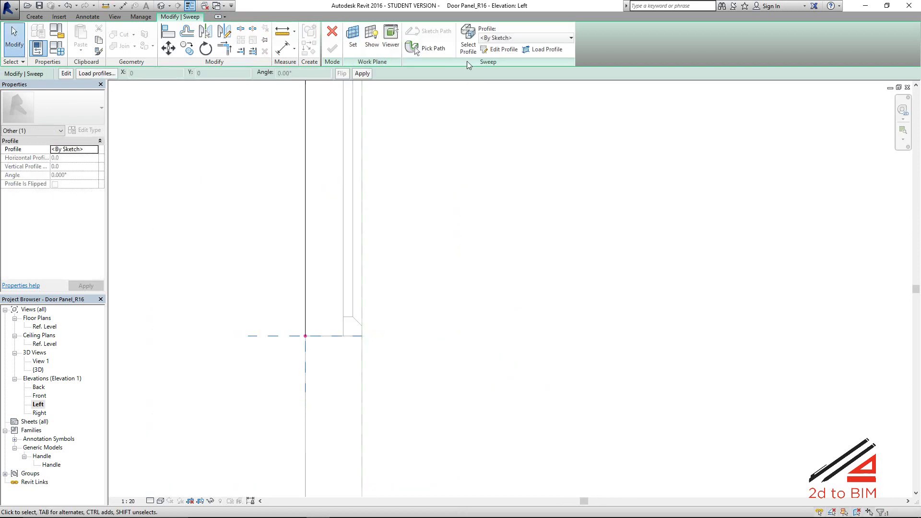
- Sketch the mirrored 10 by 10 mm profile at the back-face path, with its outer upper corner chamfered 5 by 5 mm
{"action": "left_click", "coordinate": [503, 49]}
{"action": "scroll", "coordinate": [303, 344], "scroll_direction": "up", "scroll_amount": 2}
{"action": "scroll", "coordinate": [303, 345], "scroll_direction": "up", "scroll_amount": 1}
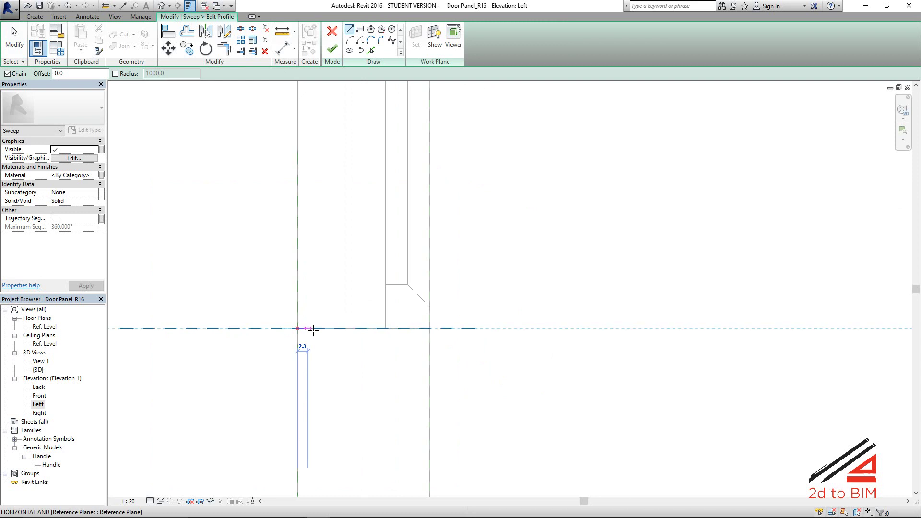
{"action": "left_click", "coordinate": [342, 329]}
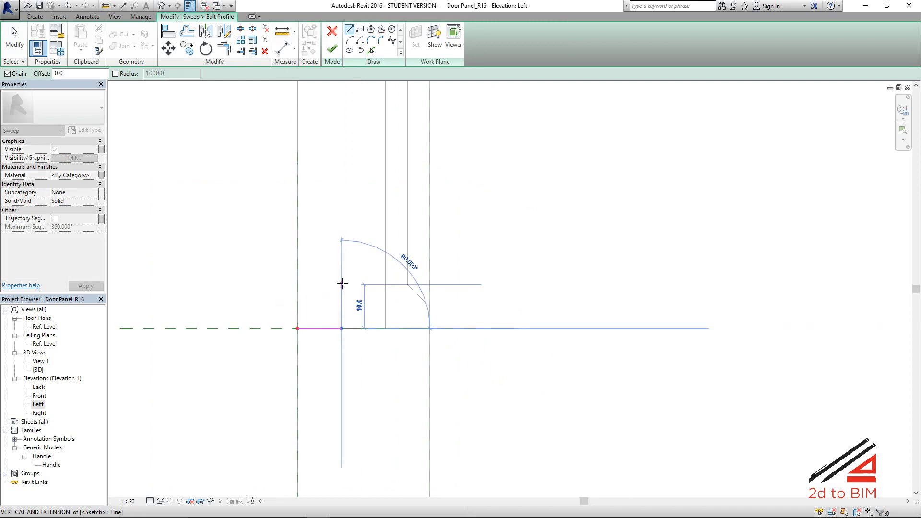
{"action": "left_click", "coordinate": [342, 285]}
{"action": "left_click", "coordinate": [319, 285]}
{"action": "key", "text": "Escape"}
{"action": "key", "text": "Escape"}
{"action": "key", "text": "l"}
{"action": "key", "text": "i"}
{"action": "left_click", "coordinate": [298, 328]}
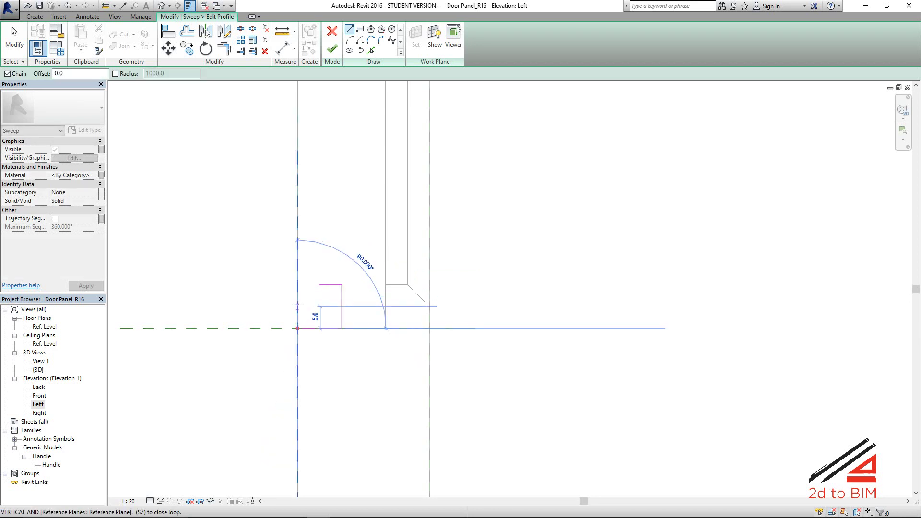
{"action": "left_click", "coordinate": [298, 306]}
{"action": "left_click", "coordinate": [320, 285]}
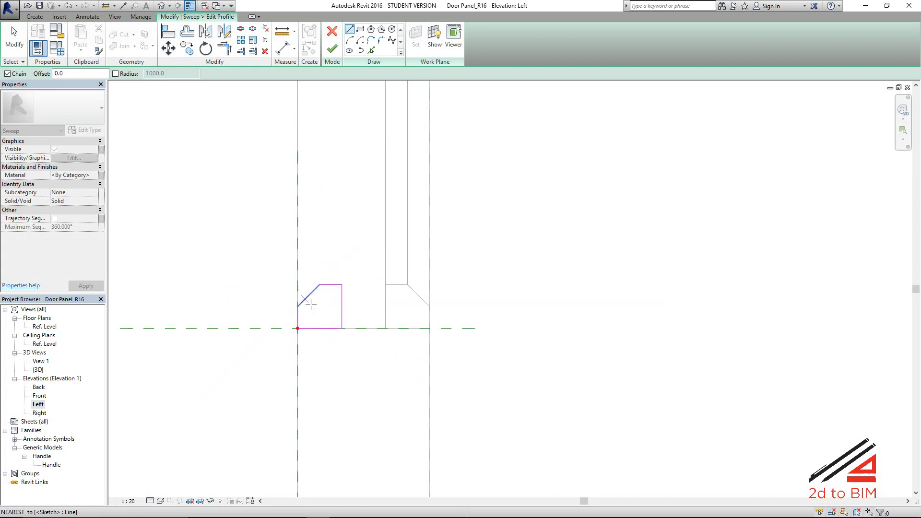
{"action": "key", "text": "Escape"}
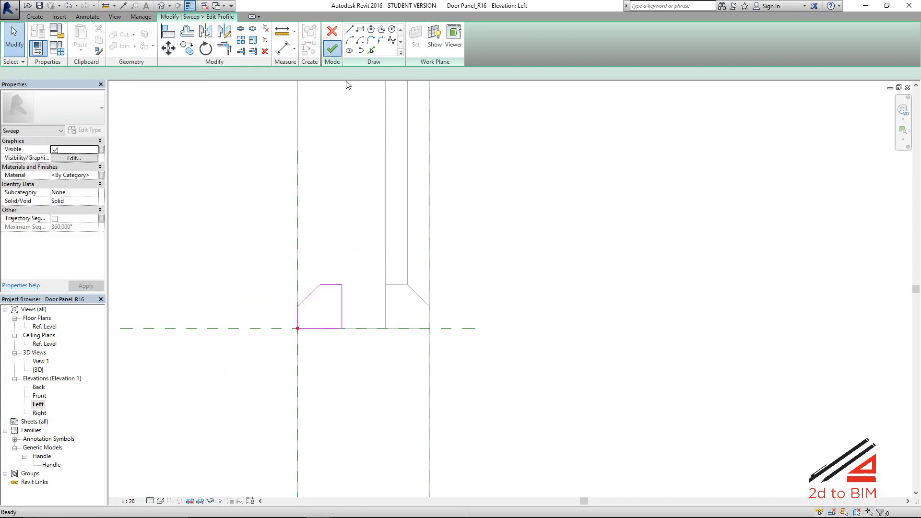
- Finish the profile and the back sweep, and inspect both frame sweeps in the 3D view
{"action": "left_click", "coordinate": [332, 48]}
{"action": "scroll", "coordinate": [354, 259], "scroll_direction": "down", "scroll_amount": 2}
{"action": "left_click", "coordinate": [161, 5]}
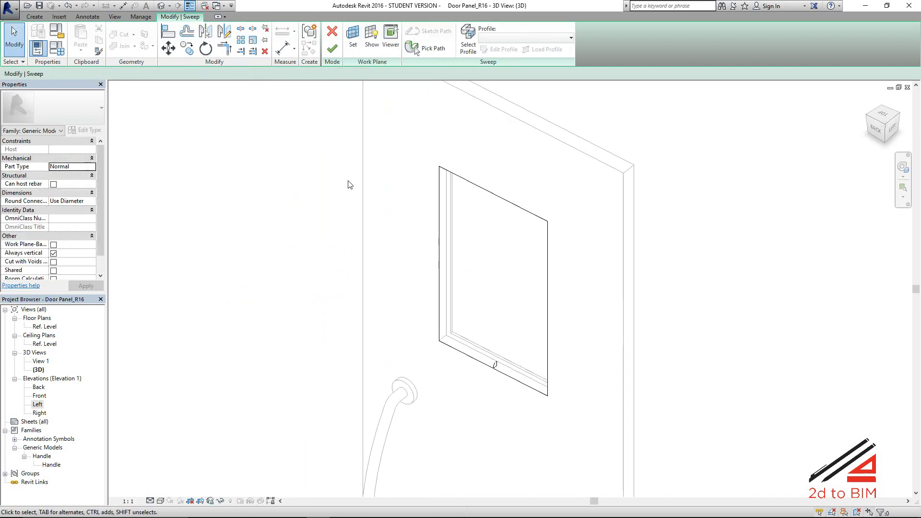
{"action": "scroll", "coordinate": [488, 379], "scroll_direction": "up", "scroll_amount": 2}
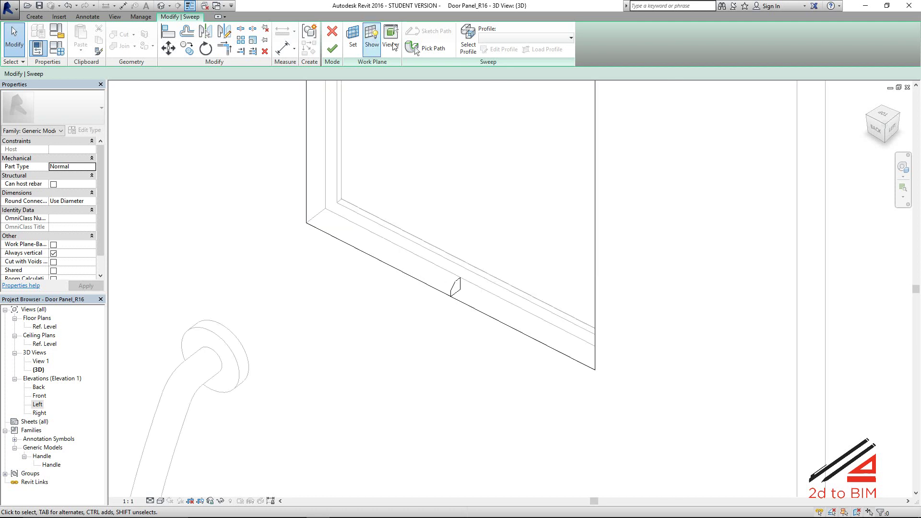
{"action": "left_click", "coordinate": [333, 48]}
{"action": "scroll", "coordinate": [393, 358], "scroll_direction": "down", "scroll_amount": 2}
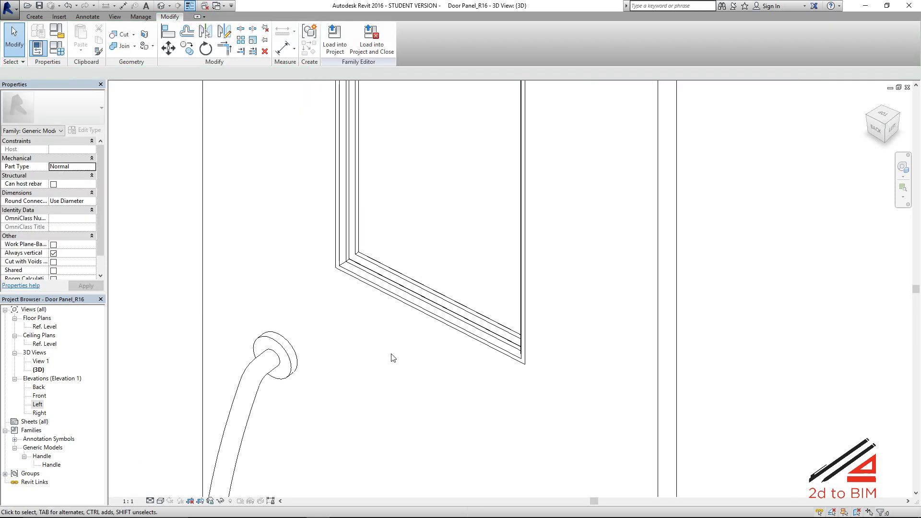
{"action": "middle_click_drag", "start_coordinate": [405, 372], "coordinate": [529, 262], "text": "shift"}
{"action": "scroll", "coordinate": [529, 262], "scroll_direction": "down", "scroll_amount": 2}
{"action": "scroll", "coordinate": [505, 277], "scroll_direction": "down", "scroll_amount": 2}
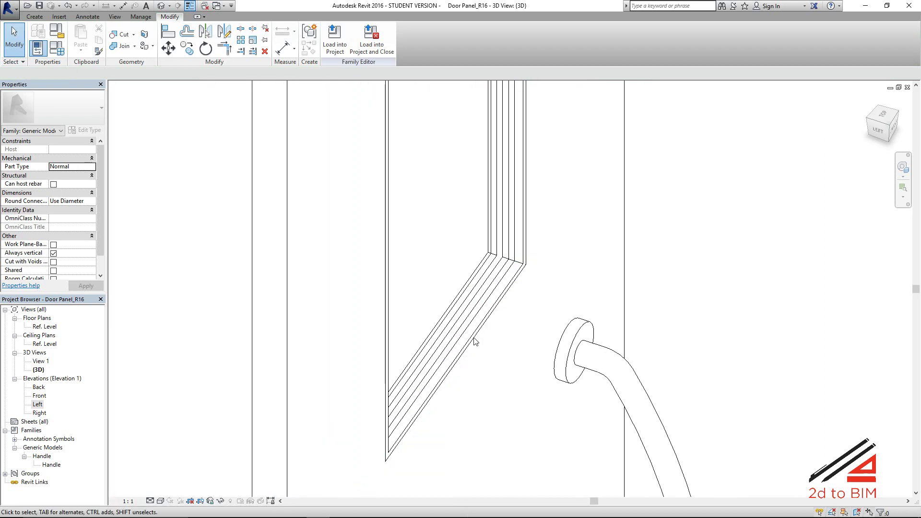
- Set the work plane by picking the inner face of a frame sweep in the vision panel opening
{"action": "scroll", "coordinate": [538, 297], "scroll_direction": "up", "scroll_amount": 3}
{"action": "middle_click_drag", "start_coordinate": [538, 297], "coordinate": [449, 303]}
{"action": "scroll", "coordinate": [450, 303], "scroll_direction": "down", "scroll_amount": 3}
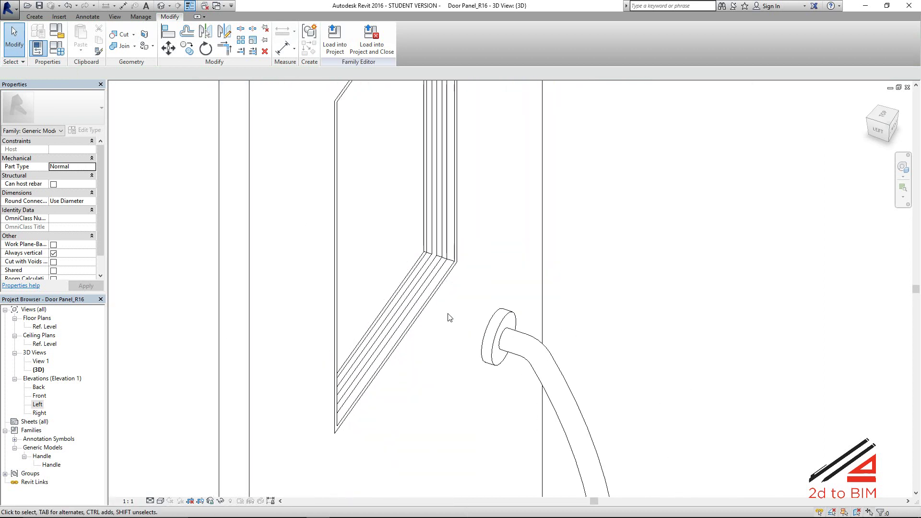
{"action": "scroll", "coordinate": [472, 267], "scroll_direction": "up", "scroll_amount": 4}
{"action": "scroll", "coordinate": [472, 268], "scroll_direction": "down", "scroll_amount": 2}
{"action": "middle_click_drag", "start_coordinate": [491, 254], "coordinate": [437, 303], "text": "shift"}
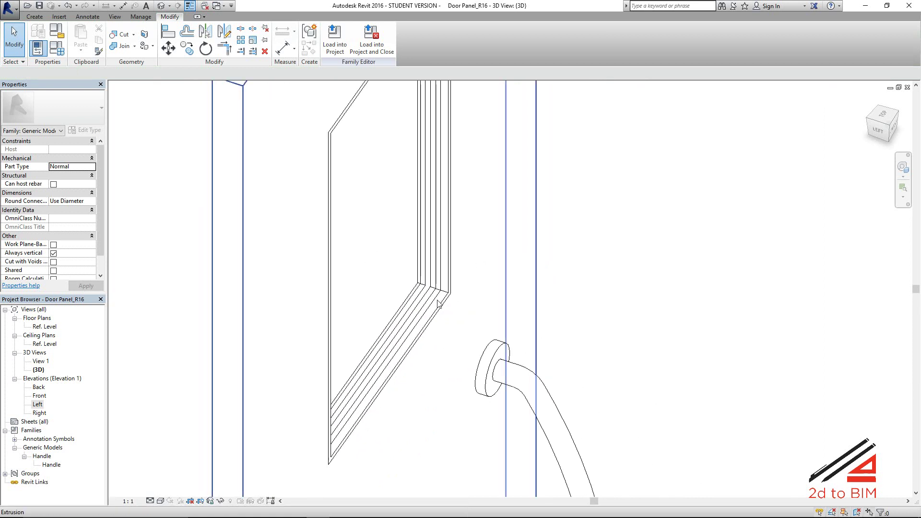
{"action": "left_click", "coordinate": [35, 16]}
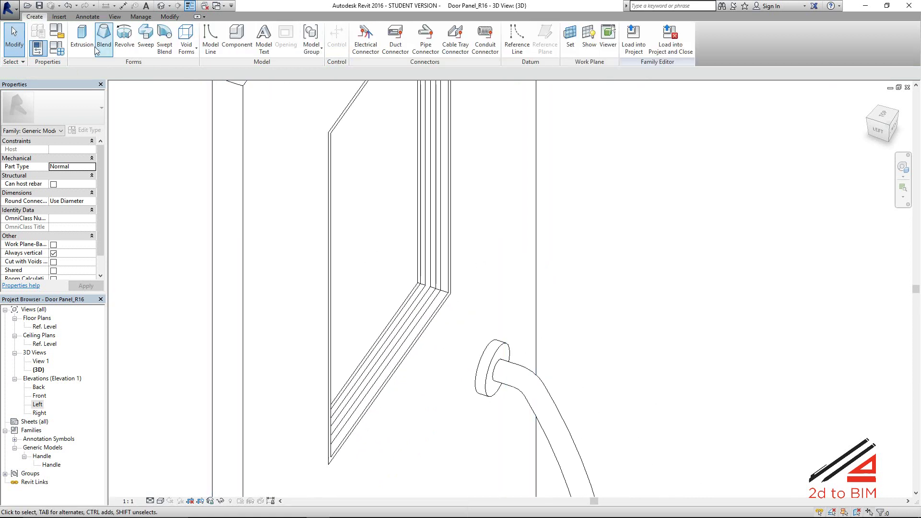
{"action": "left_click", "coordinate": [570, 37]}
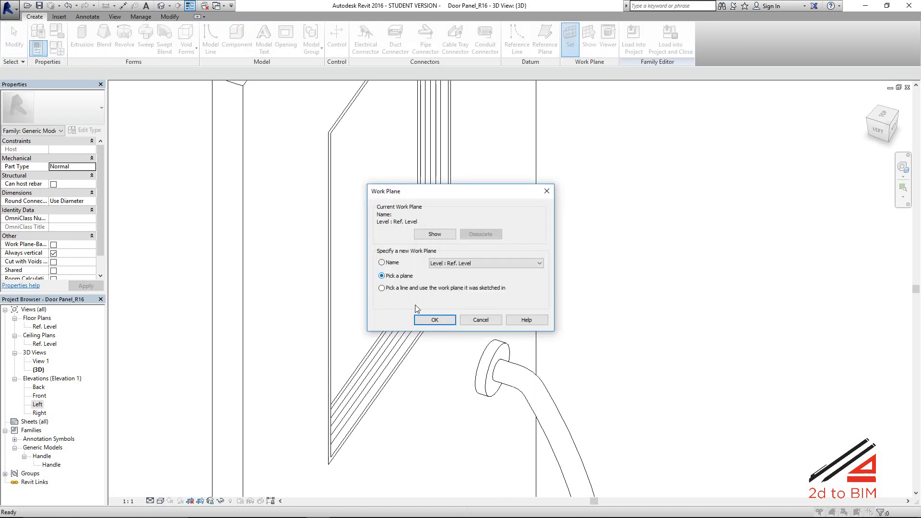
{"action": "left_click", "coordinate": [434, 320]}
{"action": "scroll", "coordinate": [429, 306], "scroll_direction": "up", "scroll_amount": 4}
{"action": "left_click", "coordinate": [429, 306]}
{"action": "scroll", "coordinate": [477, 222], "scroll_direction": "up", "scroll_amount": 2}
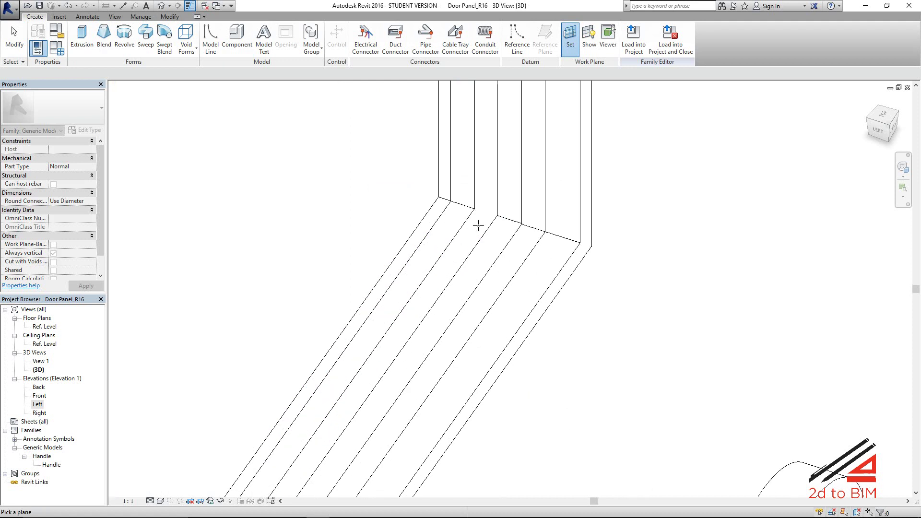
{"action": "key", "text": "Escape"}
- Start an extrusion and, in the Back elevation, pick the opening's four outer edges as its locked boundary
{"action": "scroll", "coordinate": [513, 257], "scroll_direction": "down", "scroll_amount": 6}
{"action": "middle_click_drag", "start_coordinate": [509, 259], "coordinate": [501, 260]}
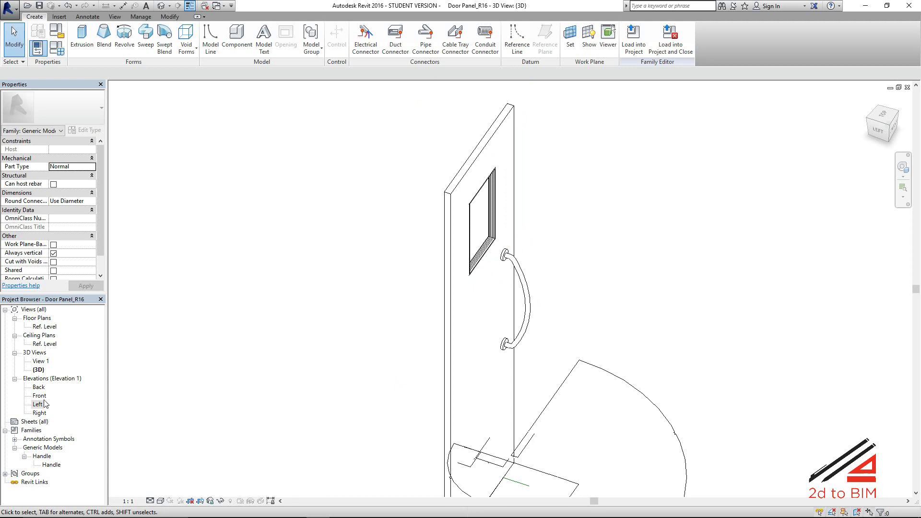
{"action": "left_click", "coordinate": [79, 38]}
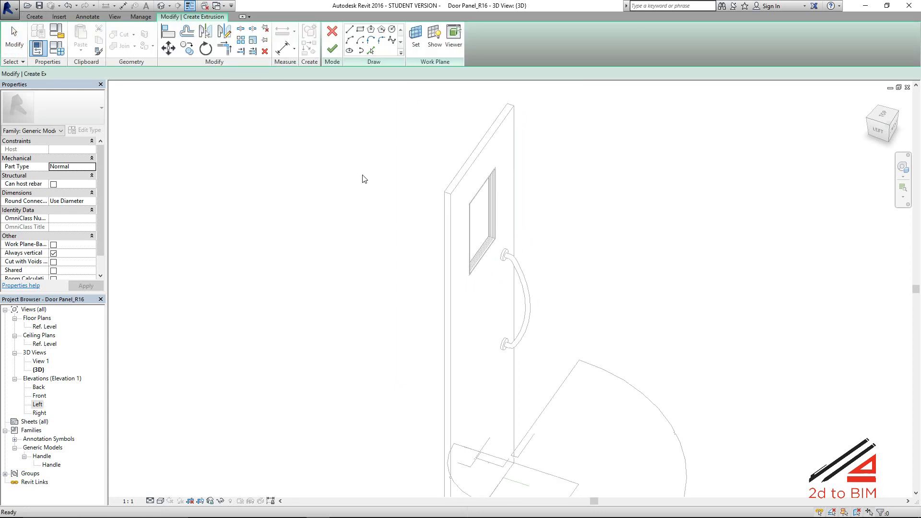
{"action": "scroll", "coordinate": [508, 266], "scroll_direction": "up", "scroll_amount": 4}
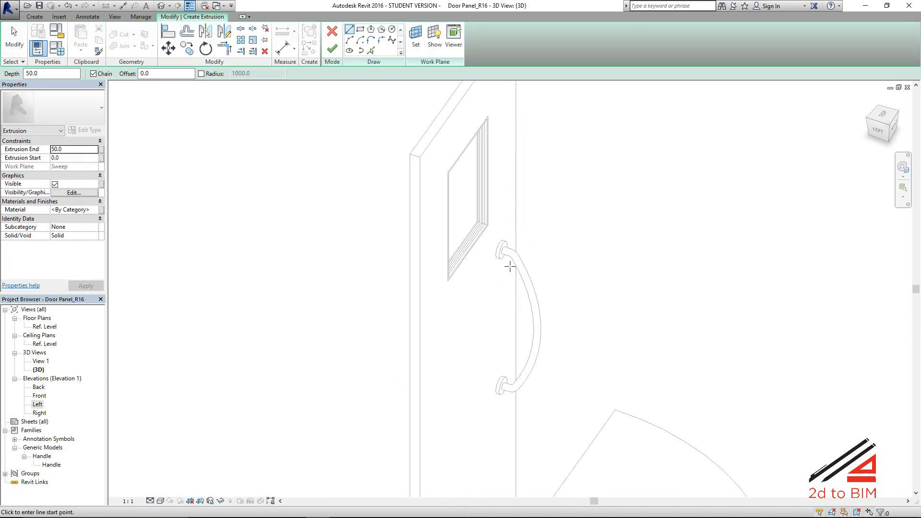
{"action": "left_click", "coordinate": [435, 40]}
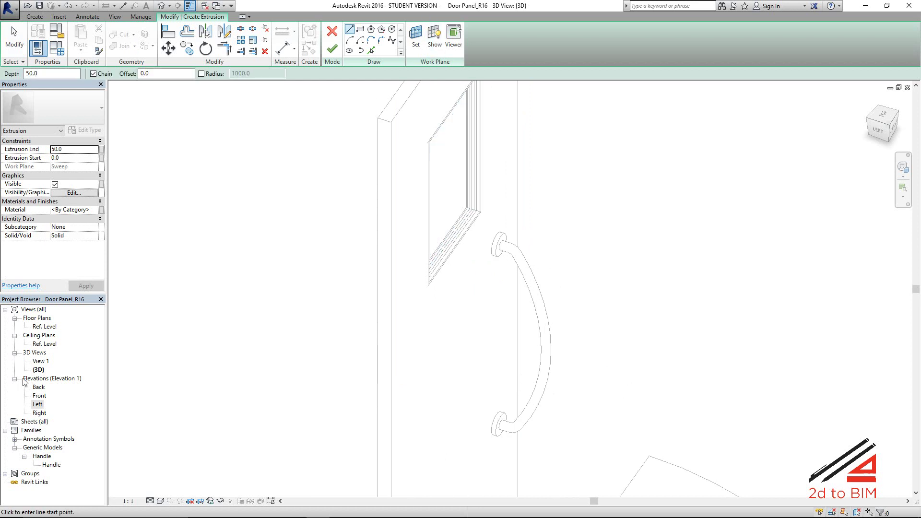
{"action": "double_click", "coordinate": [38, 387]}
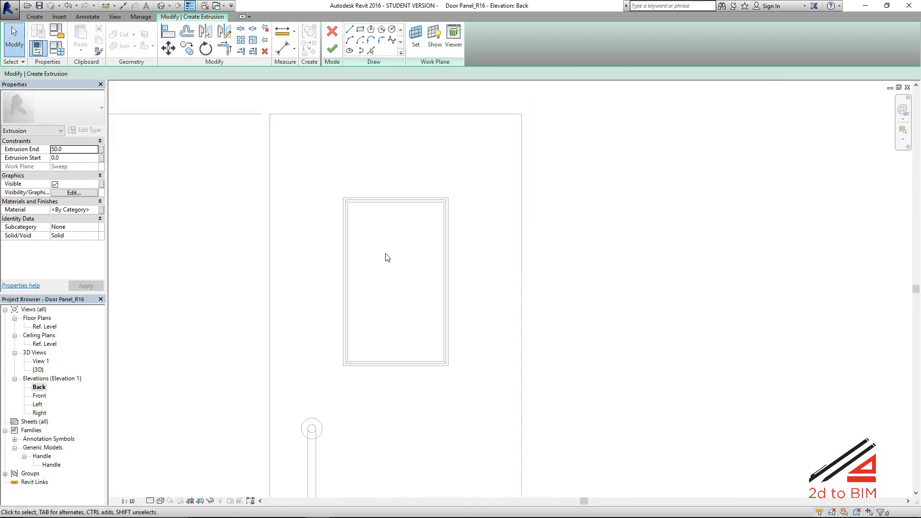
{"action": "scroll", "coordinate": [374, 230], "scroll_direction": "up", "scroll_amount": 4}
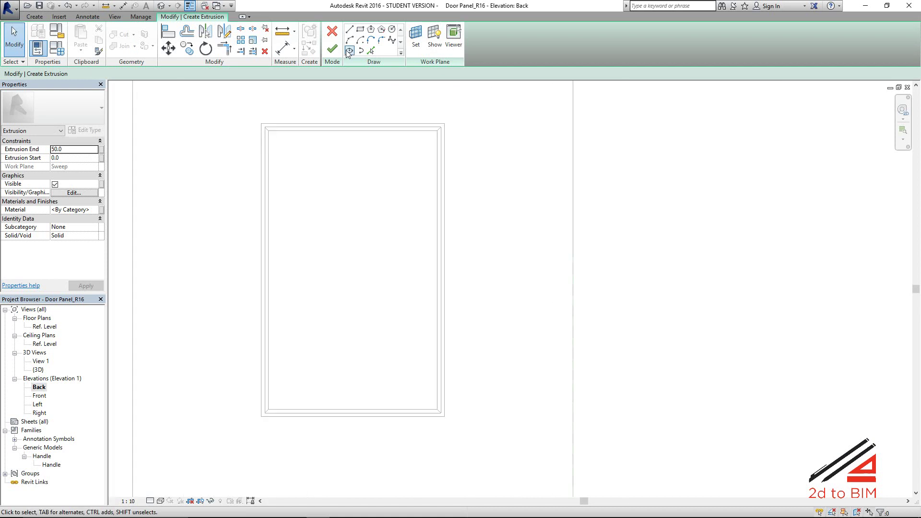
{"action": "left_click", "coordinate": [372, 51]}
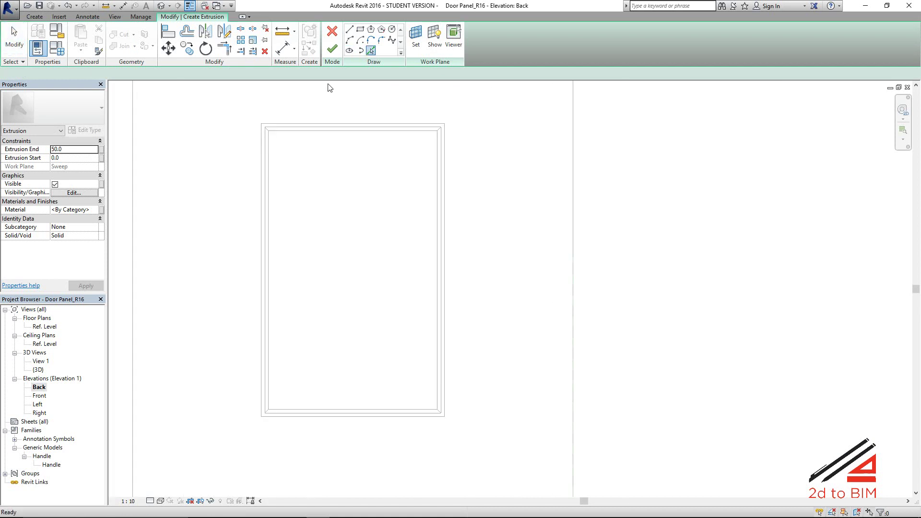
{"action": "left_click", "coordinate": [337, 124]}
{"action": "left_click", "coordinate": [261, 177]}
{"action": "left_click", "coordinate": [443, 219]}
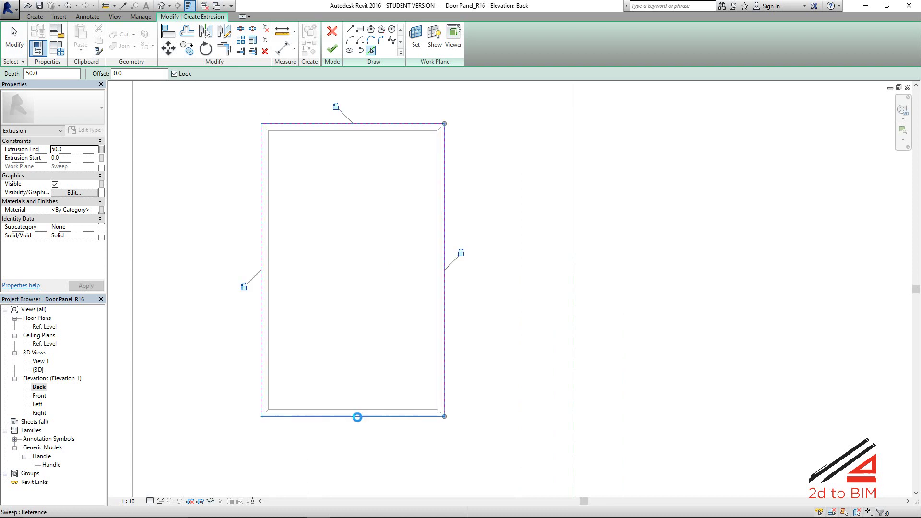
{"action": "left_click", "coordinate": [357, 417]}
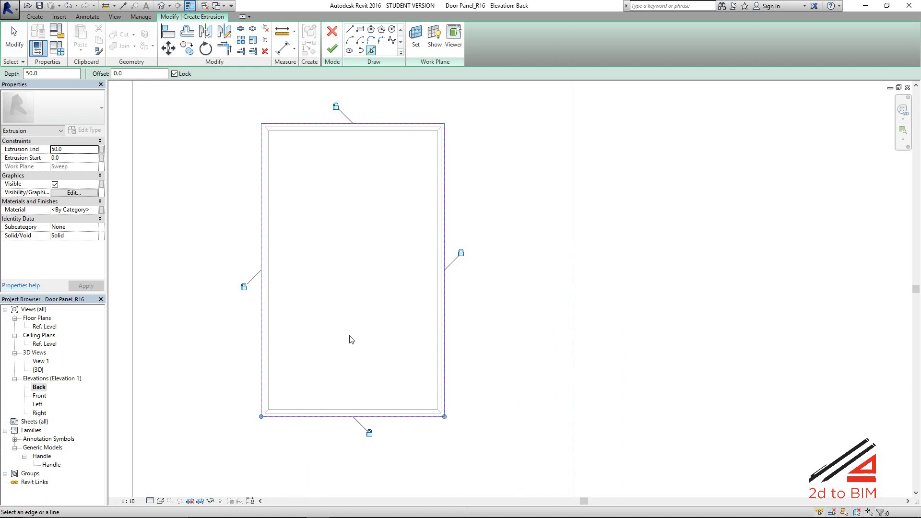
- Set the extrusion end to 10, check the sketch in the 3D view, and finish the pane extrusion between the sweeps
{"action": "left_click", "coordinate": [80, 150]}
{"action": "type", "text": "10"}
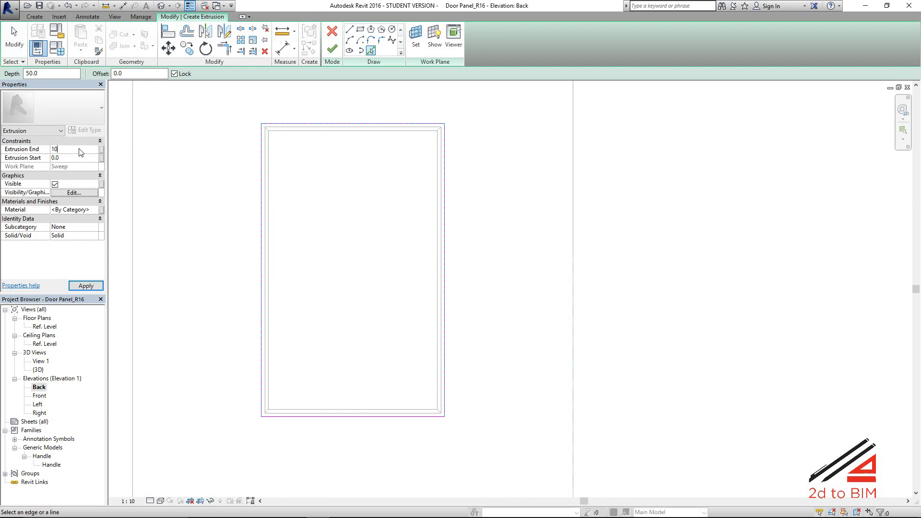
{"action": "scroll", "coordinate": [338, 278], "scroll_direction": "down", "scroll_amount": 2}
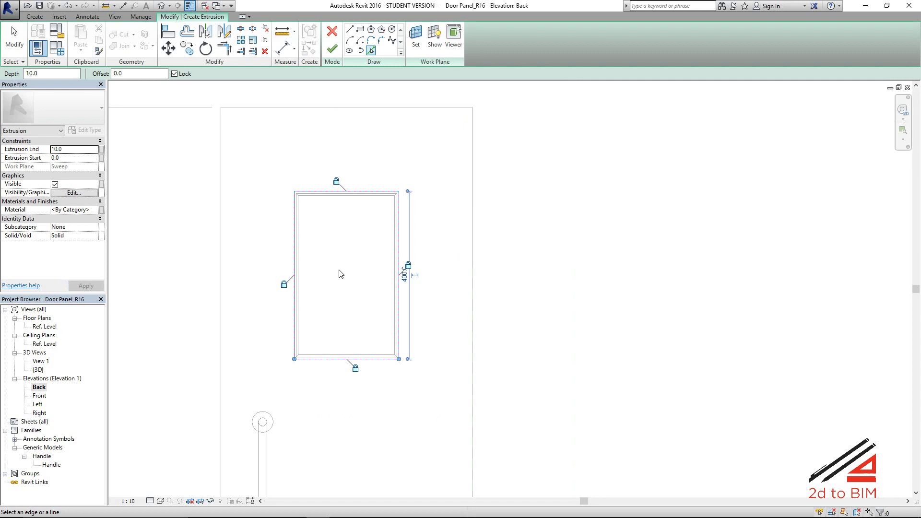
{"action": "left_click", "coordinate": [161, 6]}
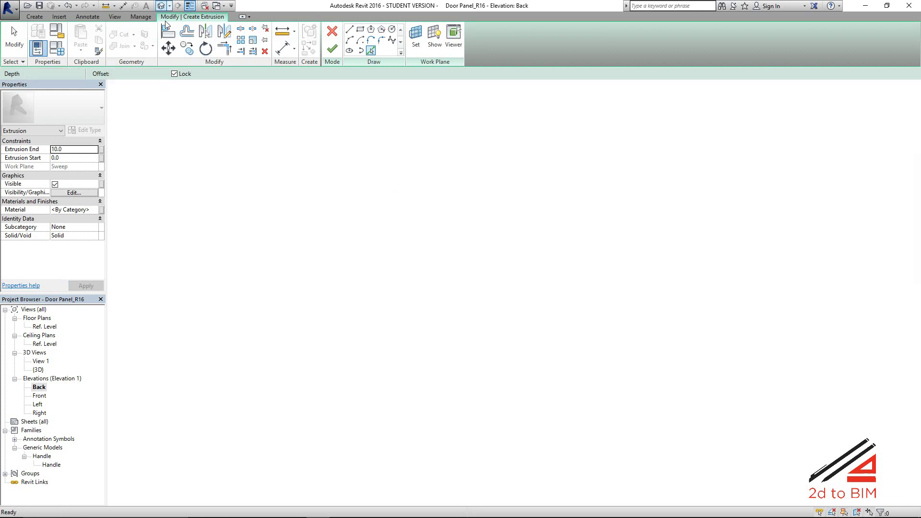
{"action": "scroll", "coordinate": [415, 335], "scroll_direction": "up", "scroll_amount": 2}
{"action": "middle_click_drag", "start_coordinate": [478, 265], "coordinate": [382, 324]}
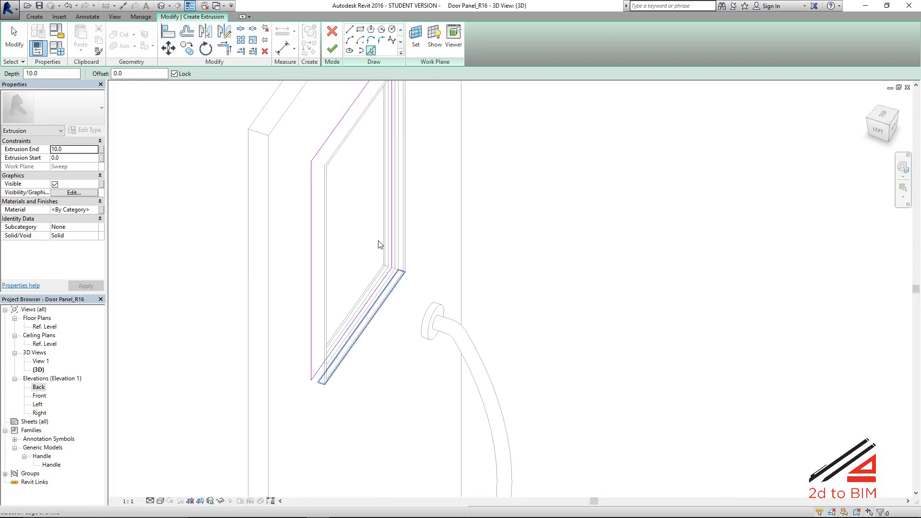
{"action": "left_click", "coordinate": [332, 48]}
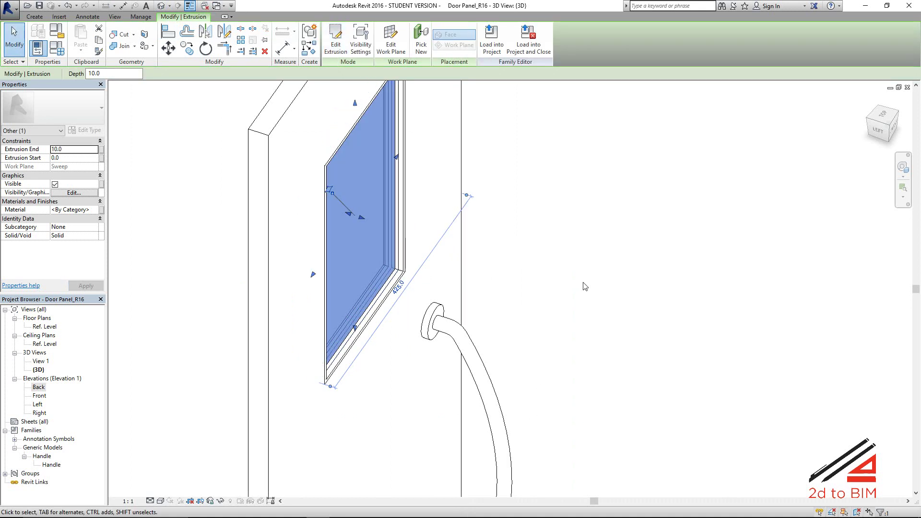
{"action": "left_click", "coordinate": [585, 286]}
{"action": "scroll", "coordinate": [359, 326], "scroll_direction": "up", "scroll_amount": 1}
{"action": "scroll", "coordinate": [450, 298], "scroll_direction": "down", "scroll_amount": 4}
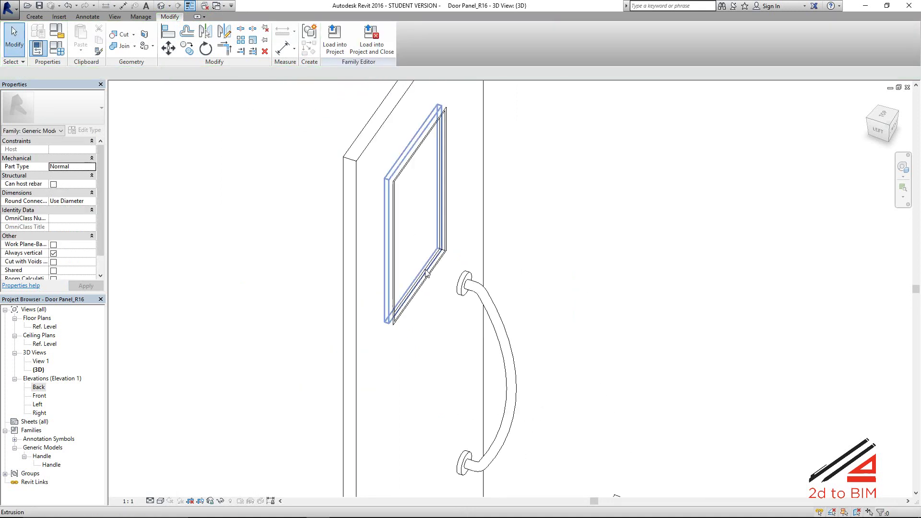
- Assign the Glass material to the pane extrusion
{"action": "left_click", "coordinate": [427, 272]}
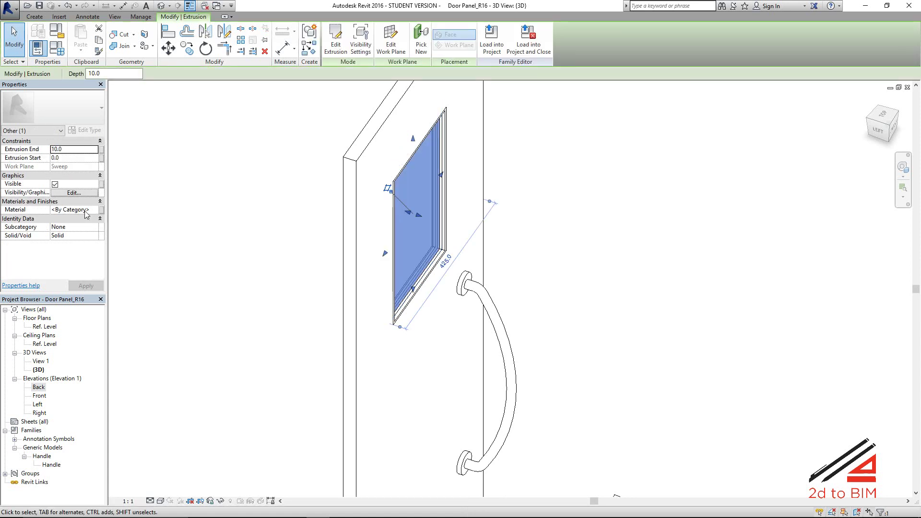
{"action": "left_click", "coordinate": [95, 210]}
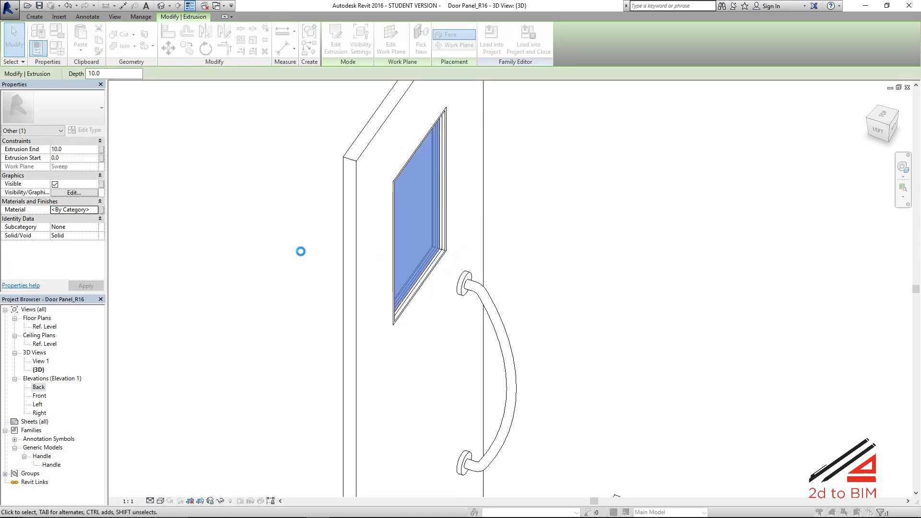
{"action": "left_click", "coordinate": [223, 204]}
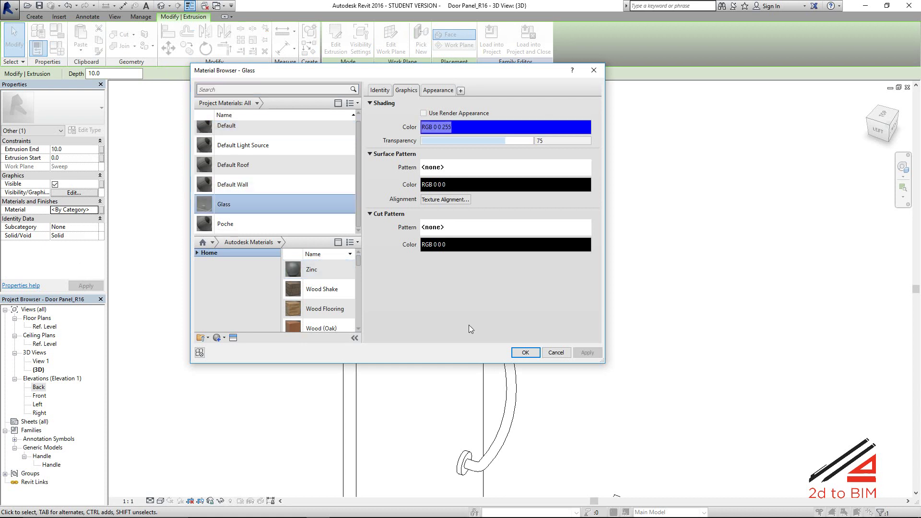
{"action": "left_click", "coordinate": [525, 353]}
- Switch the 3D view to the Realistic visual style and inspect the glass pane there and in the Left elevation
{"action": "left_click", "coordinate": [161, 501]}
{"action": "left_click", "coordinate": [178, 481]}
{"action": "left_click", "coordinate": [559, 370]}
{"action": "mouse_move", "coordinate": [559, 370]}
{"action": "middle_mouse_down", "text": "shift"}
{"action": "mouse_move", "coordinate": [406, 339]}
{"action": "mouse_move", "coordinate": [449, 322]}
{"action": "mouse_move", "coordinate": [520, 372]}
{"action": "mouse_move", "coordinate": [468, 406]}
{"action": "mouse_move", "coordinate": [487, 388]}
{"action": "mouse_move", "coordinate": [392, 370]}
{"action": "middle_mouse_up", "text": "shift"}
{"action": "left_click", "coordinate": [38, 404]}
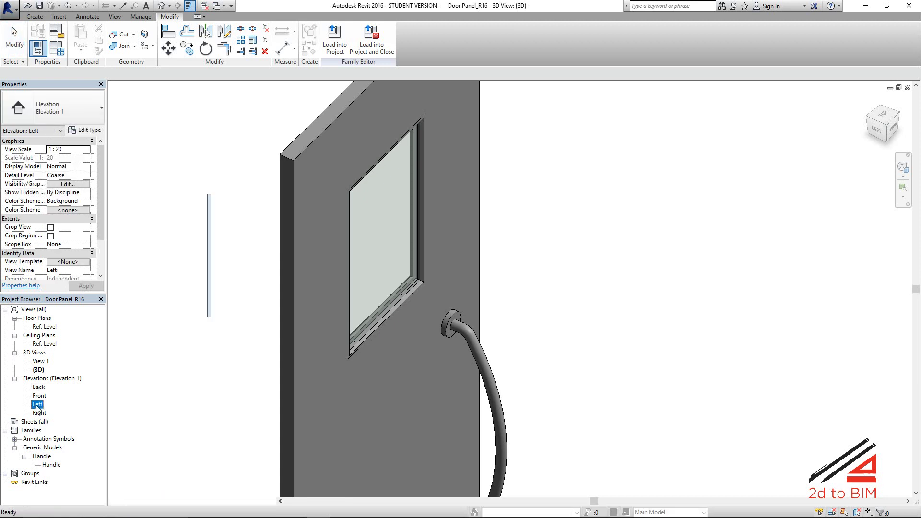
{"action": "double_click", "coordinate": [37, 405]}
{"action": "left_click", "coordinate": [362, 265]}
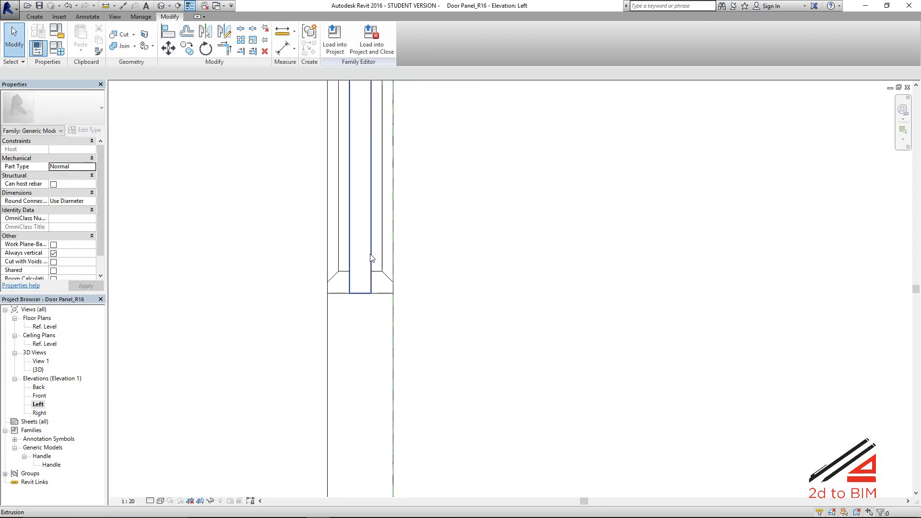
{"action": "scroll", "coordinate": [414, 315], "scroll_direction": "down", "scroll_amount": 4}
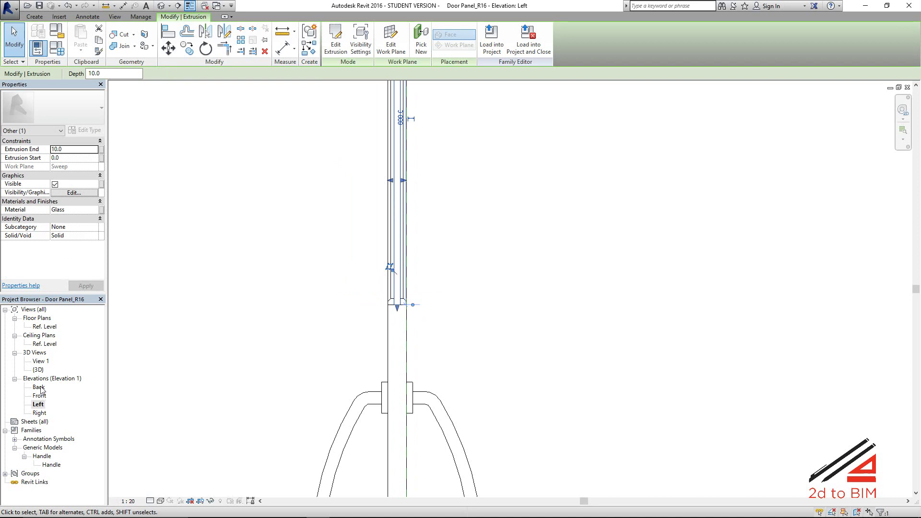
- Test the vision panel in the Back elevation by setting VisionPanelHeight to 350 and VisionPanelWidth to 400
{"action": "double_click", "coordinate": [41, 388]}
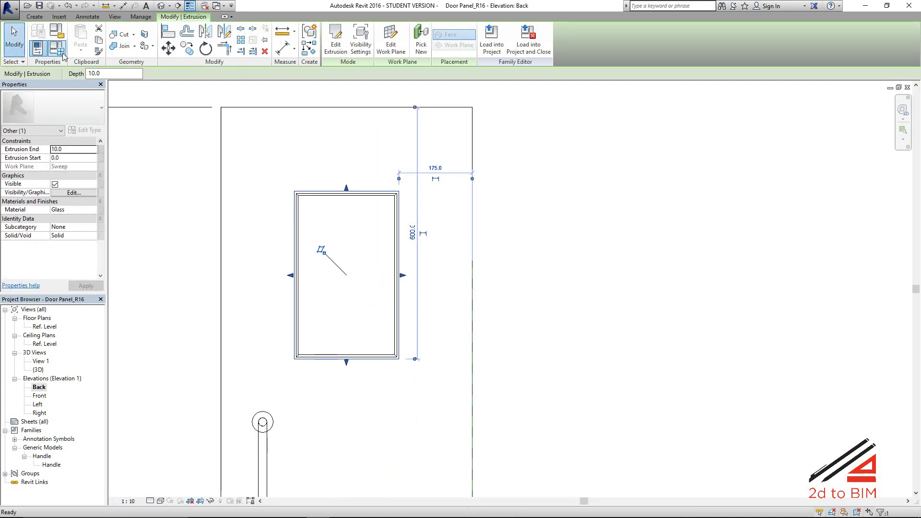
{"action": "key", "text": "f"}
{"action": "key", "text": "t"}
{"action": "left_click_drag", "start_coordinate": [379, 148], "coordinate": [639, 150]}
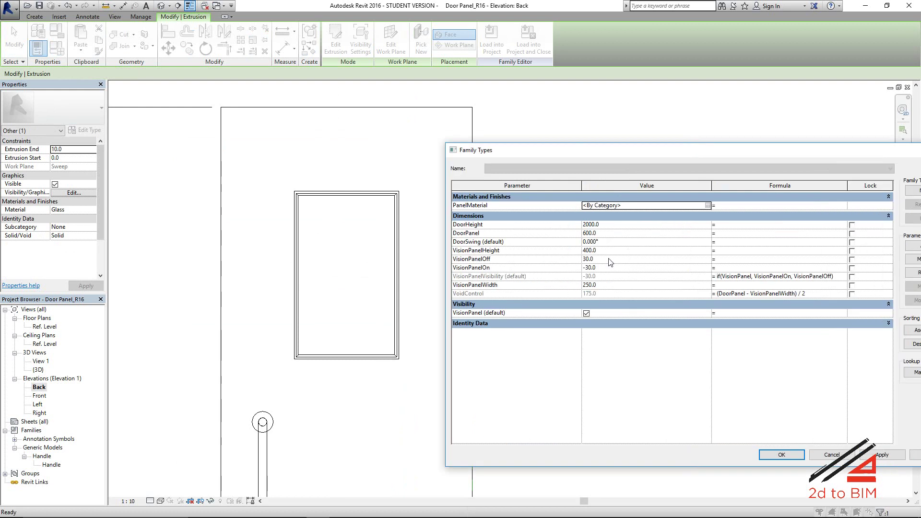
{"action": "left_click", "coordinate": [610, 252]}
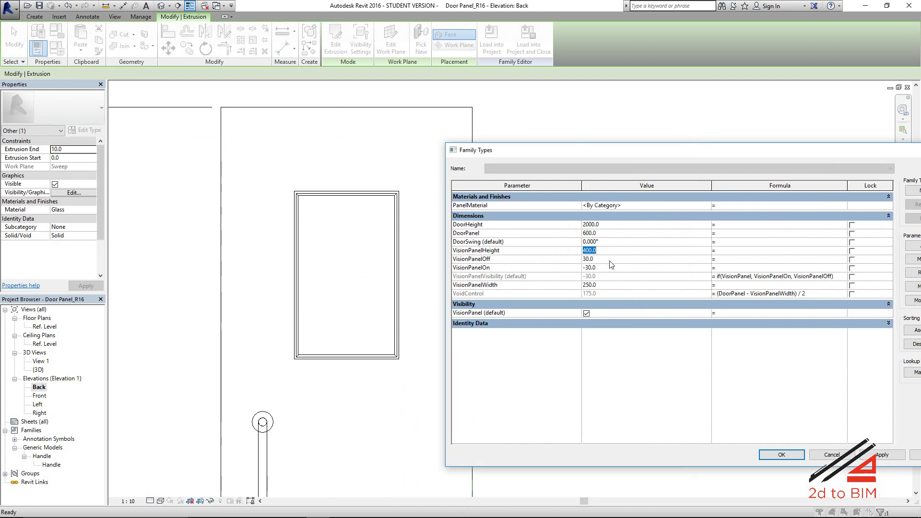
{"action": "type", "text": "350"}
{"action": "left_click", "coordinate": [601, 286]}
{"action": "key", "text": "BackSpace"}
{"action": "key", "text": "BackSpace"}
{"action": "key", "text": "BackSpace"}
{"action": "key", "text": "BackSpace"}
{"action": "key", "text": "BackSpace"}
{"action": "type", "text": "400"}
{"action": "left_click", "coordinate": [782, 455]}
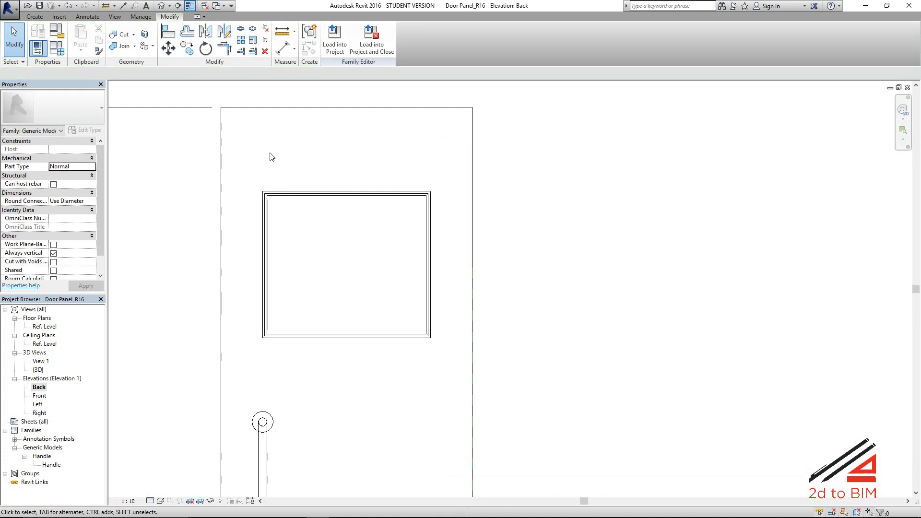
- Test a taller, narrower vision panel by setting VisionPanelHeight to 500 and VisionPanelWidth to 300
{"action": "left_click", "coordinate": [57, 48]}
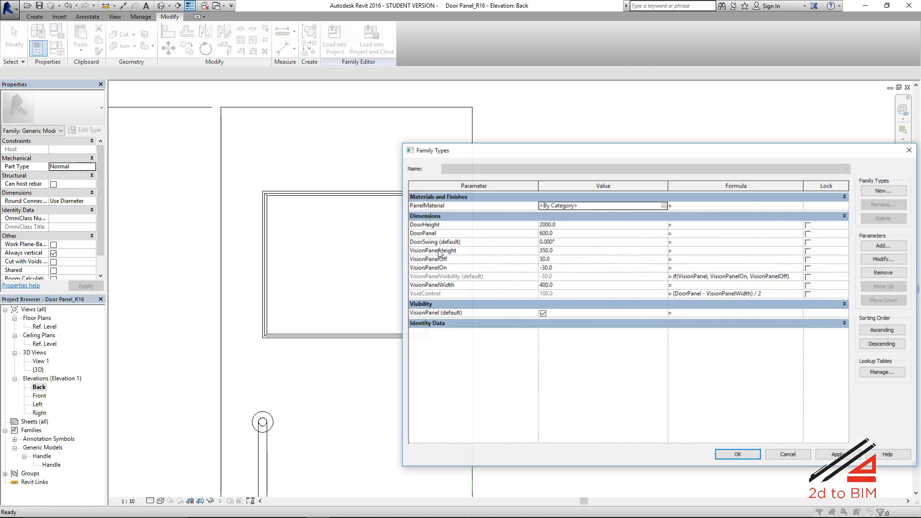
{"action": "left_click", "coordinate": [567, 253]}
{"action": "type", "text": "500"}
{"action": "left_click", "coordinate": [562, 286]}
{"action": "type", "text": "300"}
{"action": "left_click", "coordinate": [738, 454]}
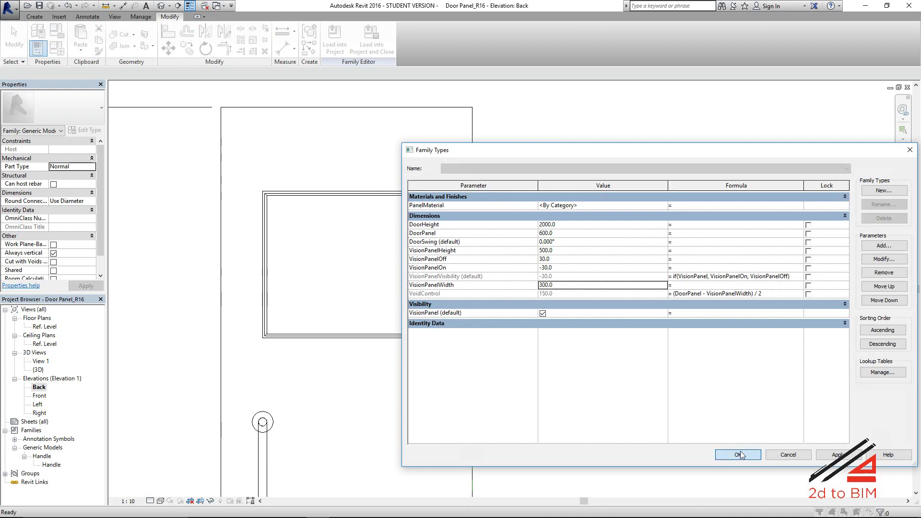
- Set VisionPanelHeight to 400 and VisionPanelWidth to 250 in the family types
{"action": "scroll", "coordinate": [347, 417], "scroll_direction": "down", "scroll_amount": 3}
{"action": "scroll", "coordinate": [389, 368], "scroll_direction": "up", "scroll_amount": 2}
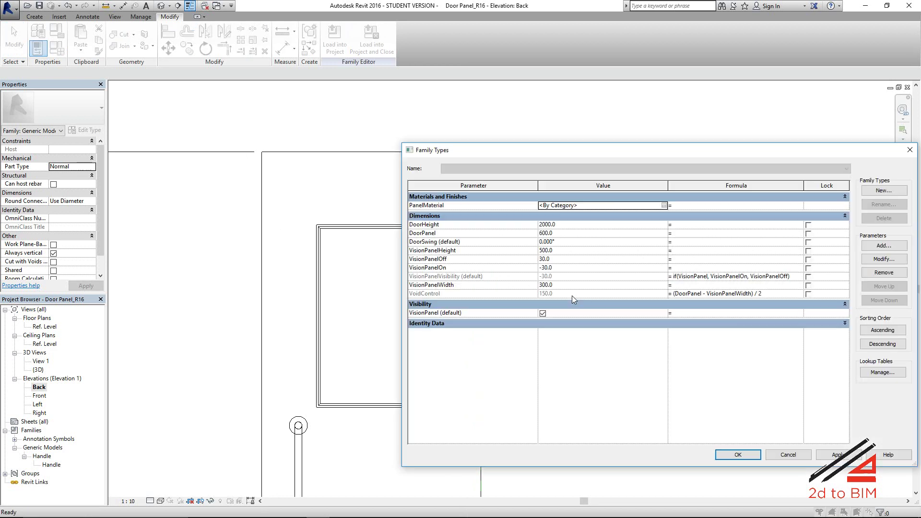
{"action": "left_click", "coordinate": [564, 251]}
{"action": "double_click", "coordinate": [565, 255]}
{"action": "type", "text": "400"}
{"action": "double_click", "coordinate": [574, 286]}
{"action": "type", "text": "250"}
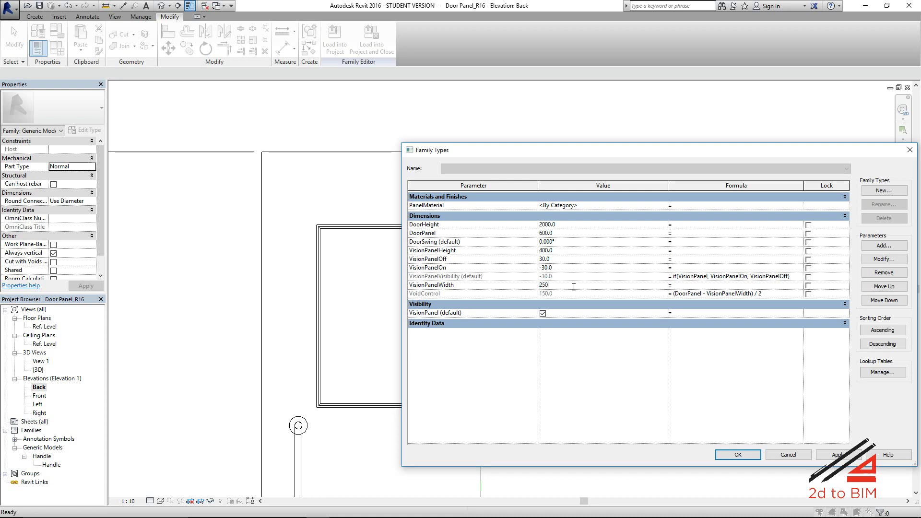
{"action": "left_click", "coordinate": [739, 455]}
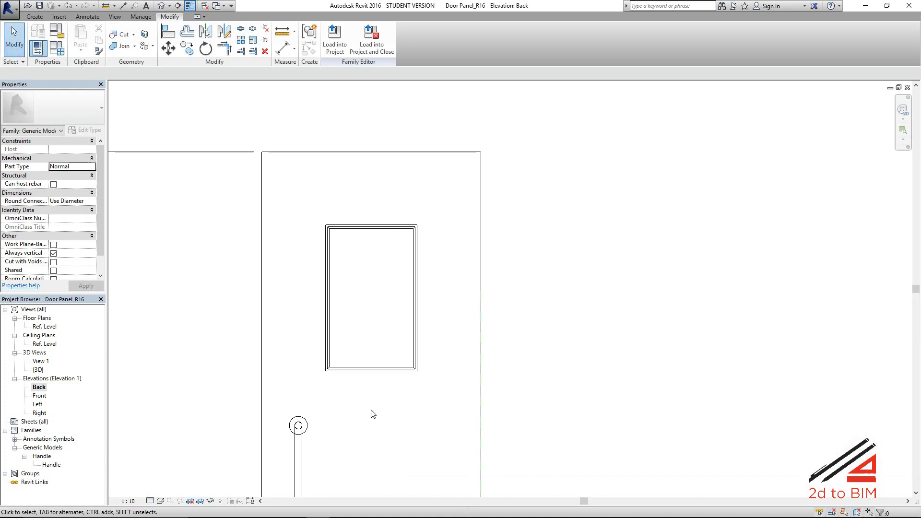
- In the 3D view, associate the Visible property of the outer vision panel frame sweep with the VisionPanel parameter
{"action": "scroll", "coordinate": [374, 414], "scroll_direction": "down", "scroll_amount": 2}
{"action": "left_click", "coordinate": [161, 6]}
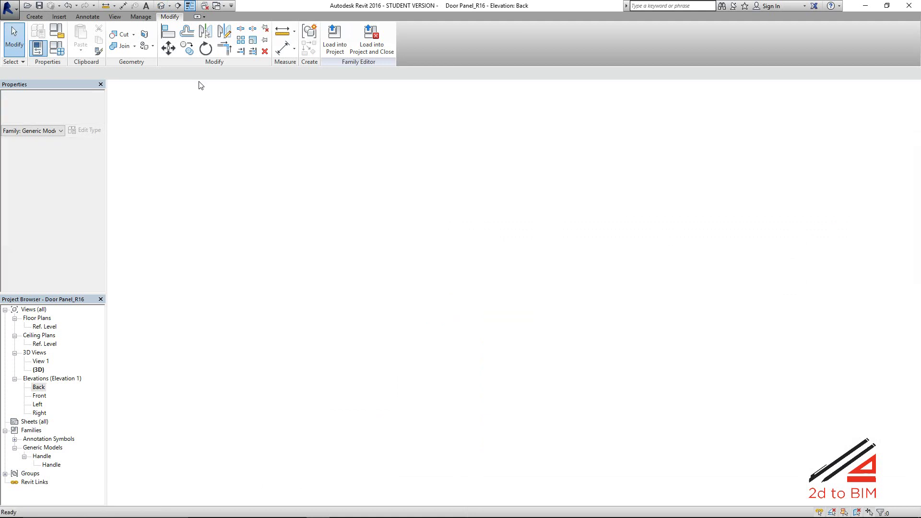
{"action": "scroll", "coordinate": [410, 345], "scroll_direction": "up", "scroll_amount": 1}
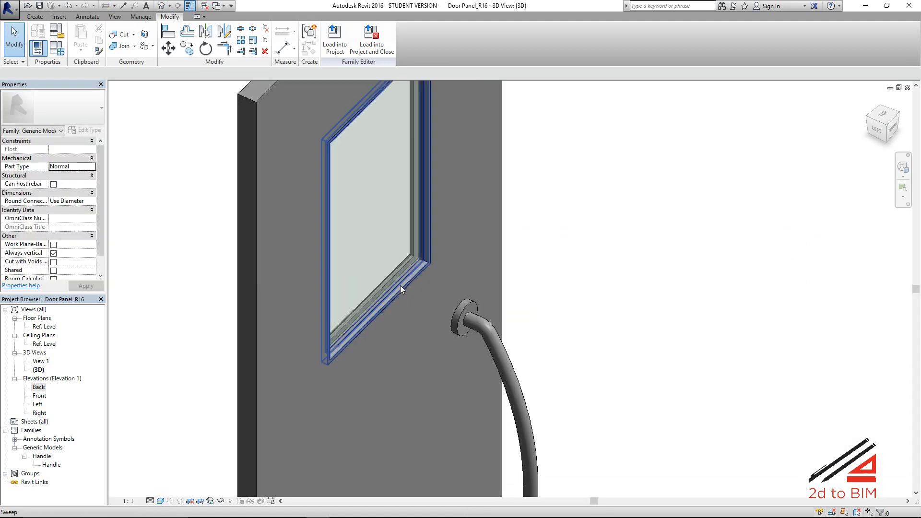
{"action": "left_click", "coordinate": [402, 289]}
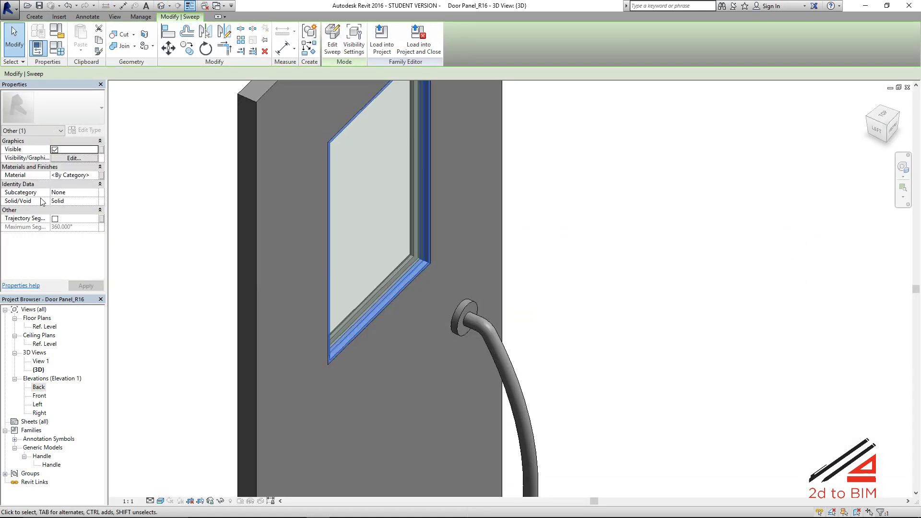
{"action": "left_click", "coordinate": [72, 158]}
{"action": "left_click", "coordinate": [187, 245]}
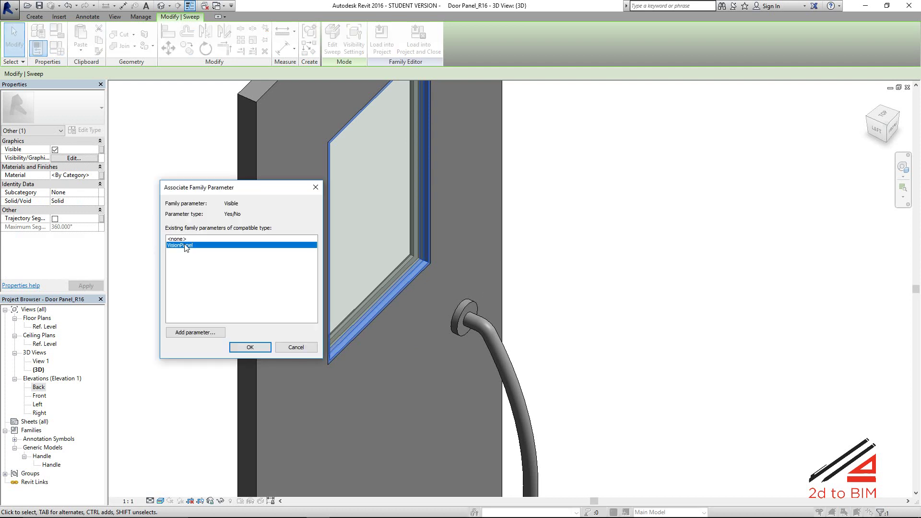
{"action": "left_click", "coordinate": [250, 348]}
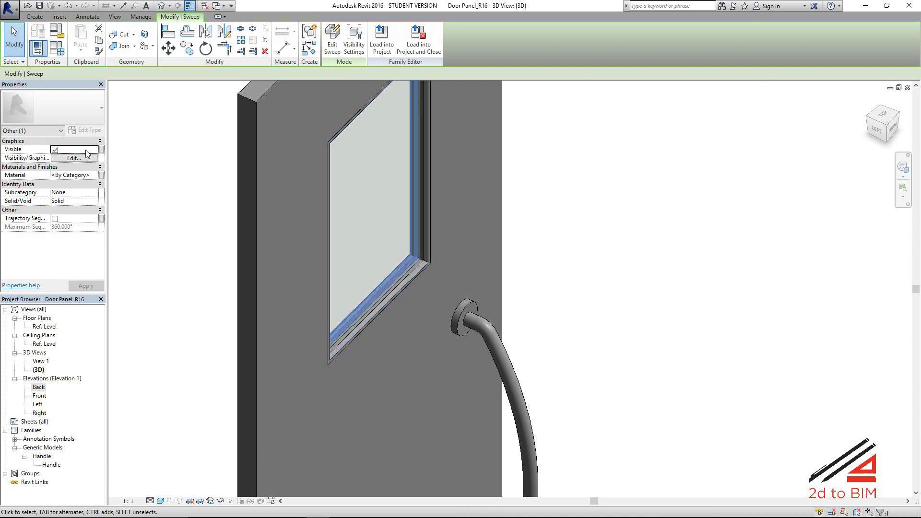
- Associate the Visible property of the other frame sweep, on the far side of the glass, with the VisionPanel parameter
{"action": "left_click", "coordinate": [102, 149]}
{"action": "left_click", "coordinate": [195, 251]}
{"action": "left_click", "coordinate": [244, 346]}
{"action": "scroll", "coordinate": [318, 350], "scroll_direction": "down", "scroll_amount": 2}
- In the Left elevation, associate the glass extrusion's Visible property with the VisionPanel parameter
{"action": "double_click", "coordinate": [38, 404]}
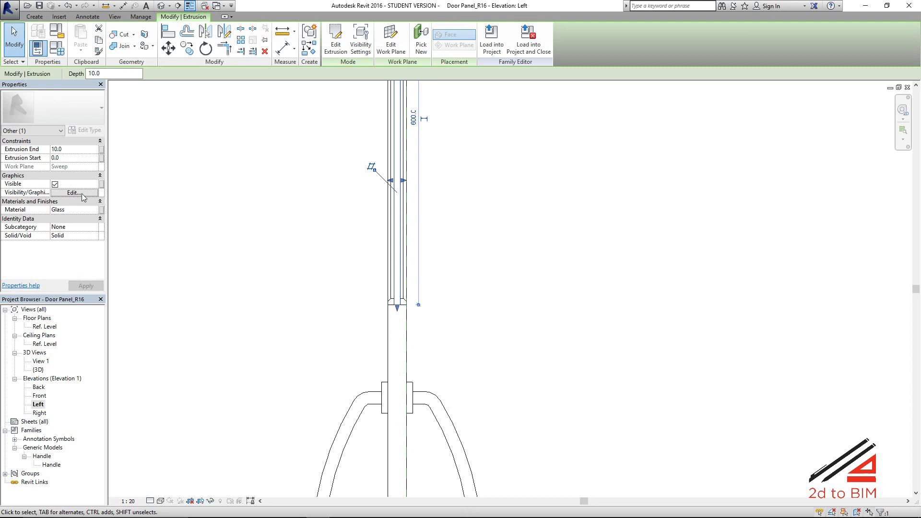
{"action": "left_click", "coordinate": [102, 184]}
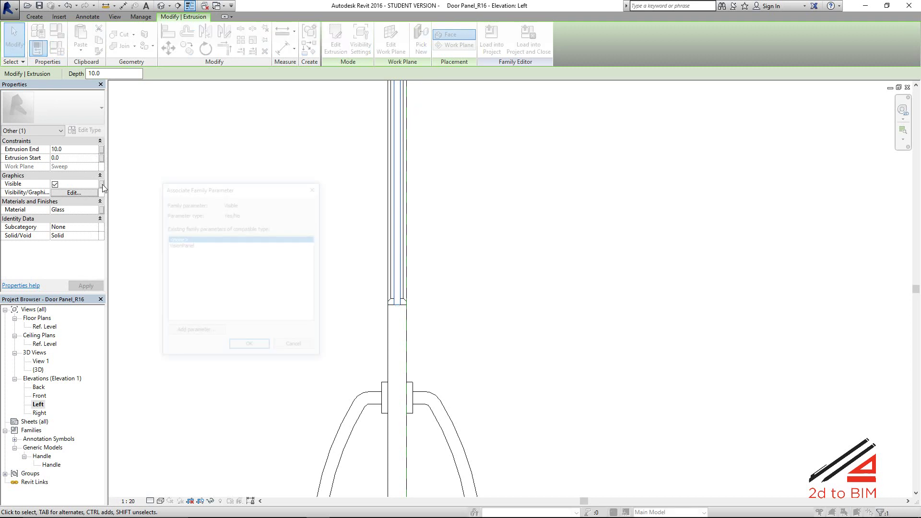
{"action": "left_click", "coordinate": [184, 245]}
{"action": "left_click", "coordinate": [263, 347]}
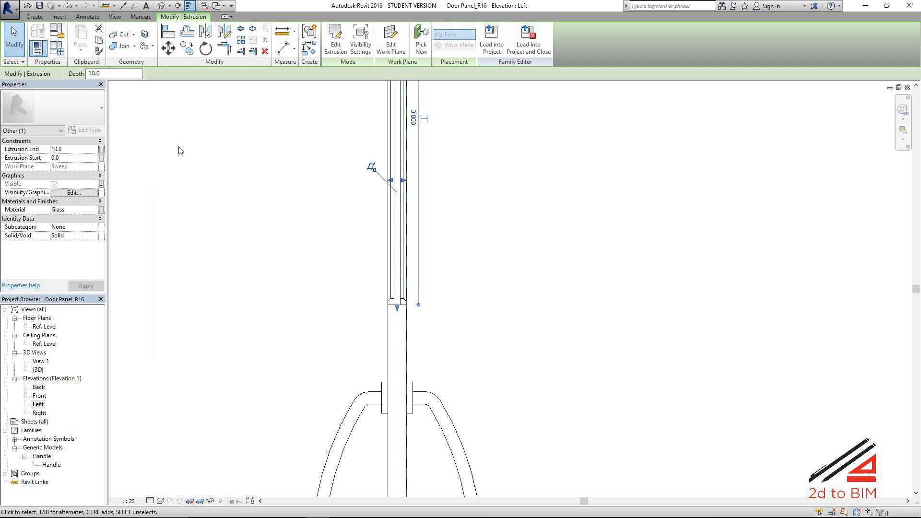
- Test the VisionPanel switch by turning it off in the family types, inspecting the door in 3D, and turning it back on
{"action": "key", "text": "ctrl+Tab"}
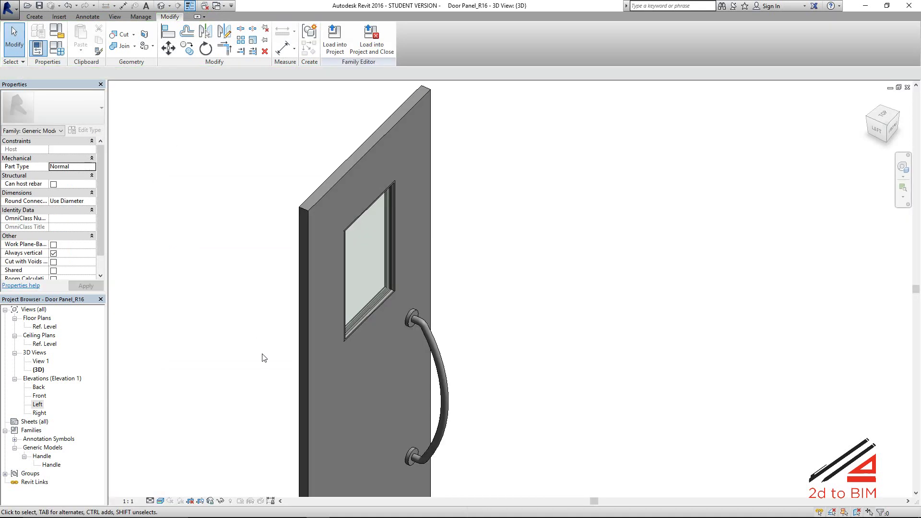
{"action": "mouse_move", "coordinate": [263, 358]}
{"action": "middle_mouse_down", "text": "shift"}
{"action": "mouse_move", "coordinate": [223, 349]}
{"action": "mouse_move", "coordinate": [255, 347]}
{"action": "middle_mouse_up", "text": "shift"}
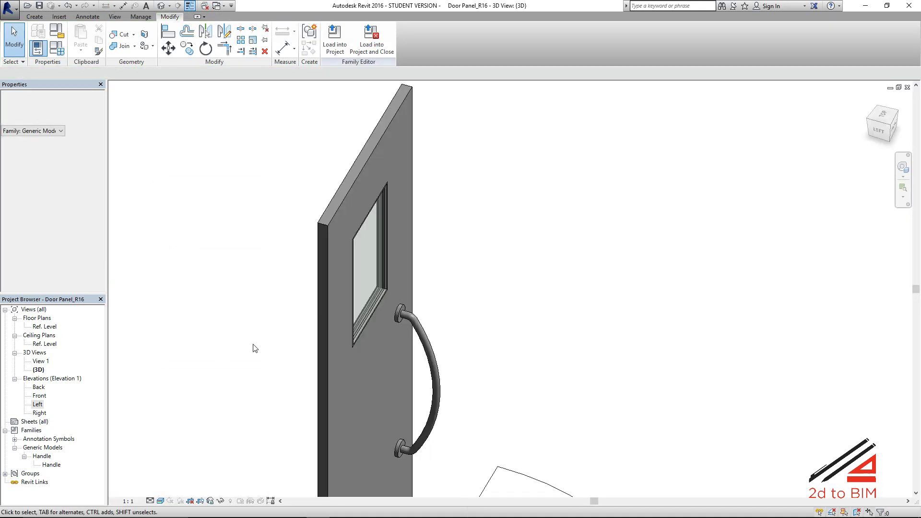
{"action": "left_click", "coordinate": [57, 48]}
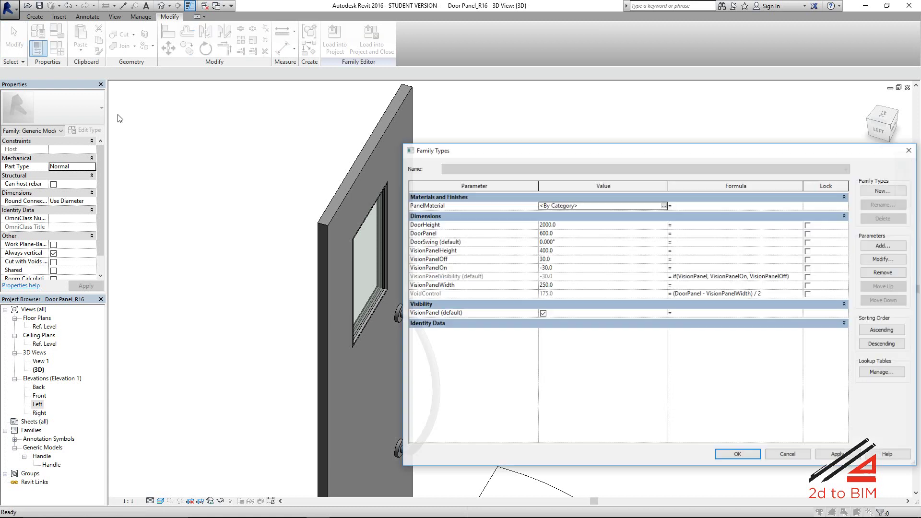
{"action": "left_click", "coordinate": [543, 313]}
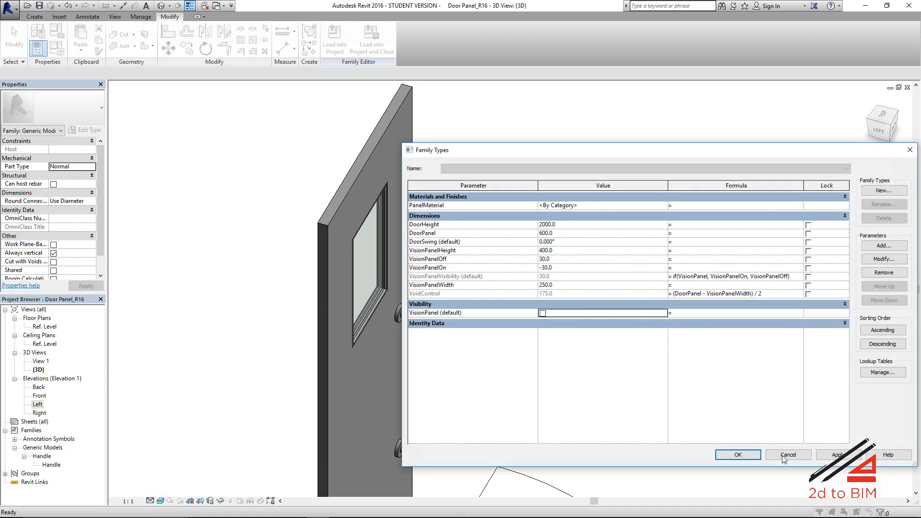
{"action": "left_click", "coordinate": [738, 455]}
{"action": "middle_click_drag", "start_coordinate": [562, 379], "coordinate": [497, 356], "text": "shift"}
{"action": "scroll", "coordinate": [497, 356], "scroll_direction": "up", "scroll_amount": 3}
{"action": "middle_click_drag", "start_coordinate": [693, 383], "coordinate": [474, 357], "text": "shift"}
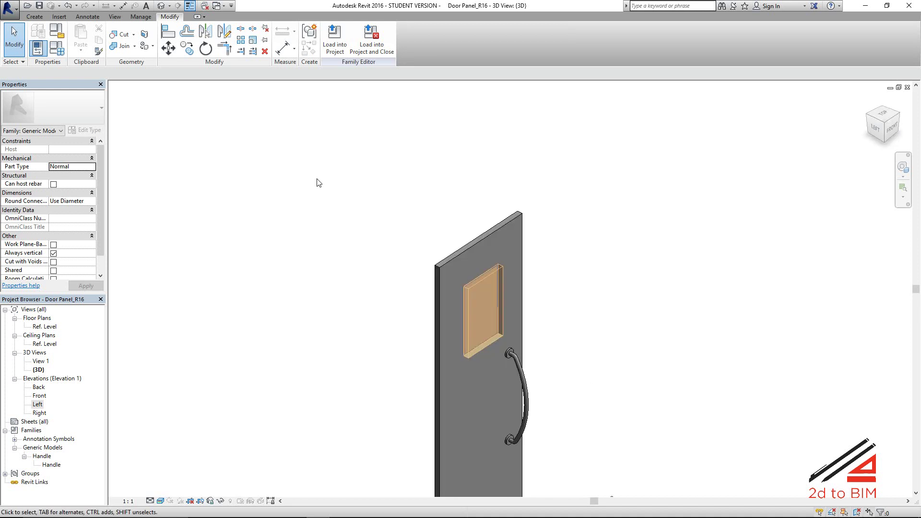
{"action": "left_click", "coordinate": [57, 48]}
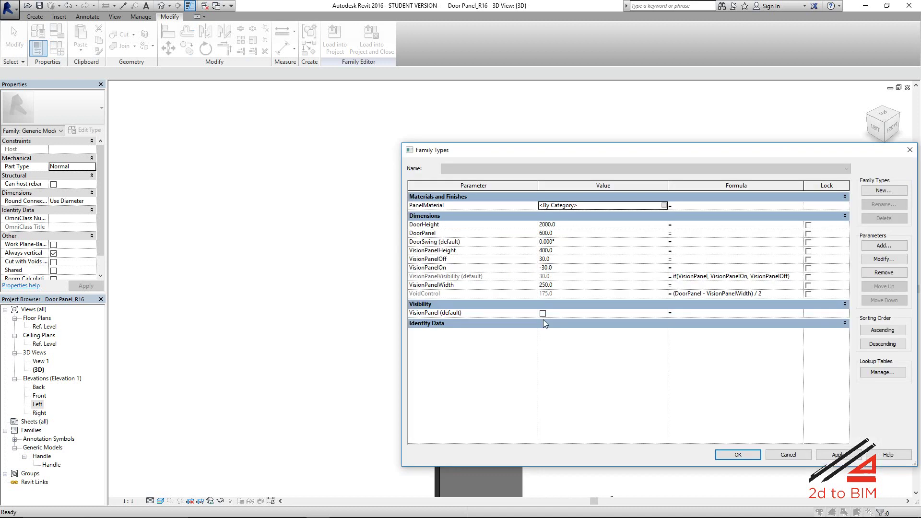
{"action": "left_click", "coordinate": [738, 455]}
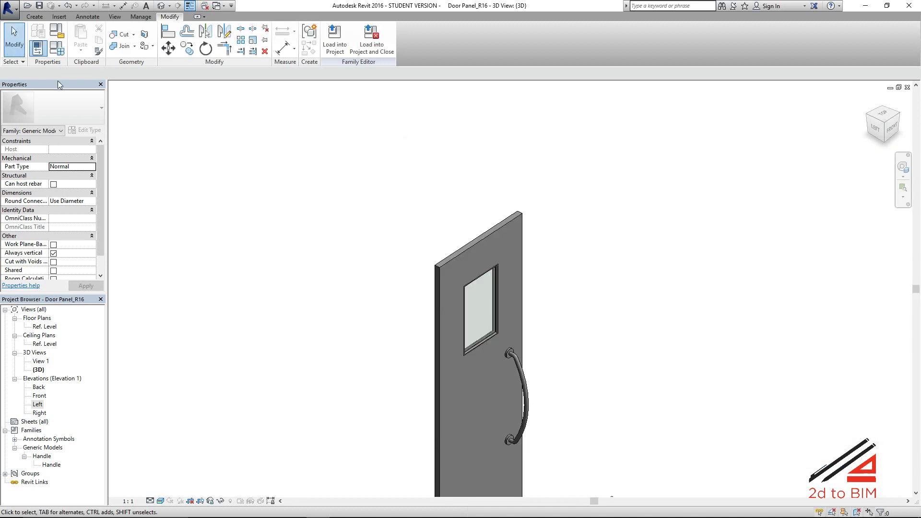
- Turn VisionPanel off once more to inspect the door's opposite face in 3D, and switch it on again
{"action": "left_click", "coordinate": [56, 48]}
{"action": "left_click", "coordinate": [542, 314]}
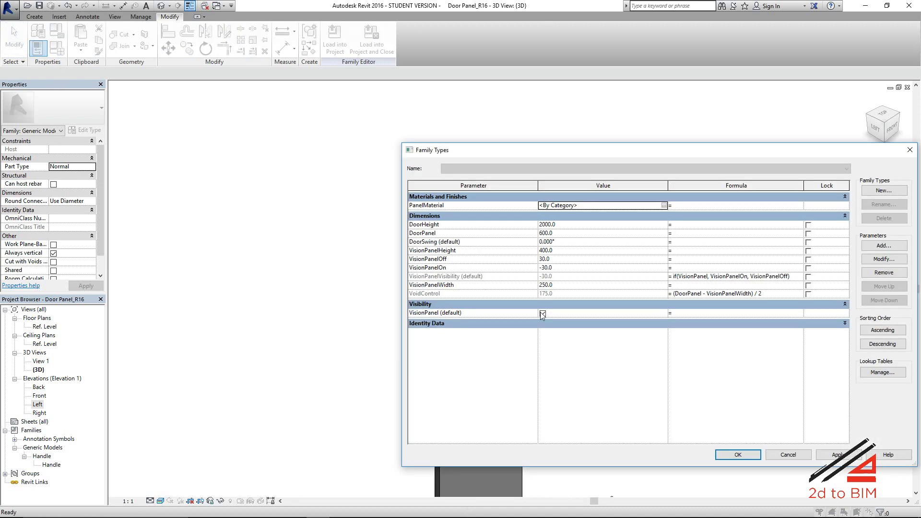
{"action": "left_click", "coordinate": [739, 454]}
{"action": "middle_click_drag", "start_coordinate": [531, 383], "coordinate": [537, 268], "text": "shift"}
{"action": "scroll", "coordinate": [542, 297], "scroll_direction": "down", "scroll_amount": 4}
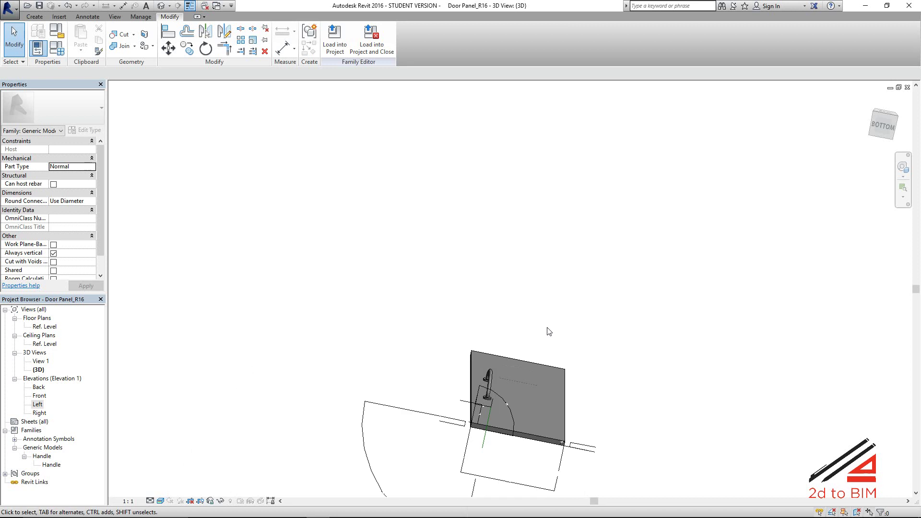
{"action": "middle_click_drag", "start_coordinate": [542, 416], "coordinate": [523, 290], "text": "shift"}
{"action": "scroll", "coordinate": [626, 261], "scroll_direction": "up", "scroll_amount": 3}
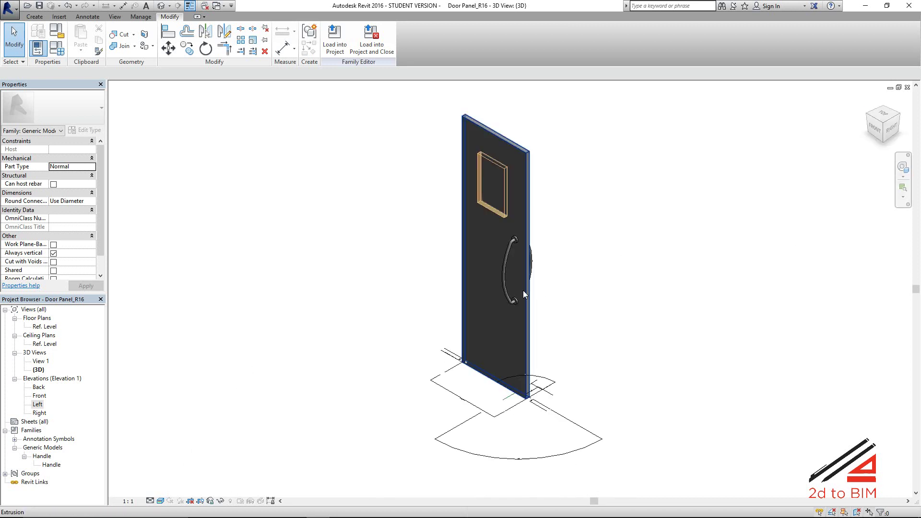
{"action": "scroll", "coordinate": [487, 183], "scroll_direction": "up", "scroll_amount": 3}
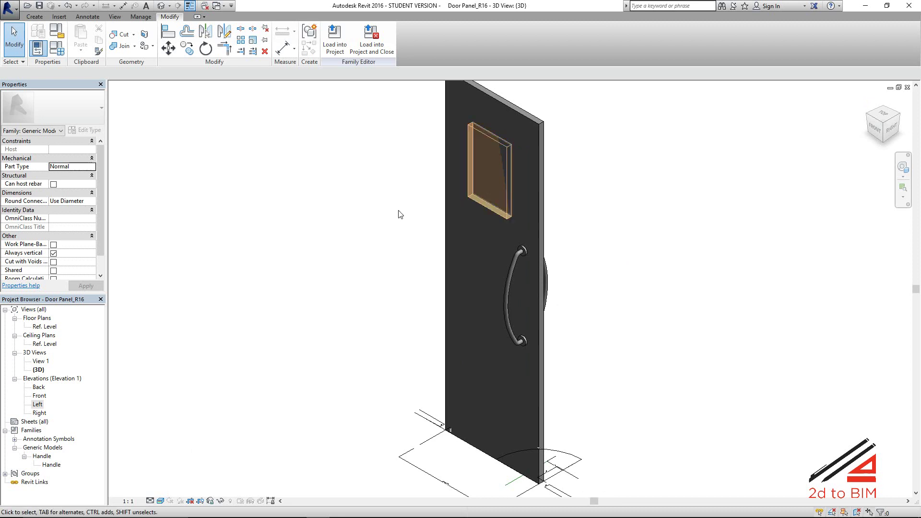
{"action": "left_click", "coordinate": [63, 56]}
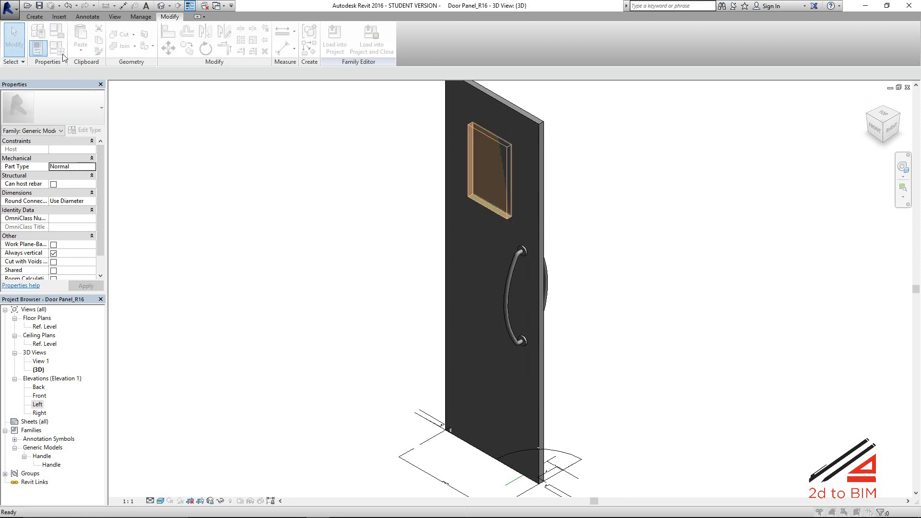
{"action": "left_click", "coordinate": [545, 315]}
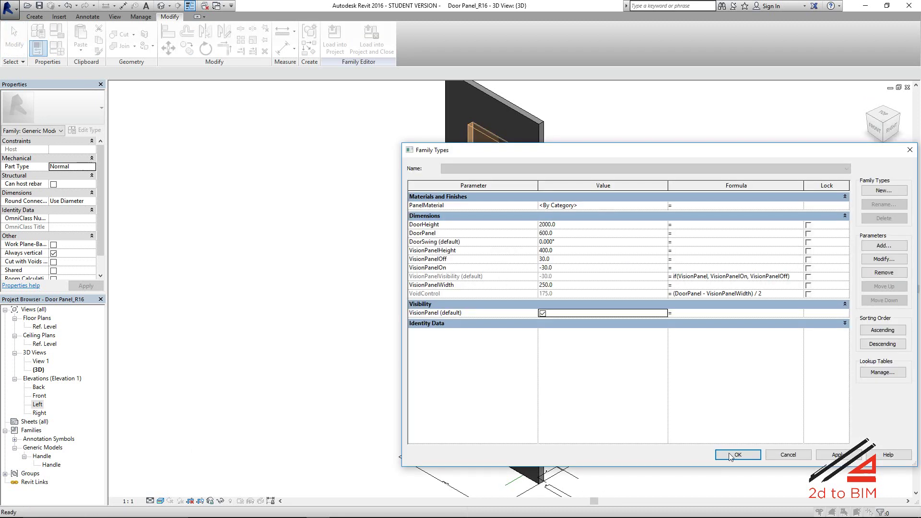
{"action": "key", "text": "Return"}
{"action": "middle_click_drag", "start_coordinate": [384, 361], "coordinate": [613, 391], "text": "shift"}
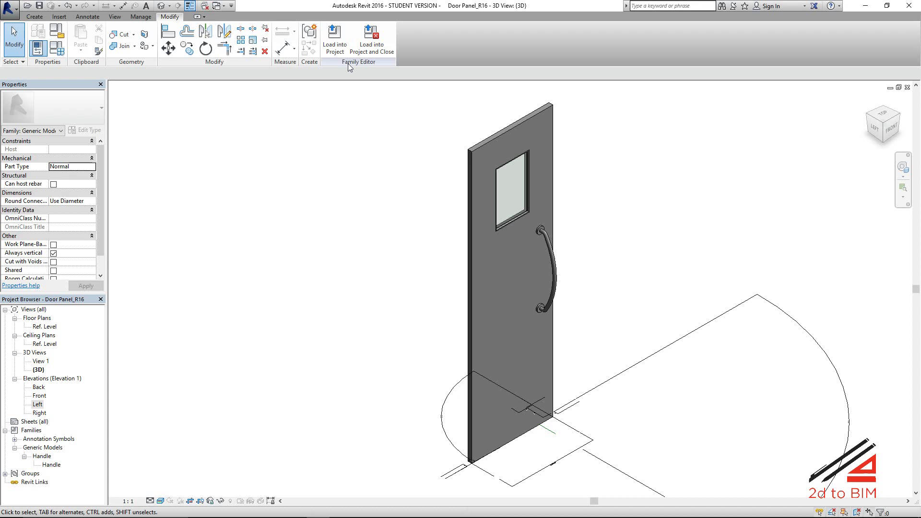
- Load Door Panel_R16 into Double Panel Door_R16, overwriting only the existing version, and view the double door in 3D
{"action": "left_click", "coordinate": [339, 46]}
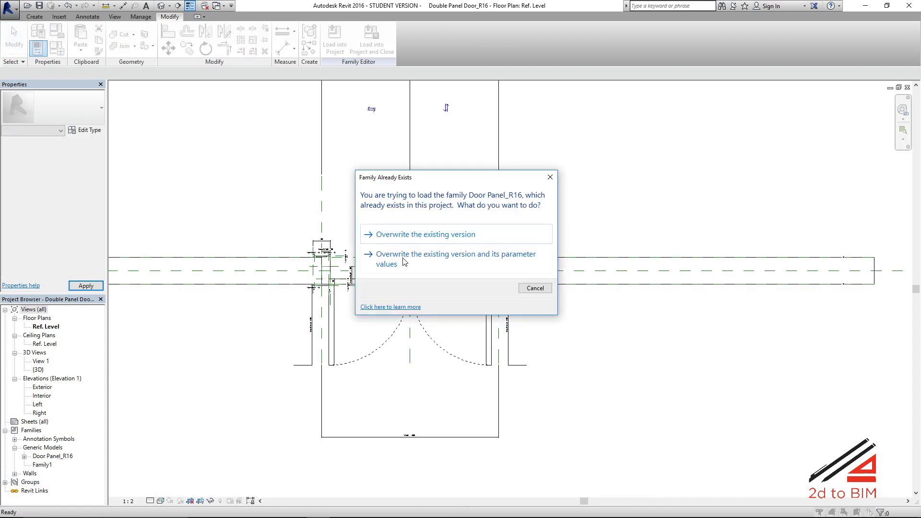
{"action": "left_click", "coordinate": [398, 239]}
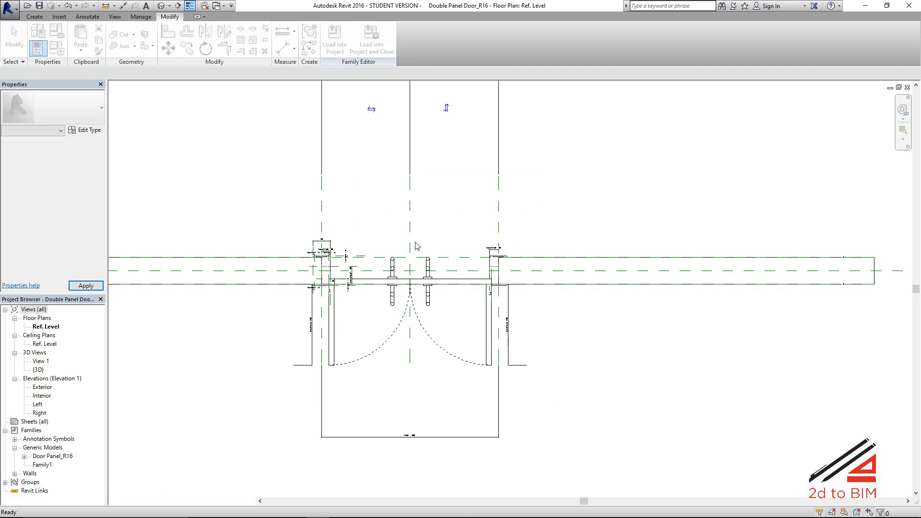
{"action": "left_click", "coordinate": [162, 5]}
{"action": "scroll", "coordinate": [500, 345], "scroll_direction": "up", "scroll_amount": 3}
{"action": "middle_click_drag", "start_coordinate": [499, 345], "coordinate": [445, 270], "text": "shift"}
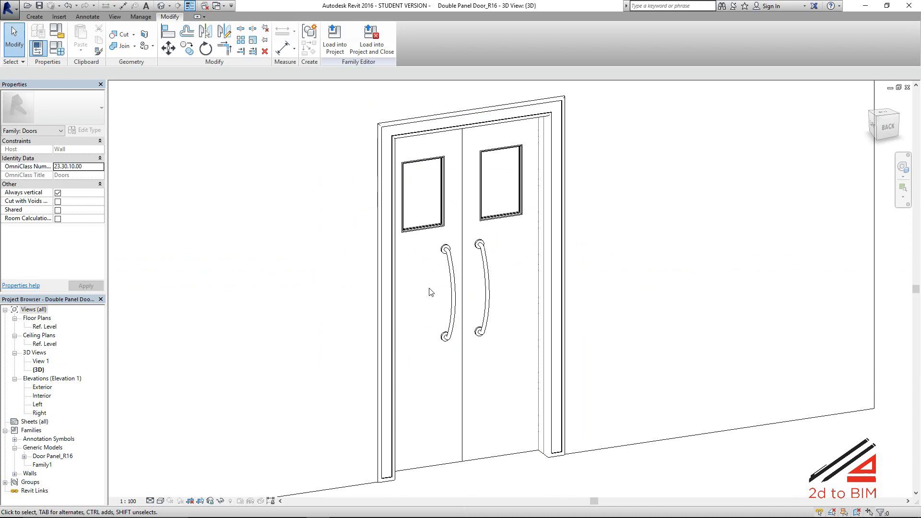
- Turn off the VisionPanel option for the right-hand door leaf
{"action": "left_click", "coordinate": [499, 297]}
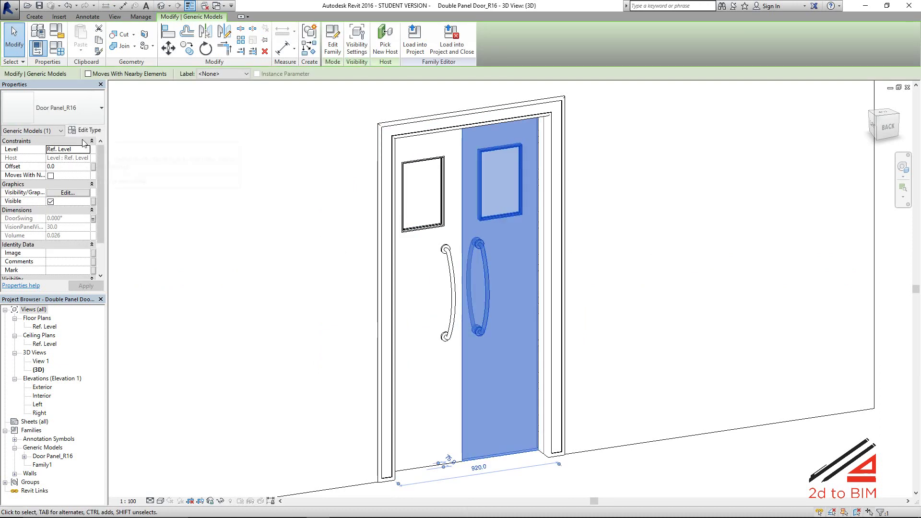
{"action": "scroll", "coordinate": [72, 192], "scroll_direction": "down", "scroll_amount": 2}
{"action": "left_click", "coordinate": [51, 245]}
{"action": "left_click", "coordinate": [271, 323]}
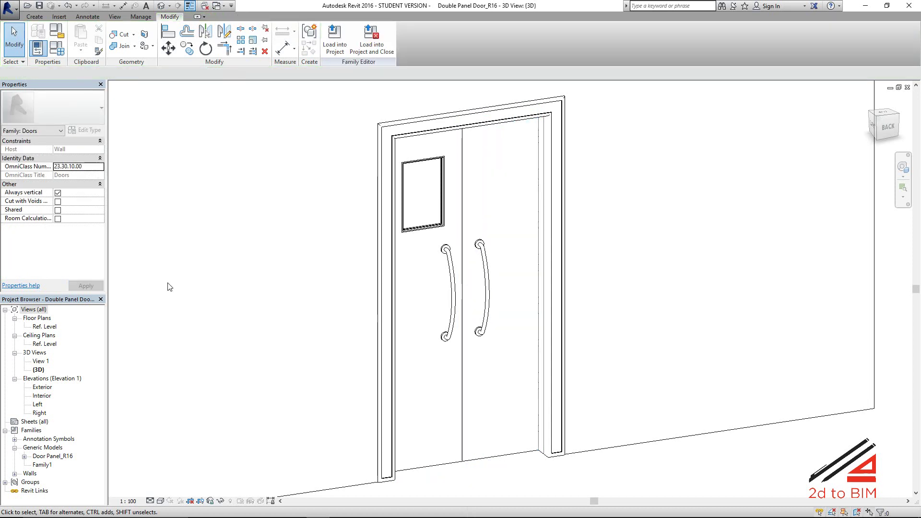
- Turn off the VisionPanel option for the left-hand door leaf as well
{"action": "left_click", "coordinate": [438, 468]}
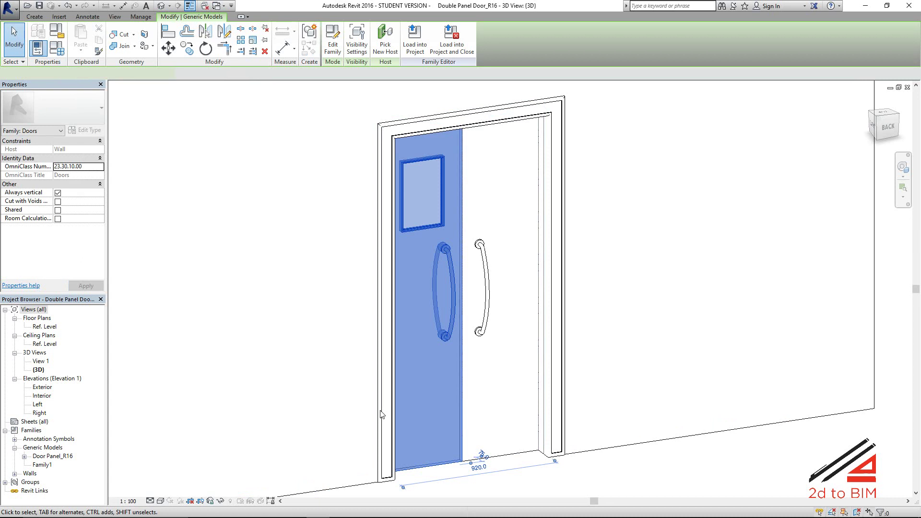
{"action": "left_click_drag", "start_coordinate": [102, 235], "coordinate": [102, 262]}
{"action": "left_click", "coordinate": [51, 245]}
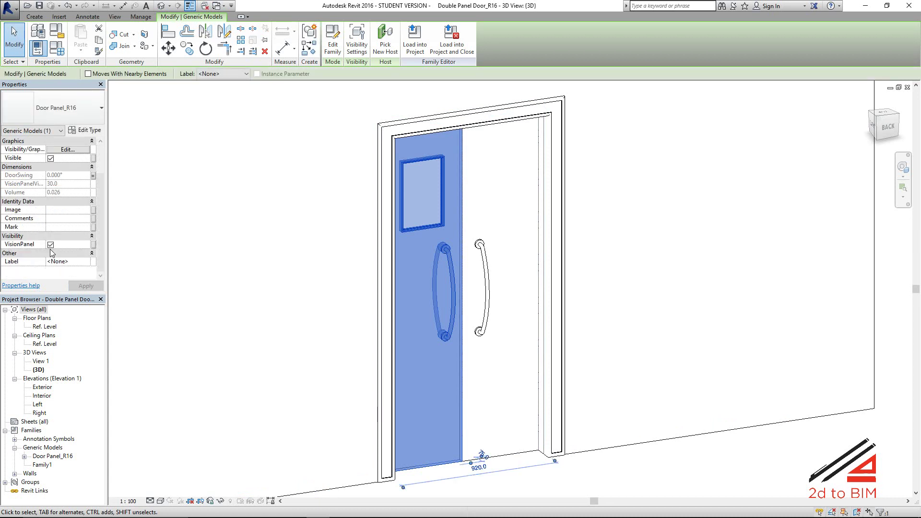
{"action": "left_click", "coordinate": [562, 491]}
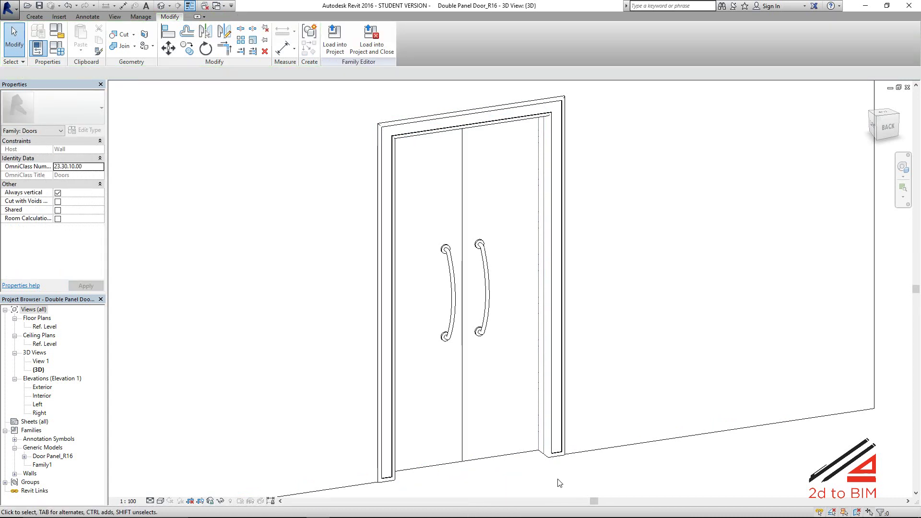
- Select both Door Panel_R16 leaves together and turn their VisionPanel option on
{"action": "scroll", "coordinate": [325, 360], "scroll_direction": "down", "scroll_amount": 2}
{"action": "middle_click_drag", "start_coordinate": [325, 359], "coordinate": [336, 323]}
{"action": "scroll", "coordinate": [331, 312], "scroll_direction": "up", "scroll_amount": 3}
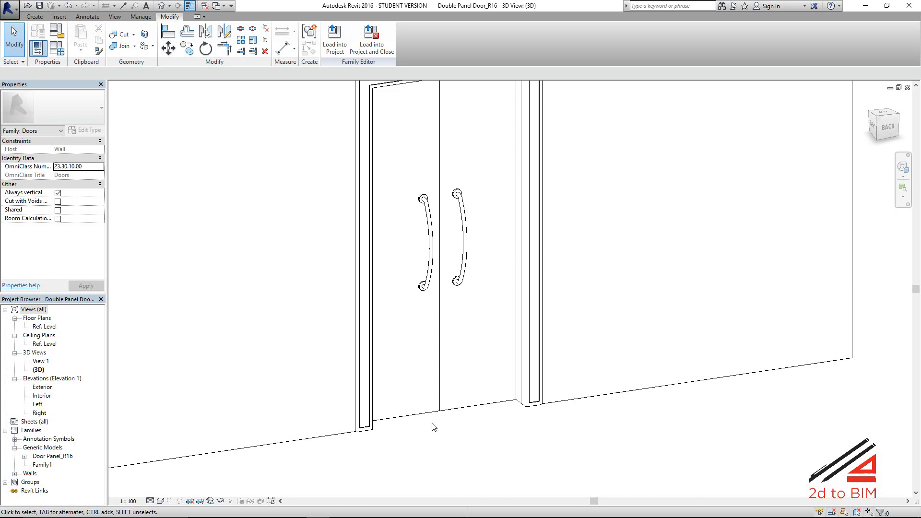
{"action": "left_click", "coordinate": [427, 415]}
{"action": "left_click", "coordinate": [458, 411]}
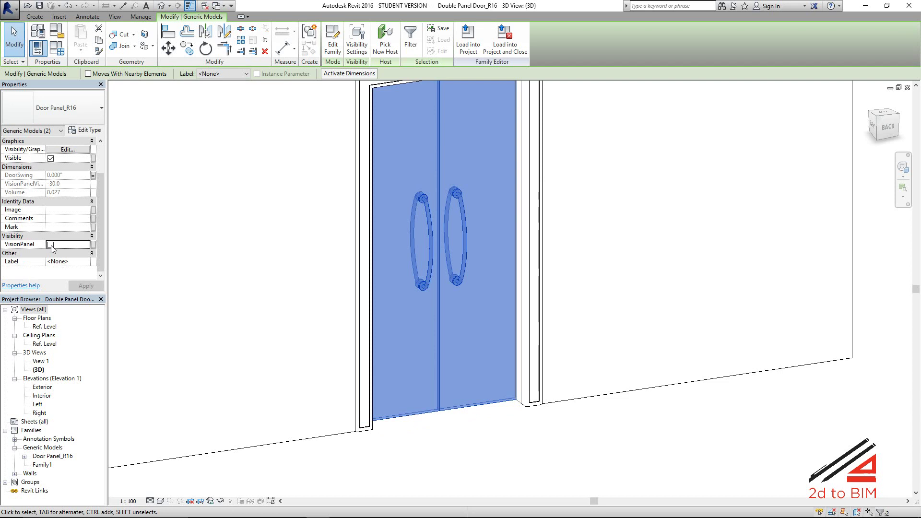
{"action": "left_click", "coordinate": [50, 245]}
{"action": "left_click", "coordinate": [430, 473]}
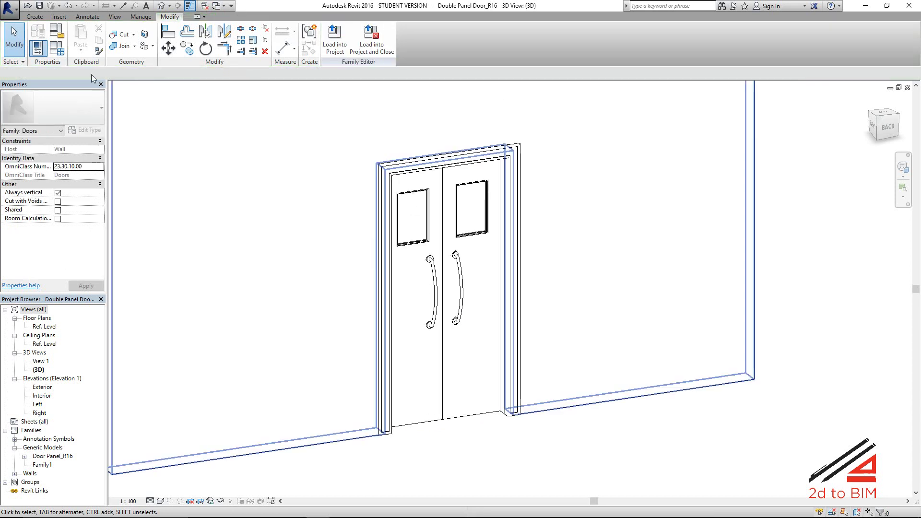
- Add an instance family parameter named VisionPanel to the double door, of type Yes/No and grouped under Visibility
{"action": "left_click", "coordinate": [64, 51]}
{"action": "left_click_drag", "start_coordinate": [618, 151], "coordinate": [353, 118]}
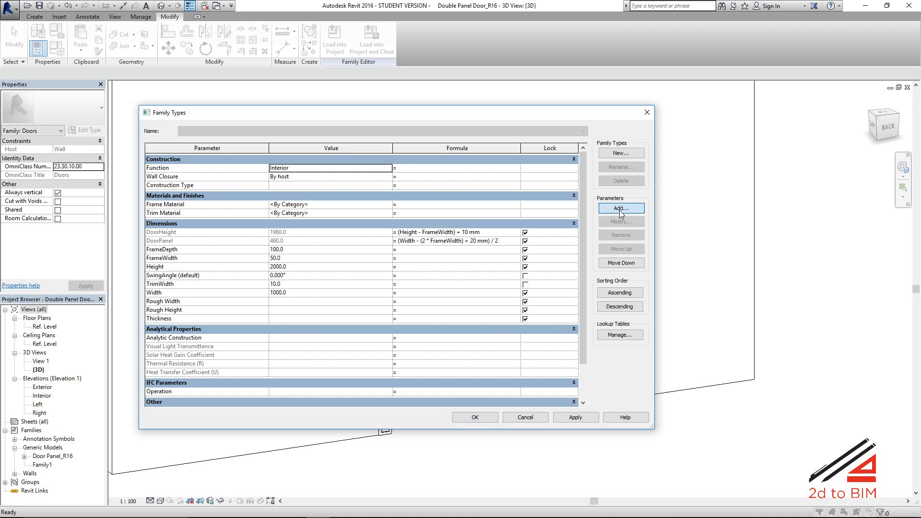
{"action": "left_click", "coordinate": [620, 210]}
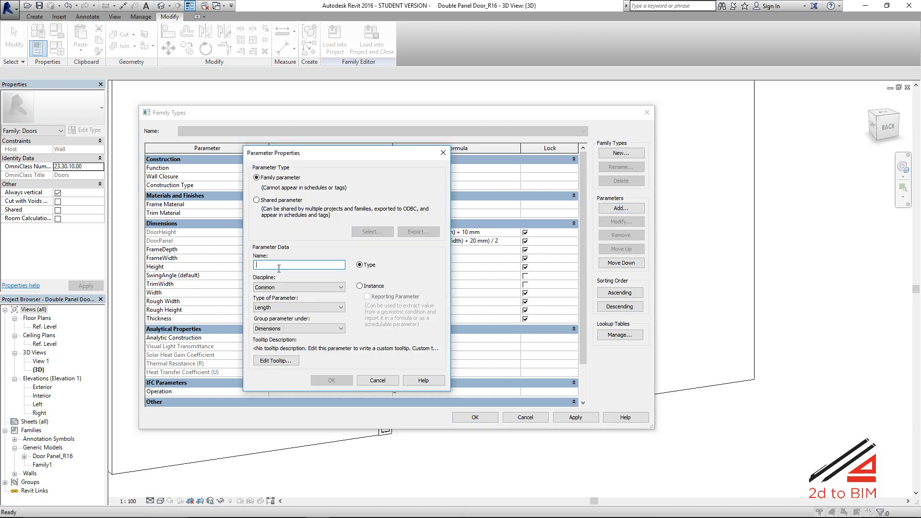
{"action": "type", "text": "Visio"}
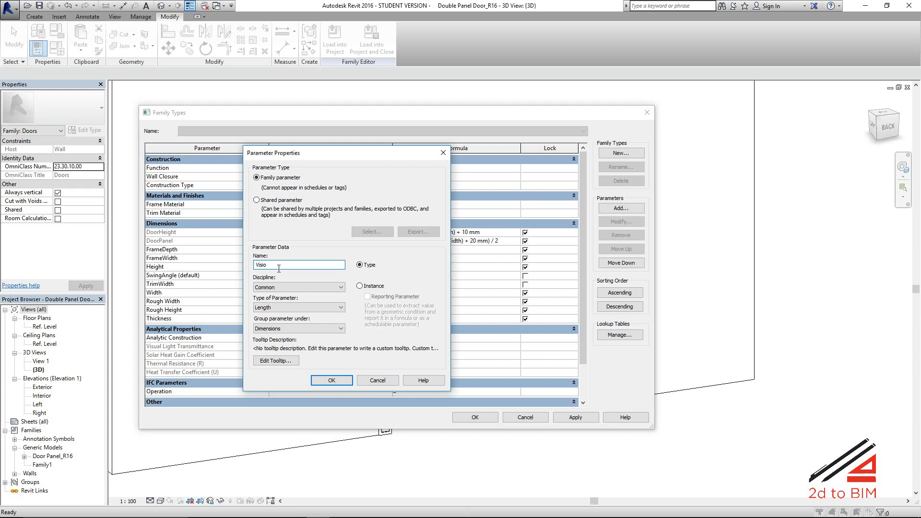
{"action": "type", "text": "nPanel"}
{"action": "left_click", "coordinate": [360, 287]}
{"action": "left_click", "coordinate": [303, 308]}
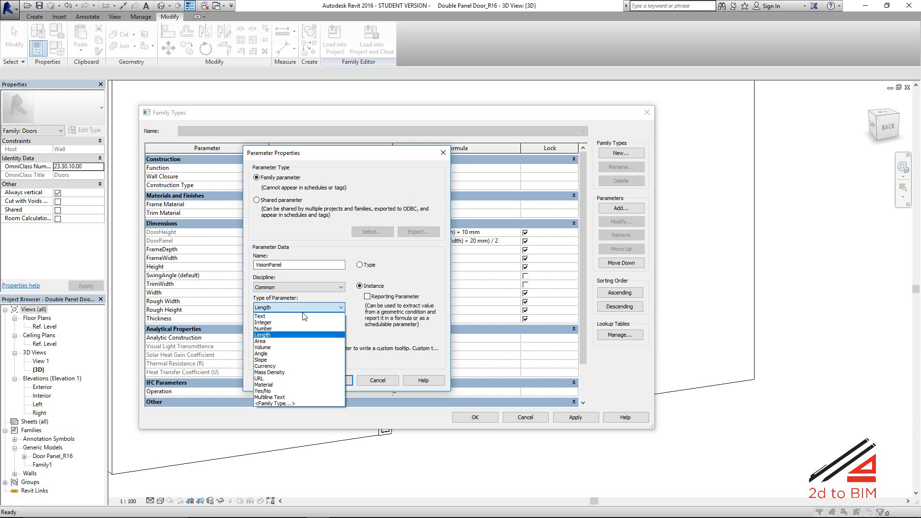
{"action": "left_click", "coordinate": [279, 392]}
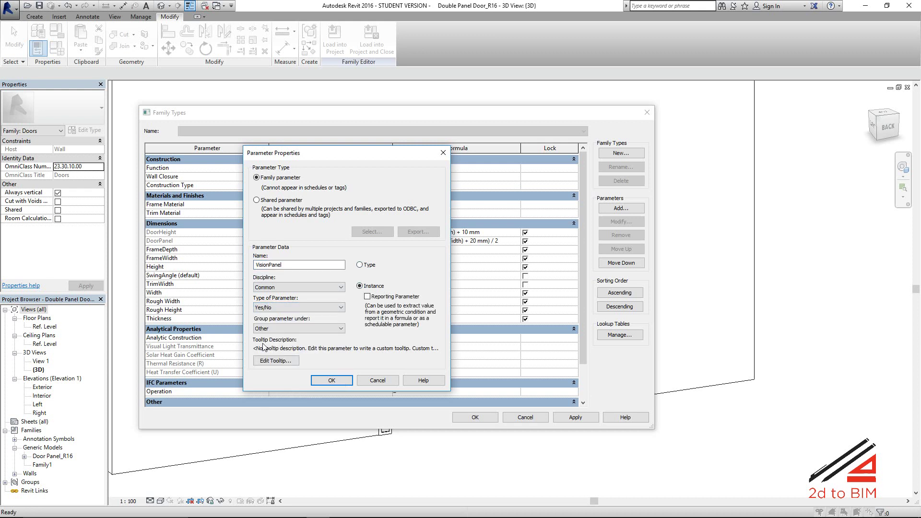
{"action": "left_click", "coordinate": [291, 330]}
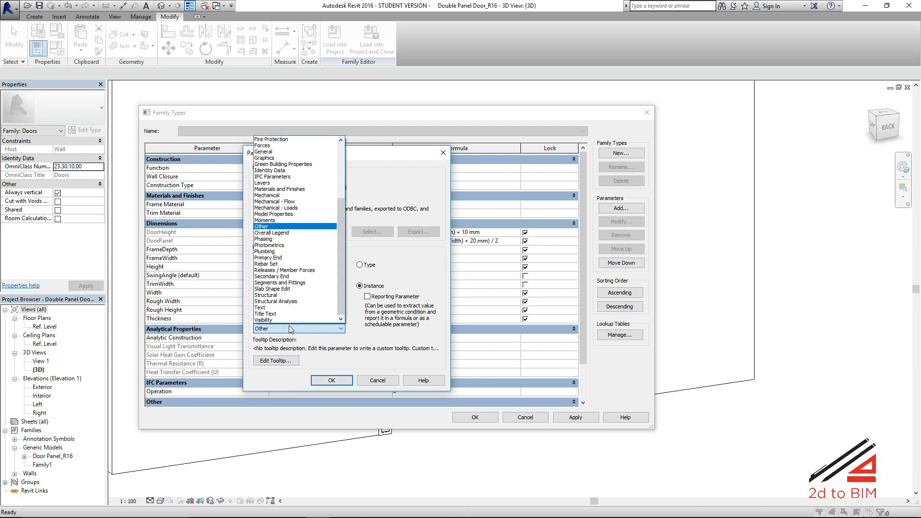
{"action": "left_click", "coordinate": [279, 320]}
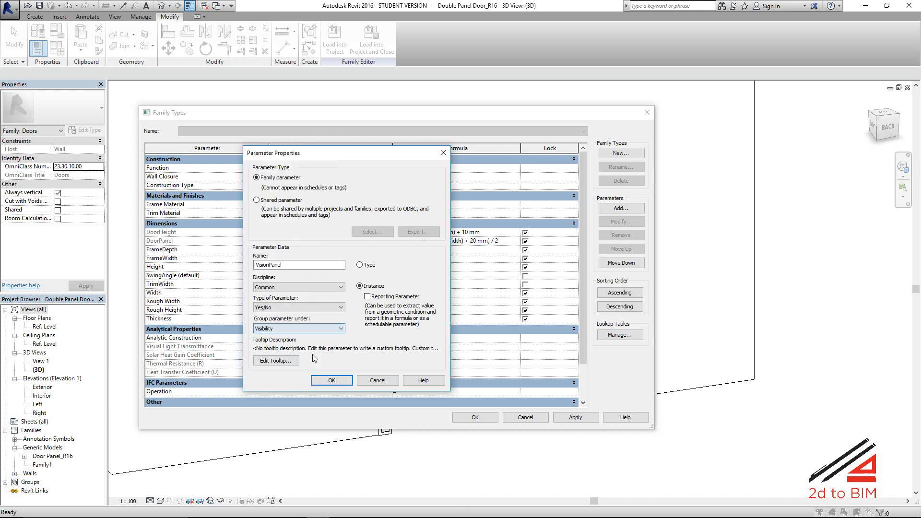
{"action": "left_click", "coordinate": [332, 381]}
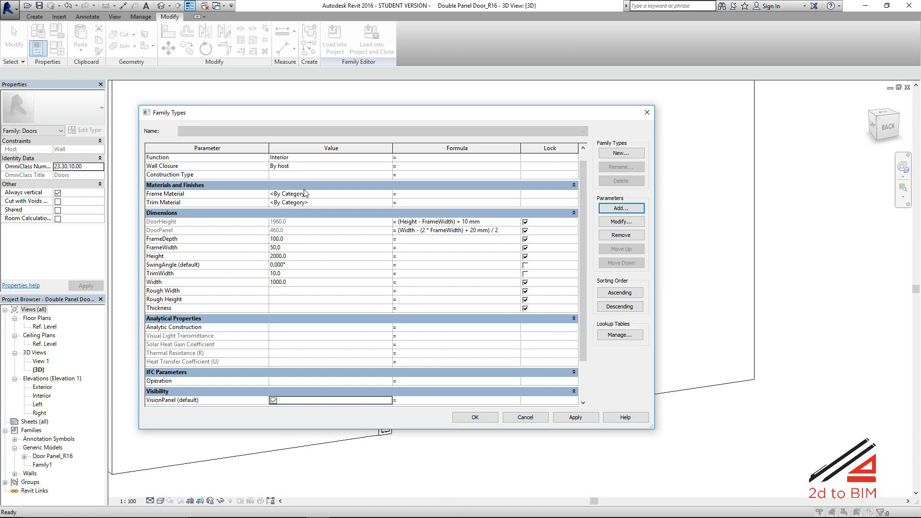
{"action": "left_click_drag", "start_coordinate": [435, 117], "coordinate": [427, 90]}
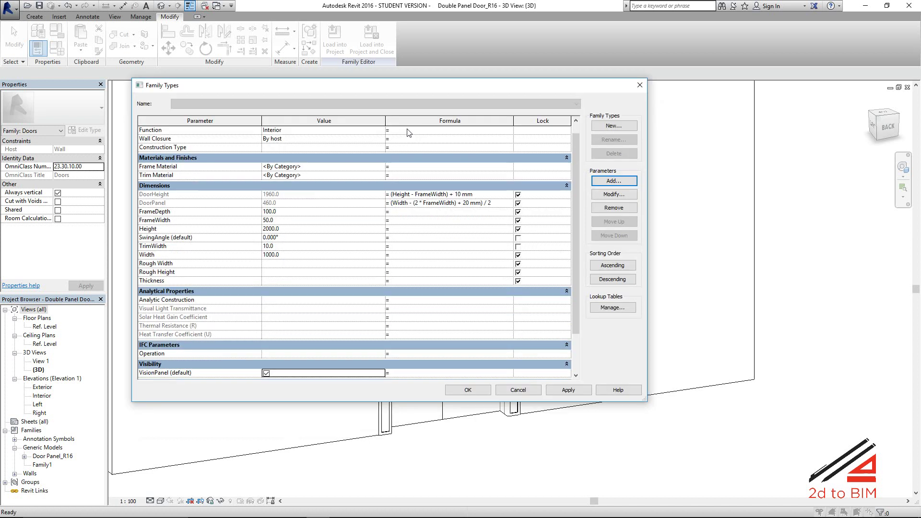
{"action": "left_click", "coordinate": [468, 390]}
- Associate the left-hand door leaf's VisionPanel option with the double door's VisionPanel family parameter
{"action": "scroll", "coordinate": [329, 372], "scroll_direction": "down", "scroll_amount": 2}
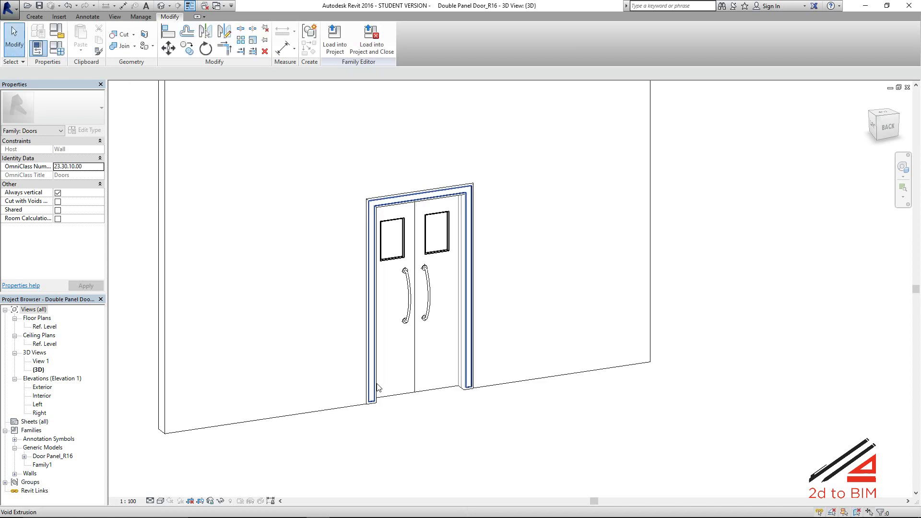
{"action": "left_click", "coordinate": [346, 354]}
{"action": "left_click", "coordinate": [414, 424]}
{"action": "scroll", "coordinate": [329, 352], "scroll_direction": "up", "scroll_amount": 2}
{"action": "middle_click_drag", "start_coordinate": [330, 352], "coordinate": [354, 406]}
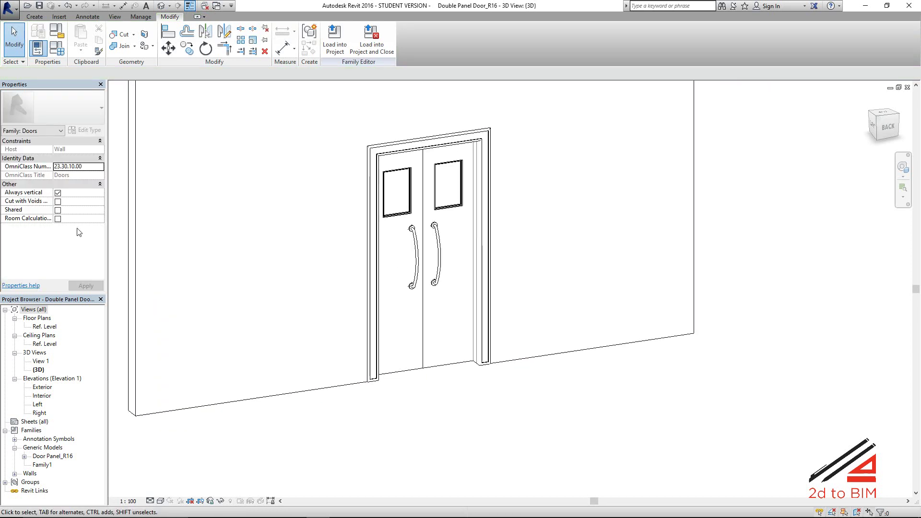
{"action": "left_click", "coordinate": [402, 370]}
{"action": "scroll", "coordinate": [72, 269], "scroll_direction": "down", "scroll_amount": 2}
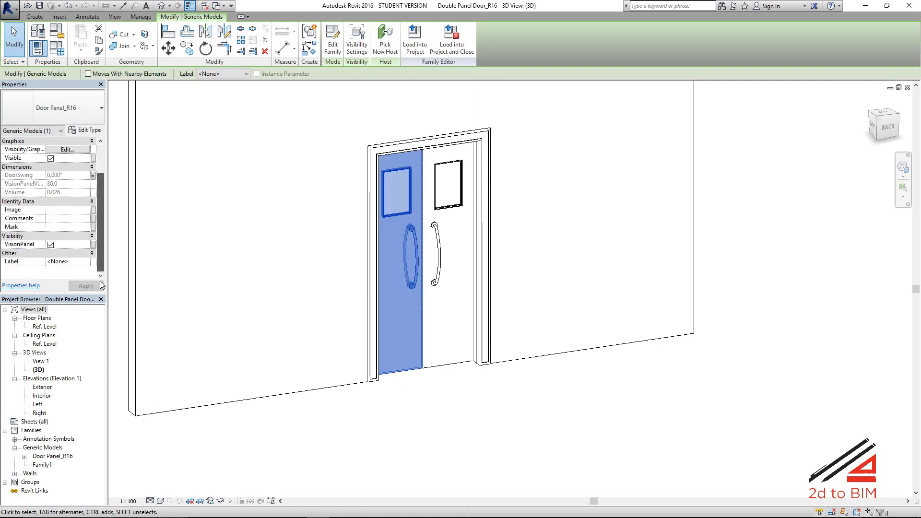
{"action": "left_click", "coordinate": [93, 245]}
{"action": "left_click", "coordinate": [178, 258]}
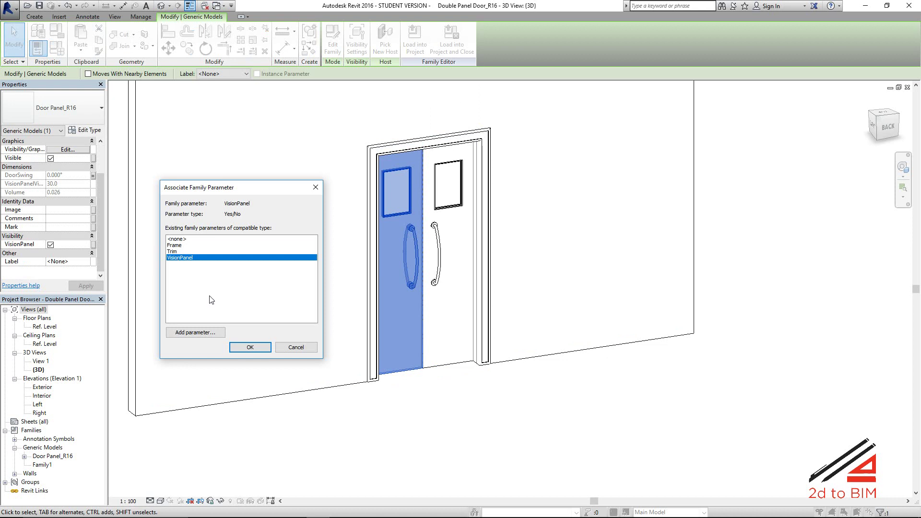
{"action": "left_click", "coordinate": [249, 347]}
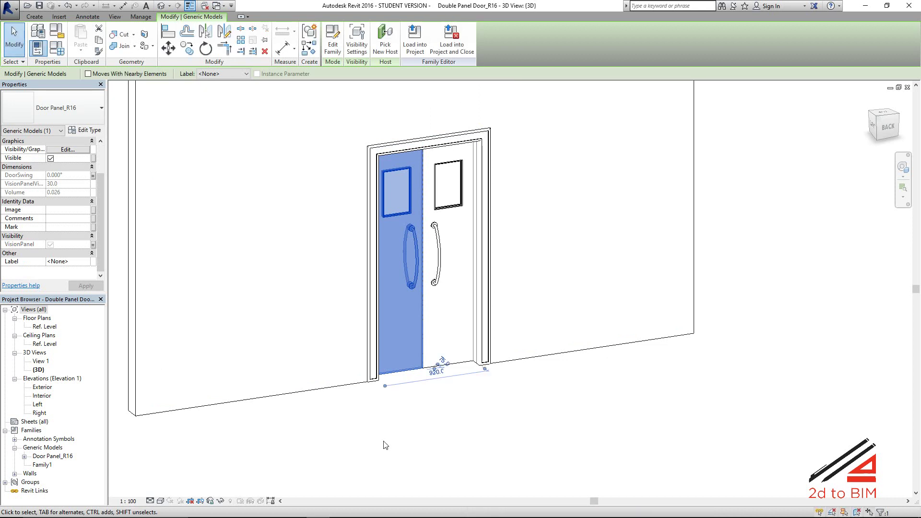
- Associate the right-hand door leaf's VisionPanel option with the same VisionPanel family parameter
{"action": "left_click", "coordinate": [381, 442]}
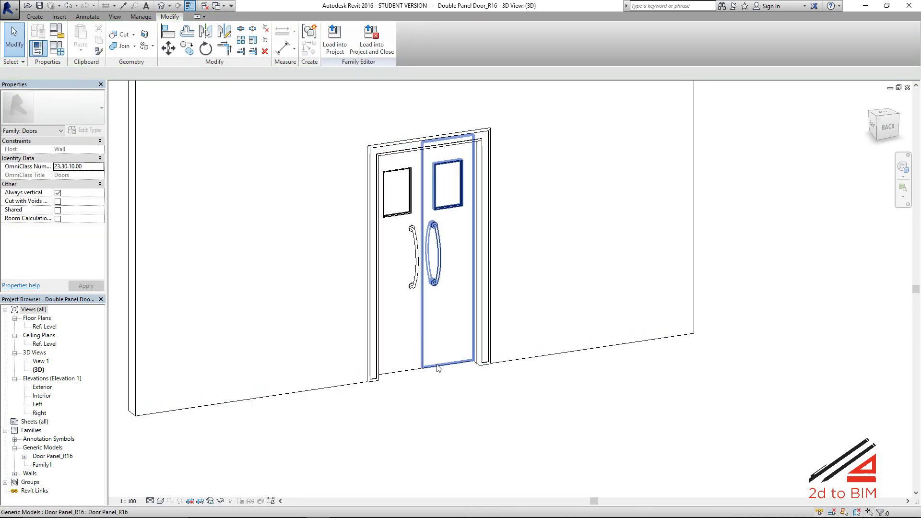
{"action": "left_click", "coordinate": [439, 366]}
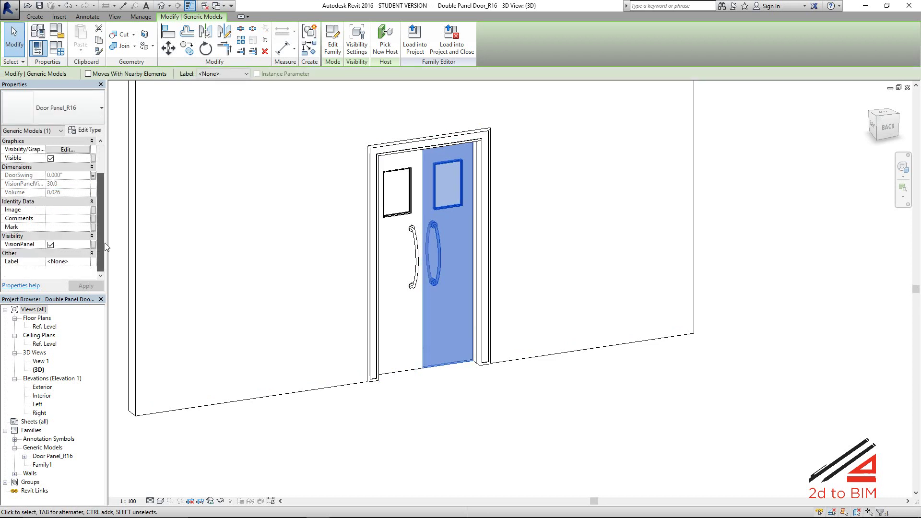
{"action": "left_click", "coordinate": [93, 247]}
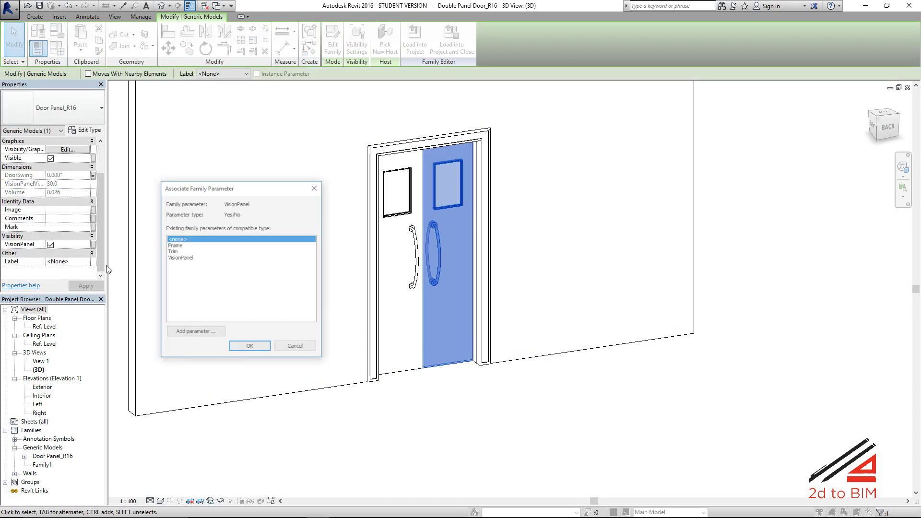
{"action": "left_click", "coordinate": [192, 258]}
{"action": "left_click", "coordinate": [250, 347]}
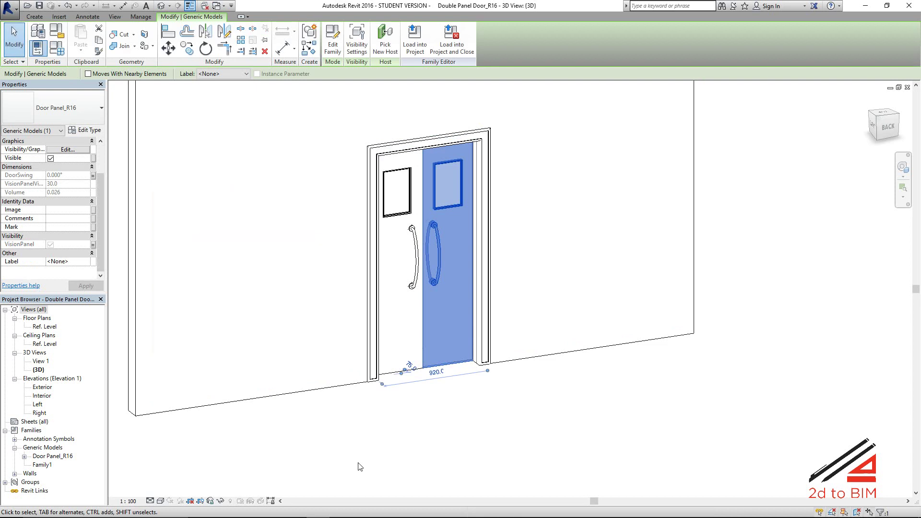
{"action": "key", "text": "Escape"}
- Turn off the double door's VisionPanel parameter in the family types to test both leaves
{"action": "left_click", "coordinate": [56, 53]}
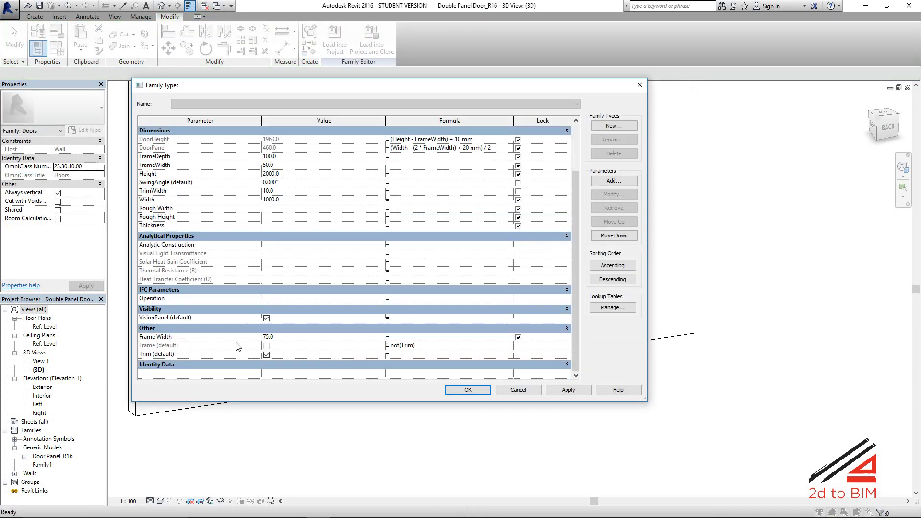
{"action": "left_click", "coordinate": [267, 319]}
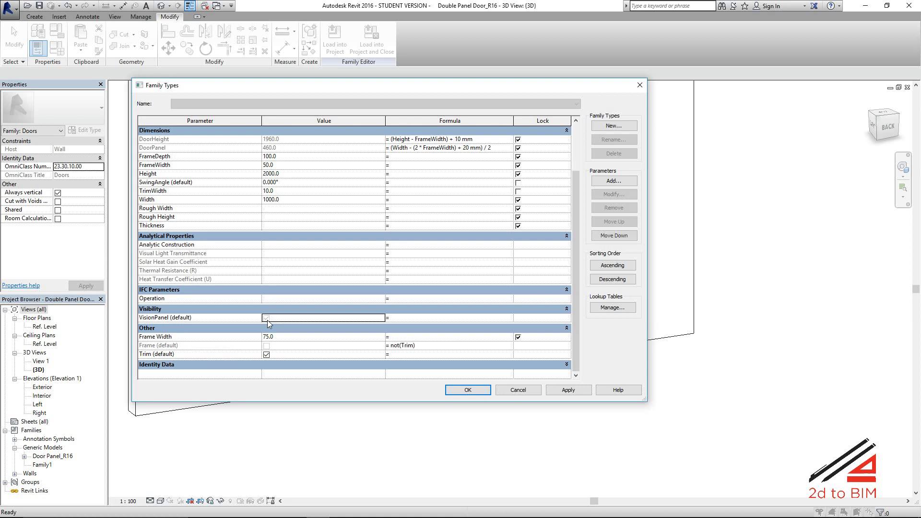
{"action": "left_click", "coordinate": [460, 395]}
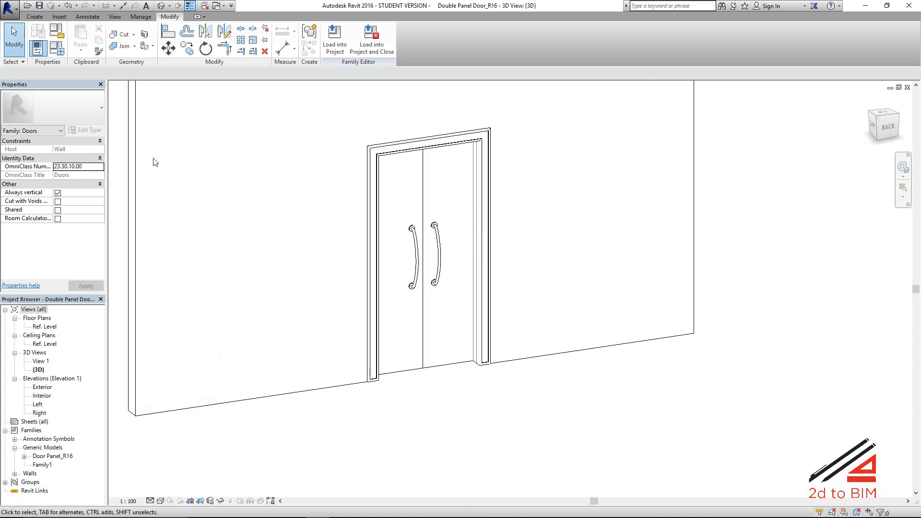
- Turn the double door's VisionPanel parameter back on in the family types
{"action": "left_click", "coordinate": [60, 49]}
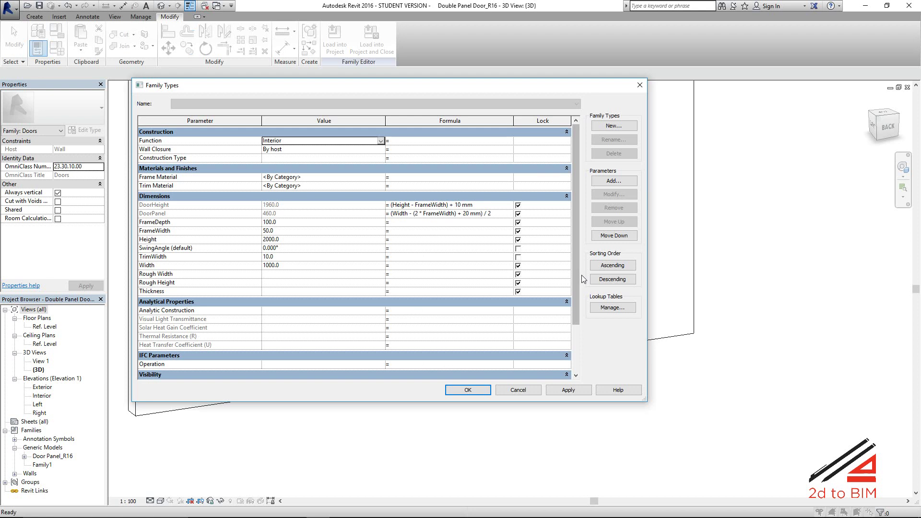
{"action": "scroll", "coordinate": [432, 297], "scroll_direction": "down", "scroll_amount": 3}
{"action": "left_click", "coordinate": [267, 319]}
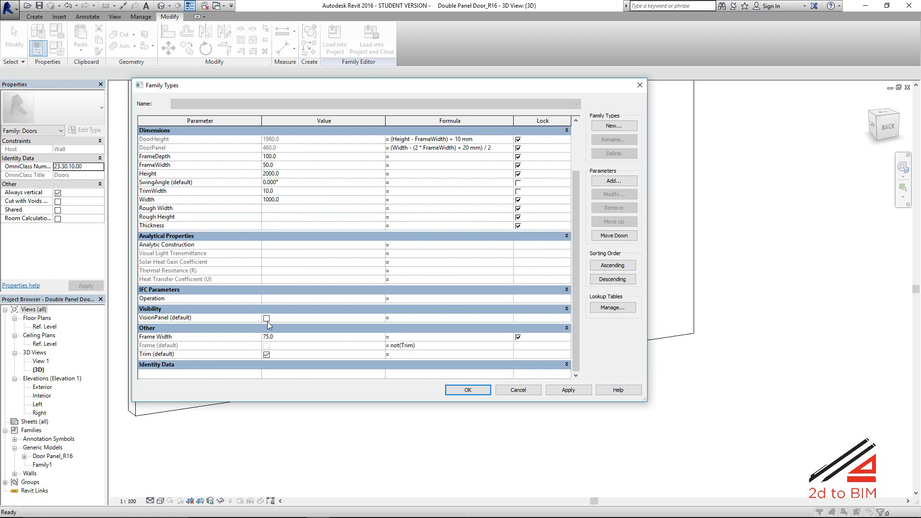
{"action": "left_click", "coordinate": [468, 389]}
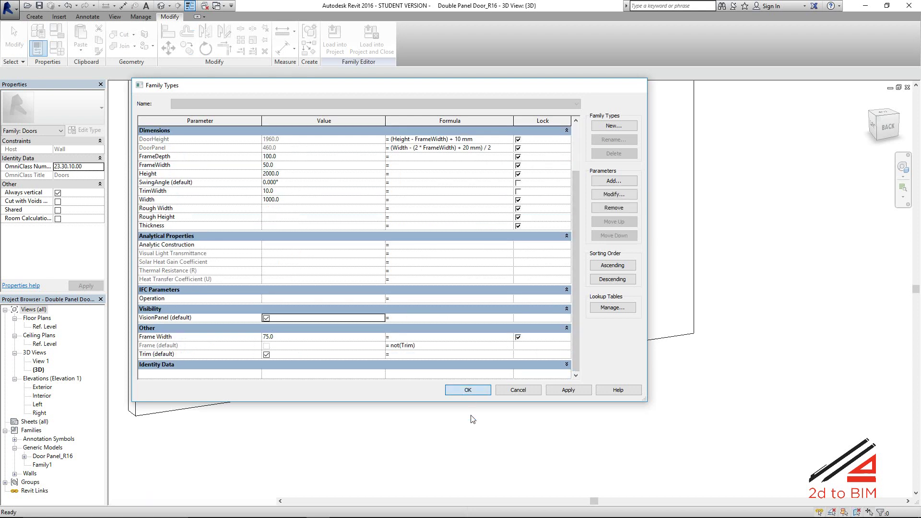
- Display the 3D view in the Realistic visual style and inspect the glass vision panels up close
{"action": "scroll", "coordinate": [475, 414], "scroll_direction": "down", "scroll_amount": 2}
{"action": "scroll", "coordinate": [463, 398], "scroll_direction": "up", "scroll_amount": 3}
{"action": "middle_click_drag", "start_coordinate": [518, 346], "coordinate": [452, 389]}
{"action": "scroll", "coordinate": [456, 374], "scroll_direction": "down", "scroll_amount": 2}
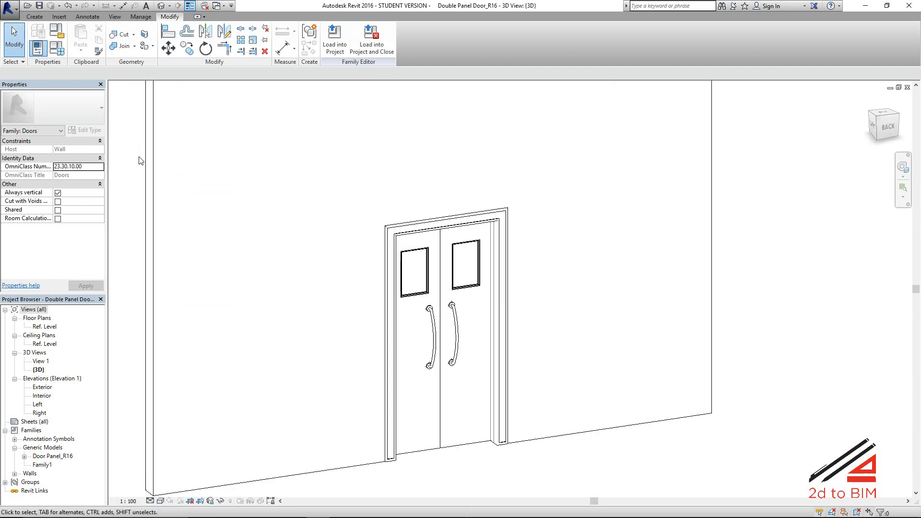
{"action": "middle_click_drag", "start_coordinate": [556, 243], "coordinate": [520, 257]}
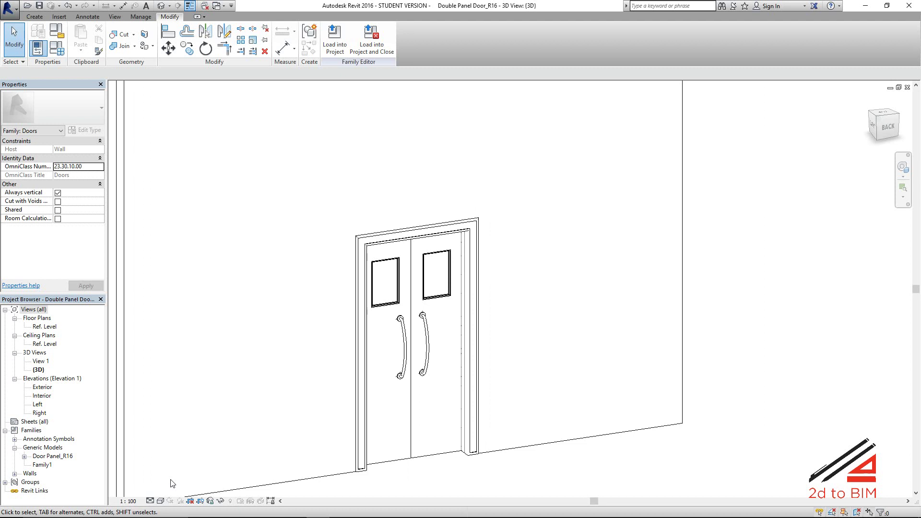
{"action": "left_click", "coordinate": [160, 501]}
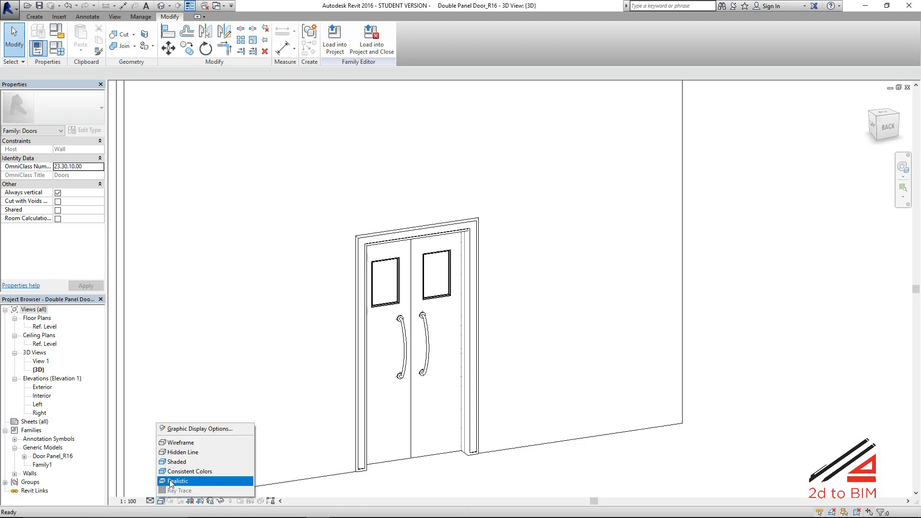
{"action": "left_click", "coordinate": [178, 481]}
{"action": "scroll", "coordinate": [414, 312], "scroll_direction": "up", "scroll_amount": 4}
{"action": "scroll", "coordinate": [405, 247], "scroll_direction": "down", "scroll_amount": 2}
{"action": "scroll", "coordinate": [471, 184], "scroll_direction": "up", "scroll_amount": 3}
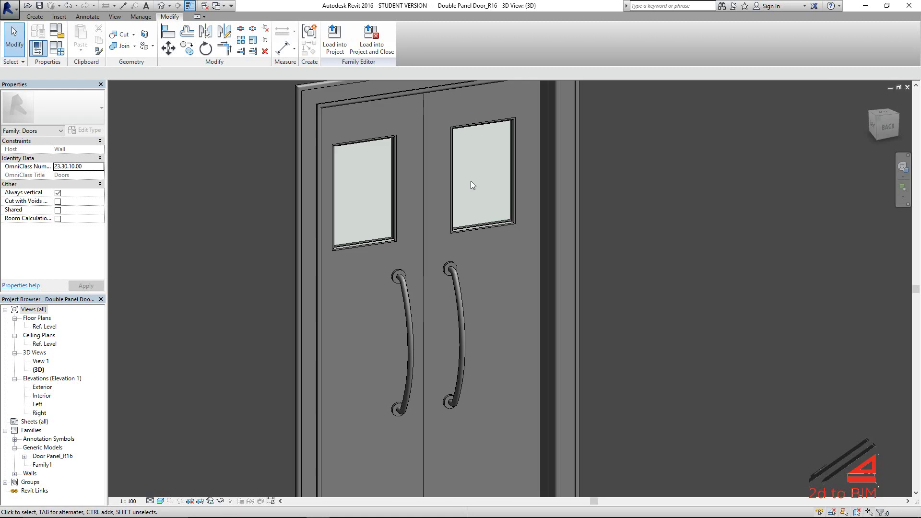
{"action": "scroll", "coordinate": [463, 196], "scroll_direction": "down", "scroll_amount": 3}
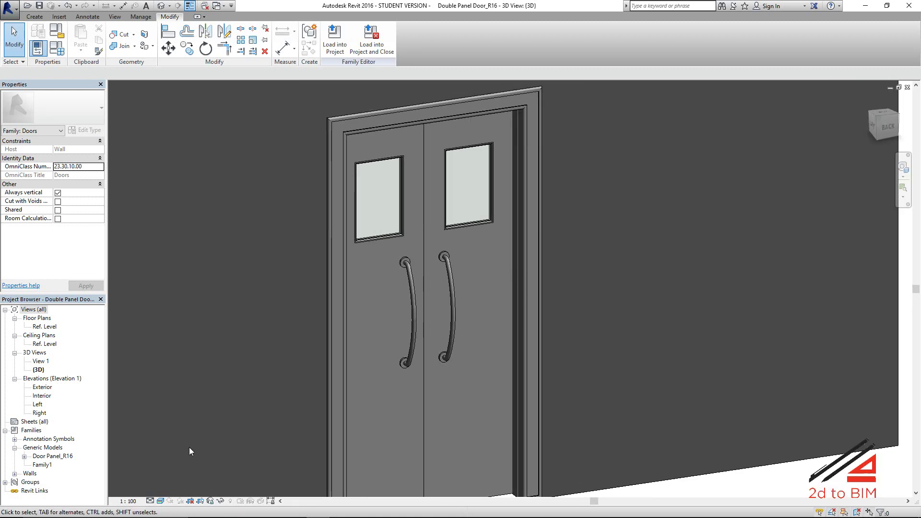
- Switch the 3D view to the Shaded visual style and view the whole door and wall
{"action": "left_click", "coordinate": [162, 501]}
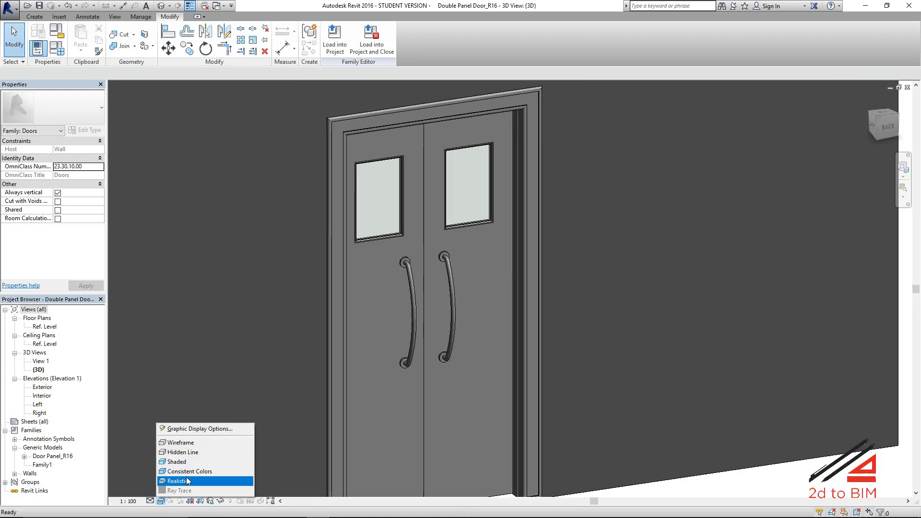
{"action": "left_click", "coordinate": [187, 462]}
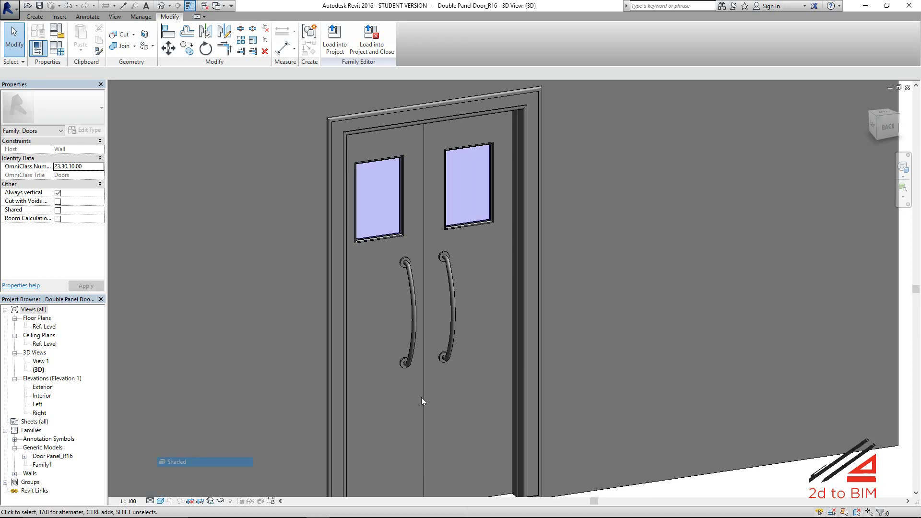
{"action": "scroll", "coordinate": [421, 397], "scroll_direction": "down", "scroll_amount": 3}
{"action": "scroll", "coordinate": [407, 292], "scroll_direction": "down", "scroll_amount": 2}
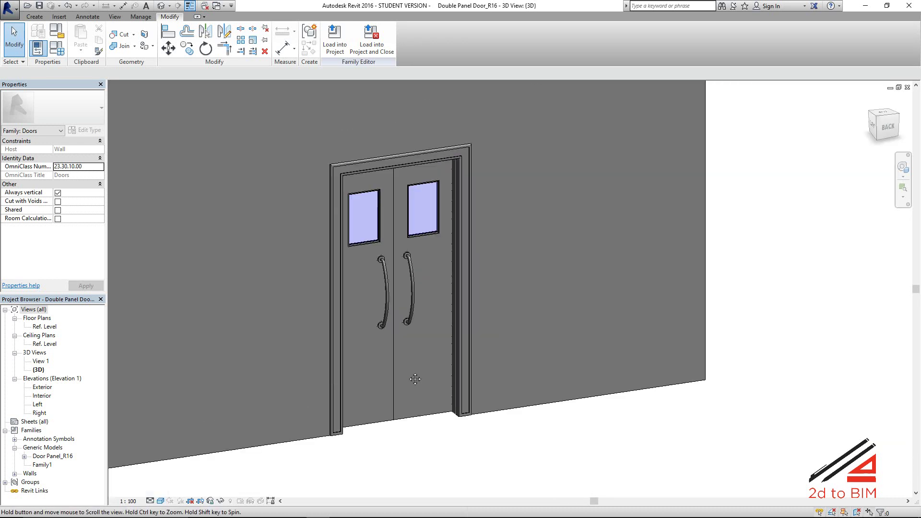
{"action": "scroll", "coordinate": [413, 308], "scroll_direction": "up", "scroll_amount": 2}
{"action": "left_click", "coordinate": [35, 16]}
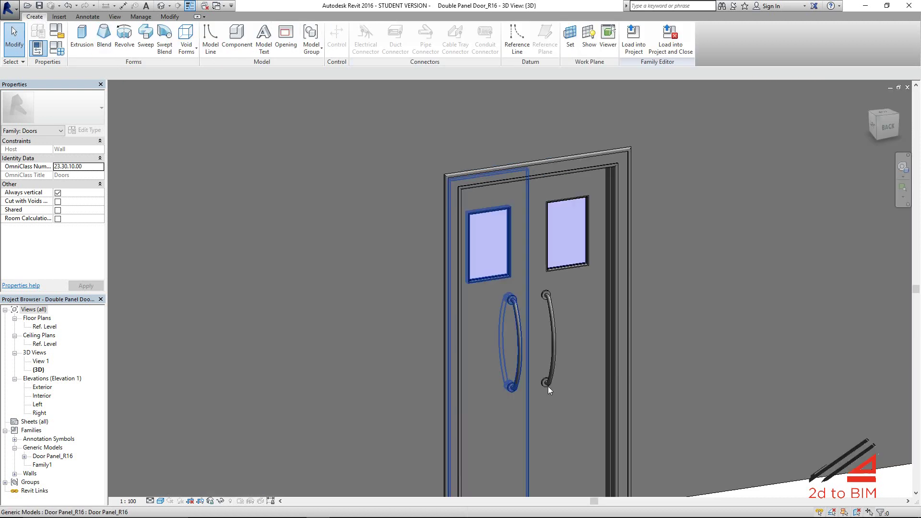
{"action": "scroll", "coordinate": [528, 398], "scroll_direction": "down", "scroll_amount": 3}
{"action": "middle_click_drag", "start_coordinate": [524, 456], "coordinate": [366, 367]}
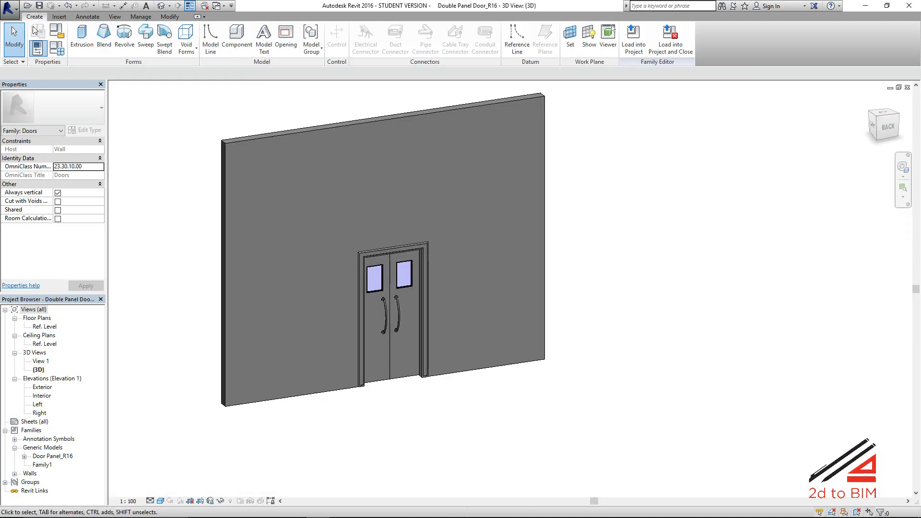
- Create a new project for testing the double door family
{"action": "left_click", "coordinate": [16, 15]}
{"action": "mouse_move", "coordinate": [33, 44]}
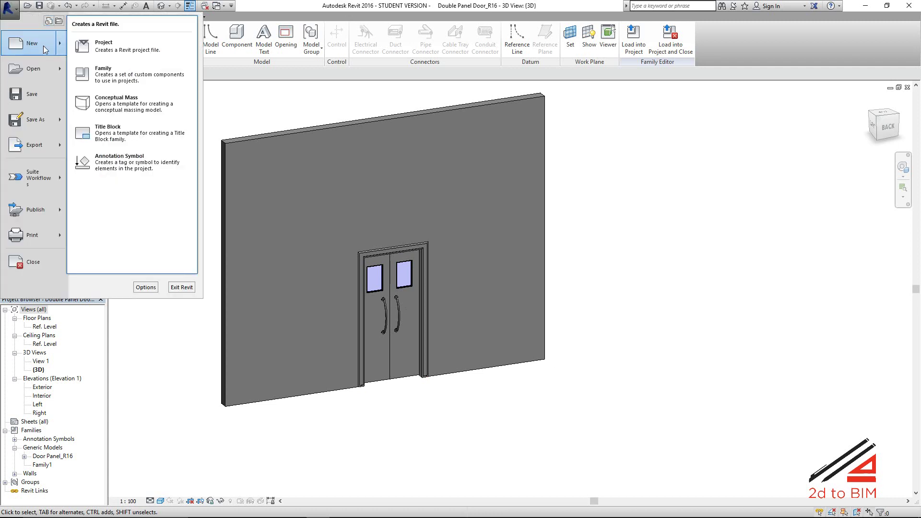
{"action": "left_click", "coordinate": [120, 46]}
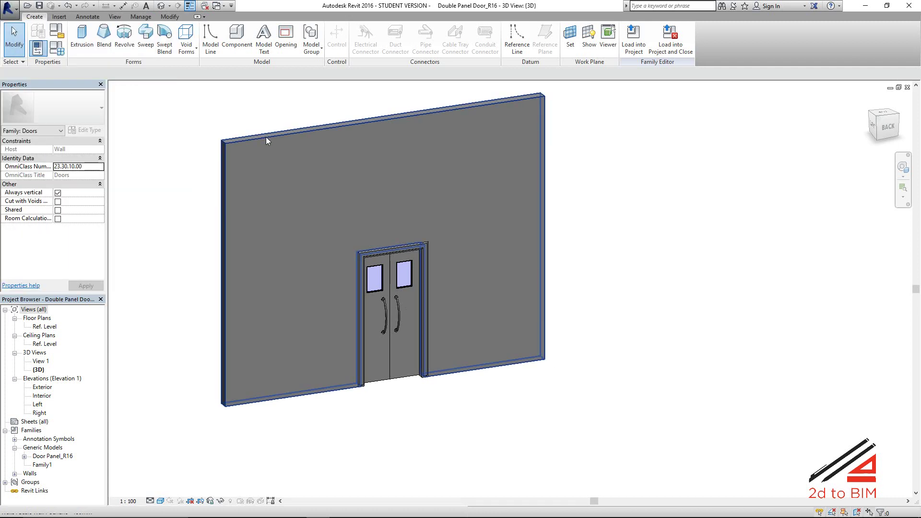
{"action": "left_click", "coordinate": [436, 297]}
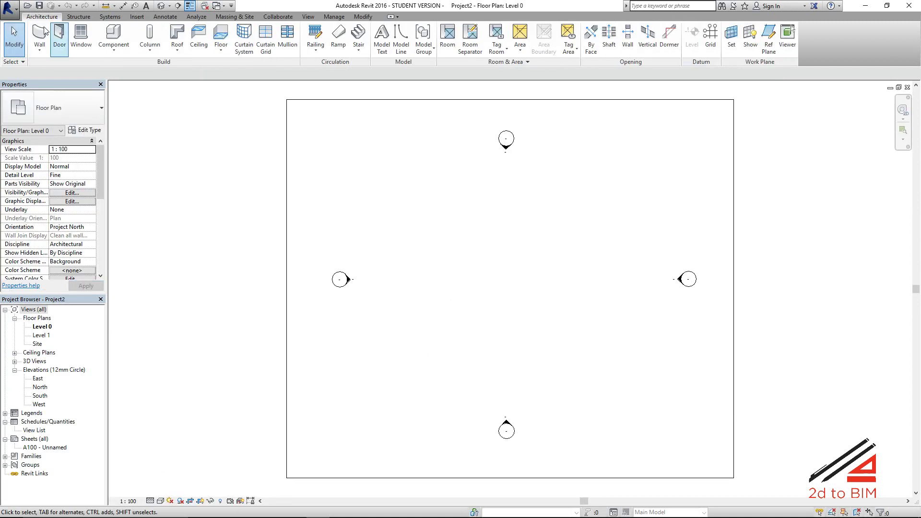
- Draw a straight horizontal Wall-Int_12P-100Blk-12P wall about 14.8 m long across the middle of the Level 0 plan
{"action": "left_click", "coordinate": [40, 33]}
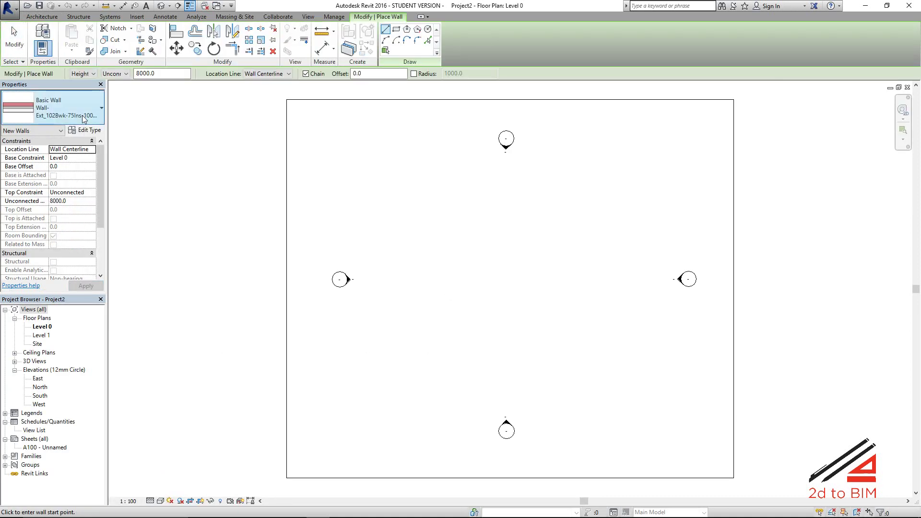
{"action": "left_click", "coordinate": [67, 108]}
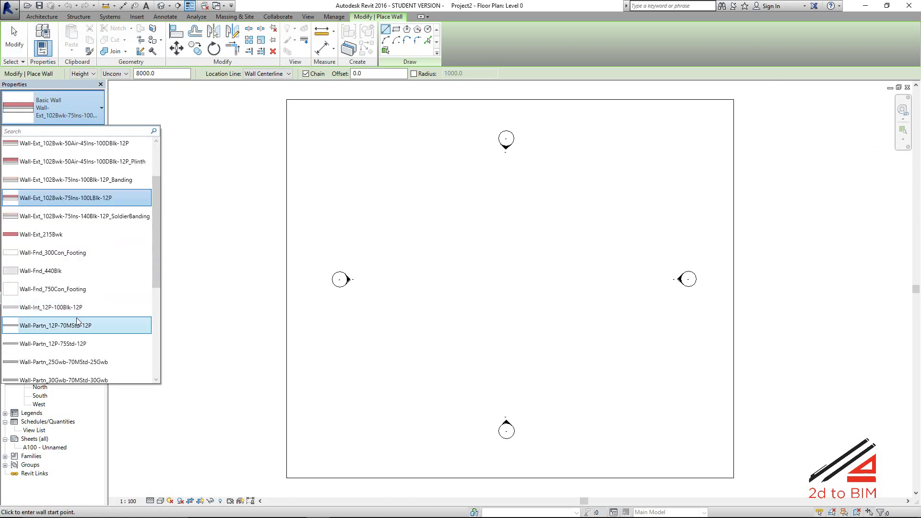
{"action": "scroll", "coordinate": [72, 325], "scroll_direction": "down", "scroll_amount": 2}
{"action": "scroll", "coordinate": [72, 326], "scroll_direction": "down", "scroll_amount": 1}
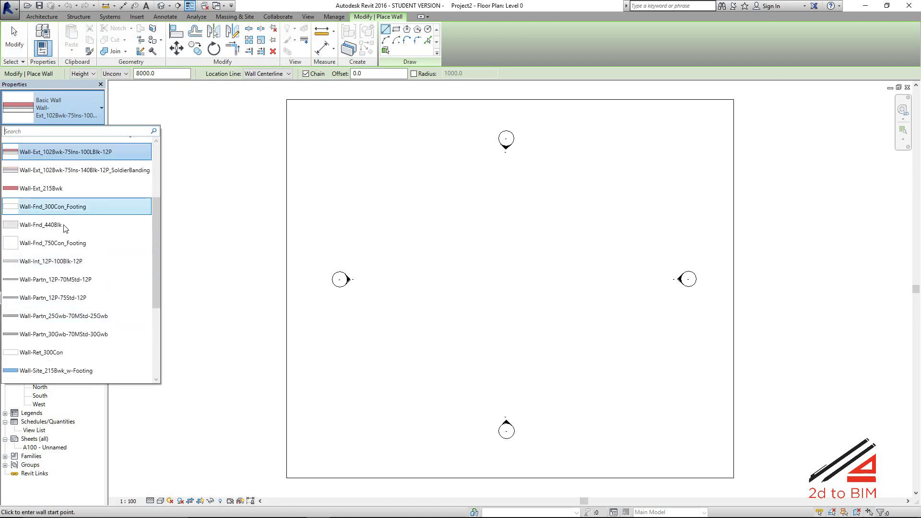
{"action": "scroll", "coordinate": [70, 230], "scroll_direction": "up", "scroll_amount": 2}
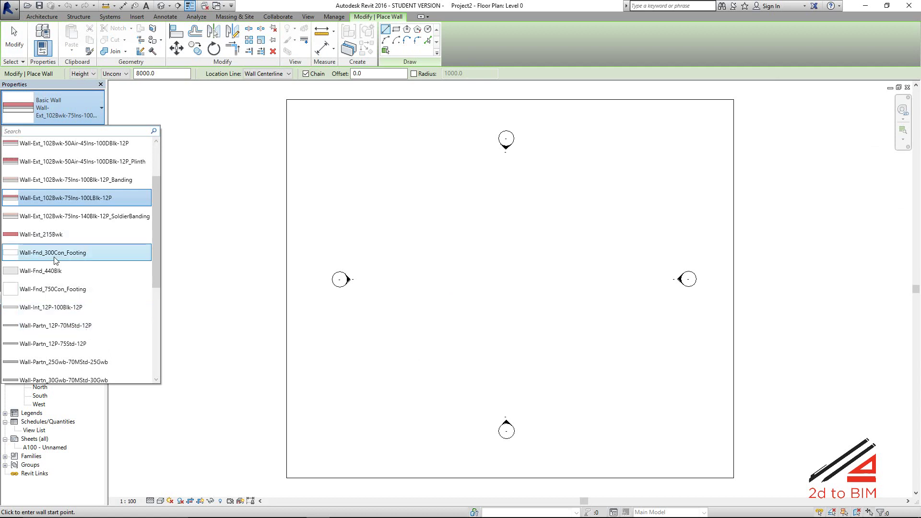
{"action": "scroll", "coordinate": [65, 309], "scroll_direction": "down", "scroll_amount": 1}
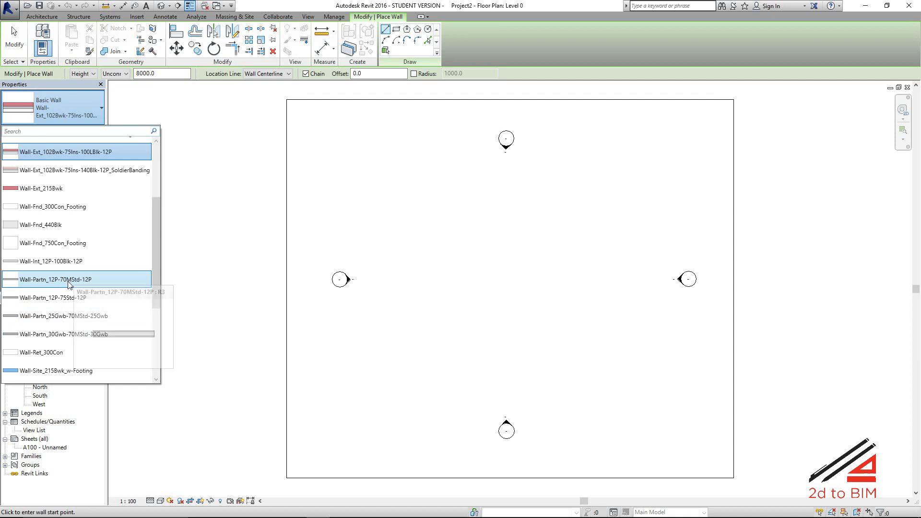
{"action": "left_click", "coordinate": [53, 261]}
{"action": "left_click", "coordinate": [416, 274]}
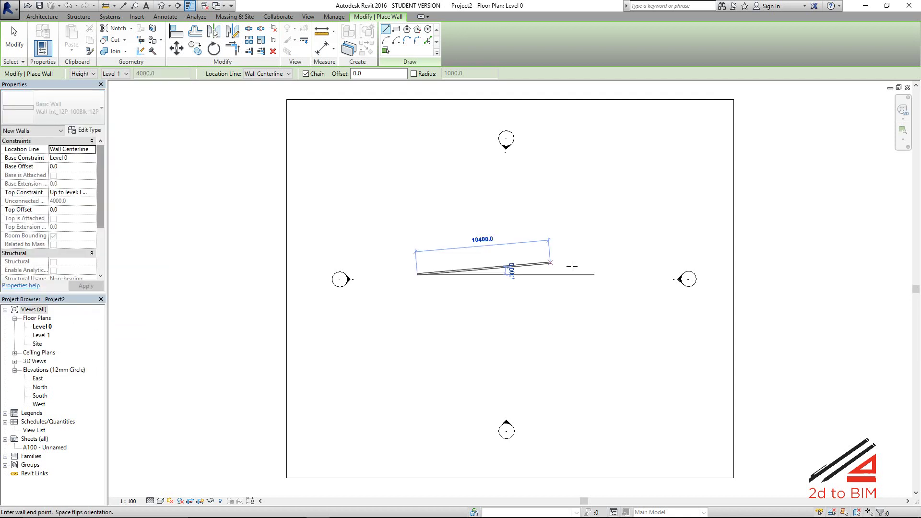
{"action": "left_click", "coordinate": [608, 274]}
{"action": "key", "text": "Escape"}
{"action": "key", "text": "Escape"}
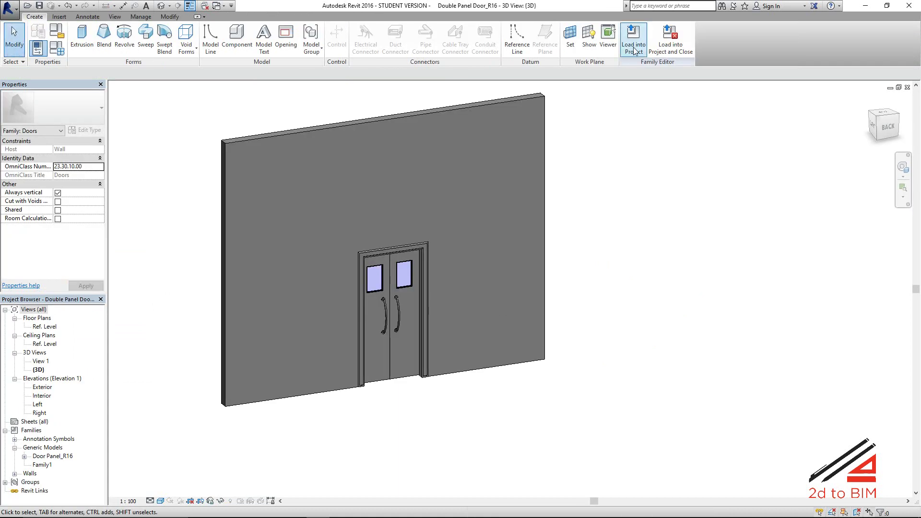
- Load the Double Panel Door_R16 family into Project2
{"action": "left_click", "coordinate": [634, 39]}
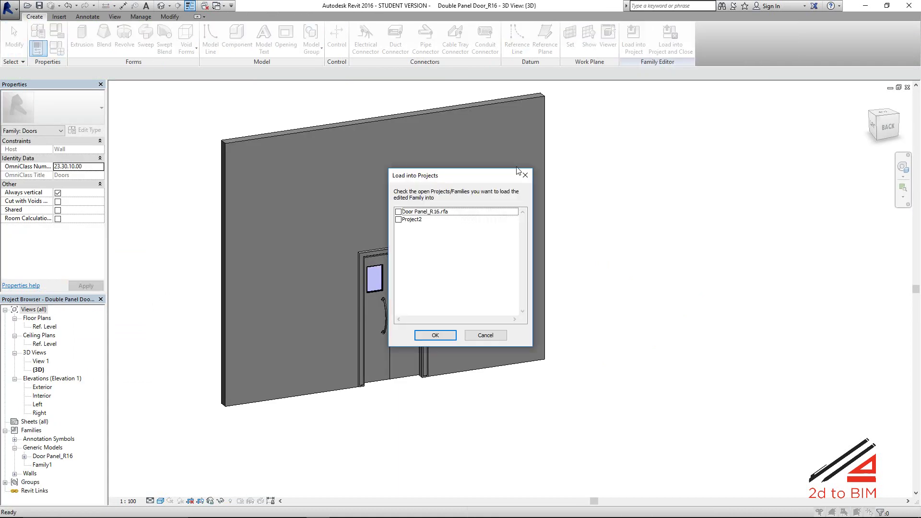
{"action": "left_click", "coordinate": [412, 219]}
{"action": "left_click", "coordinate": [398, 219]}
{"action": "left_click", "coordinate": [434, 335]}
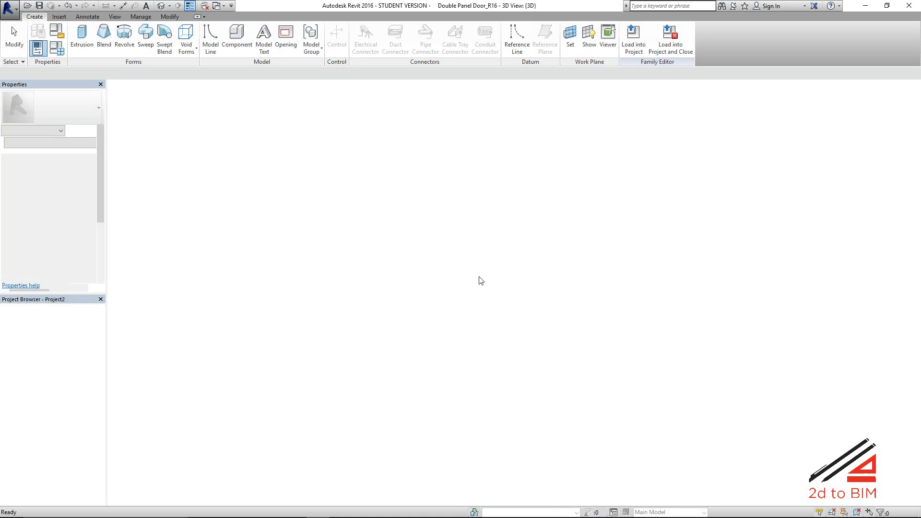
- Place the double door in the wall about 6500 mm from its west end and view it in 3D from the front
{"action": "left_click", "coordinate": [508, 273]}
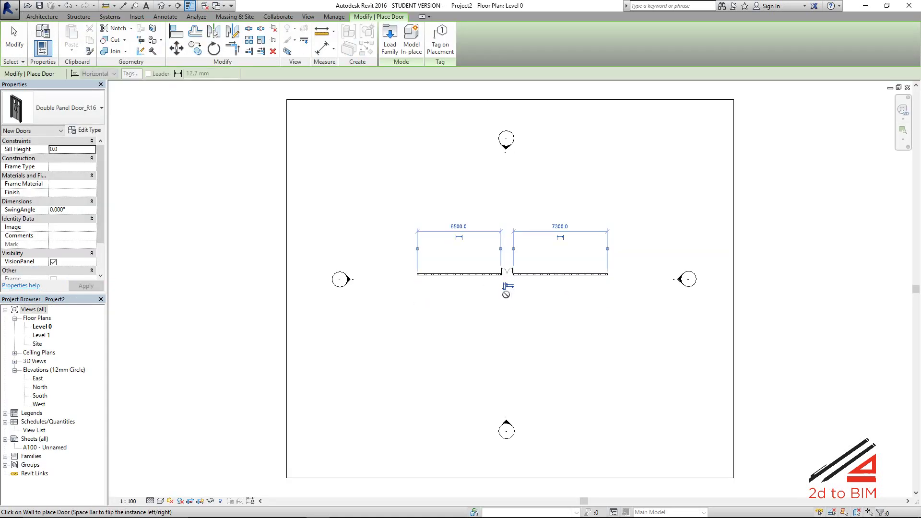
{"action": "key", "text": "Escape"}
{"action": "key", "text": "Escape"}
{"action": "left_click", "coordinate": [161, 6]}
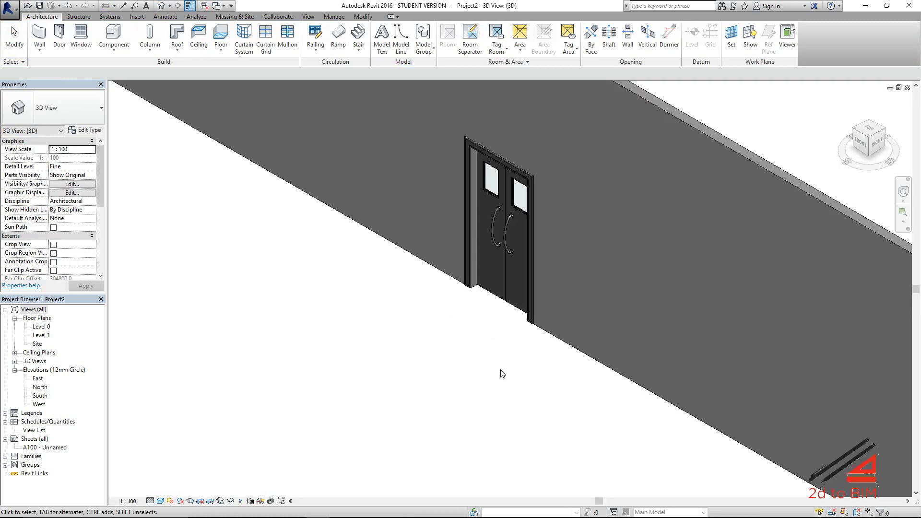
{"action": "middle_click_drag", "start_coordinate": [503, 373], "coordinate": [571, 277], "text": "shift"}
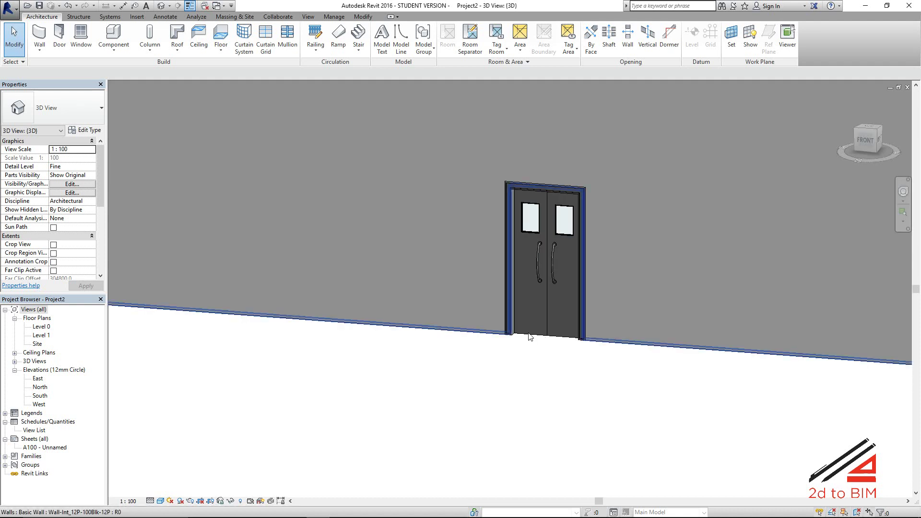
- Turn off the VisionPanel instance parameter of the placed double door
{"action": "left_click", "coordinate": [550, 275]}
{"action": "scroll", "coordinate": [103, 198], "scroll_direction": "down", "scroll_amount": 3}
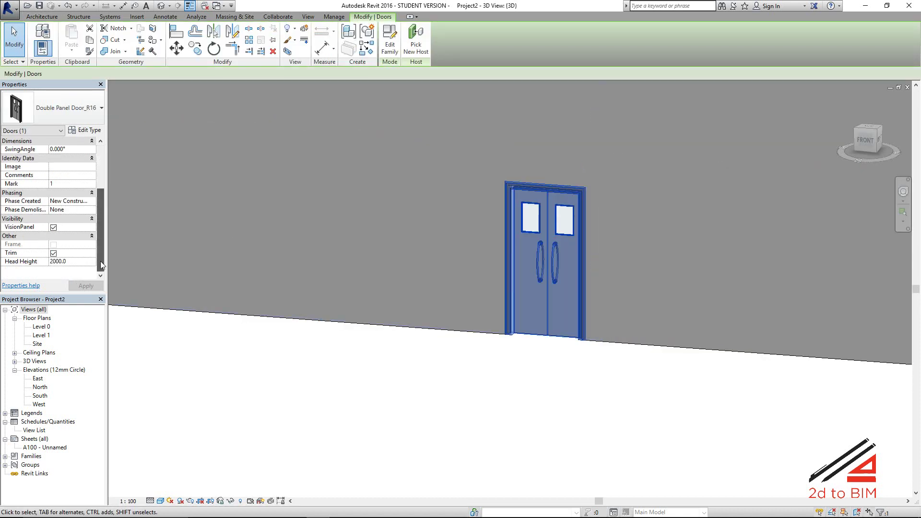
{"action": "left_click", "coordinate": [53, 227]}
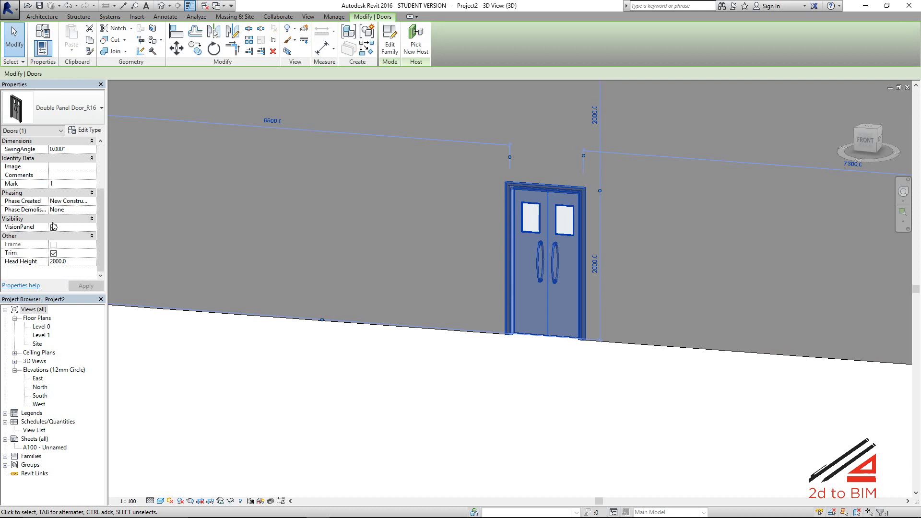
{"action": "left_click", "coordinate": [583, 436]}
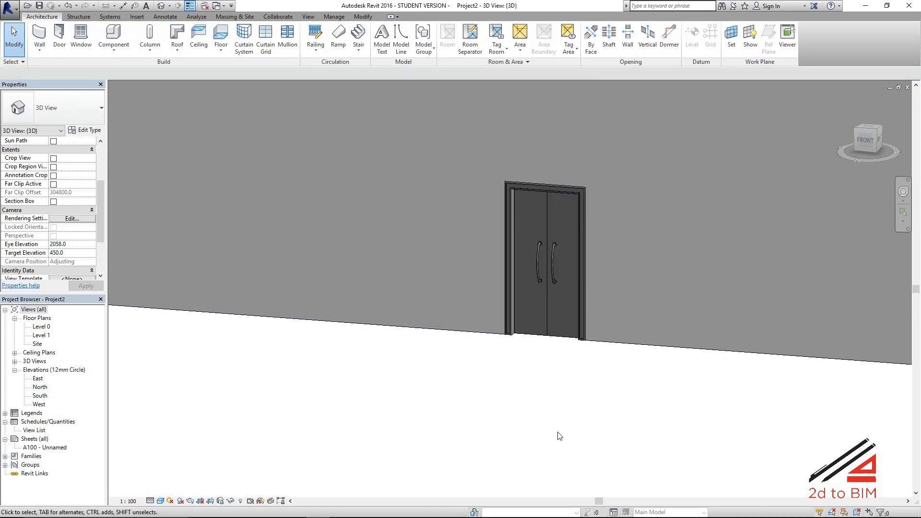
- Turn the VisionPanel instance parameter of the placed double door back on
{"action": "left_click", "coordinate": [549, 284]}
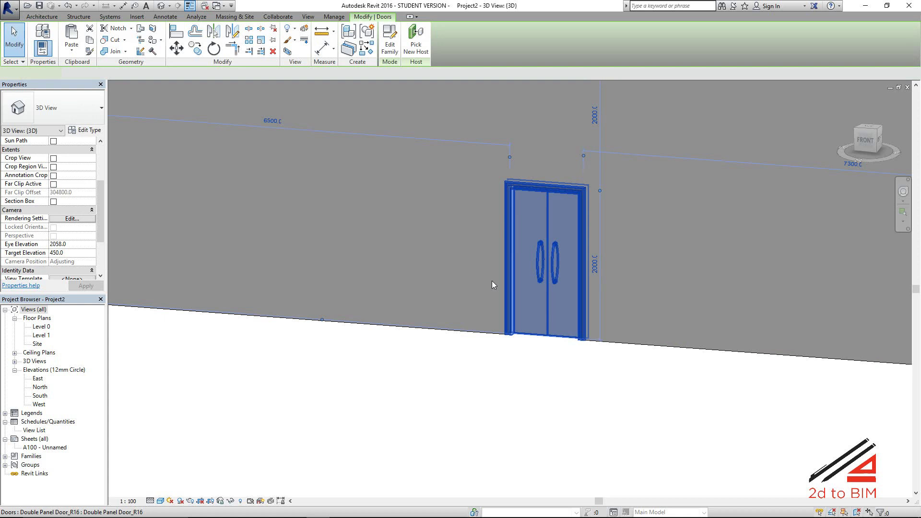
{"action": "left_click", "coordinate": [53, 227]}
{"action": "left_click", "coordinate": [495, 399]}
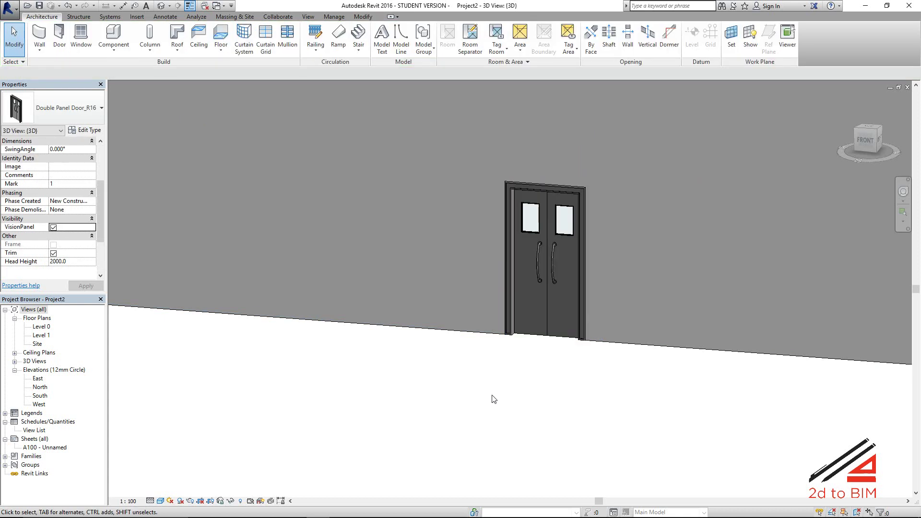
{"action": "scroll", "coordinate": [495, 399], "scroll_direction": "down", "scroll_amount": 2}
{"action": "scroll", "coordinate": [521, 365], "scroll_direction": "up", "scroll_amount": 2}
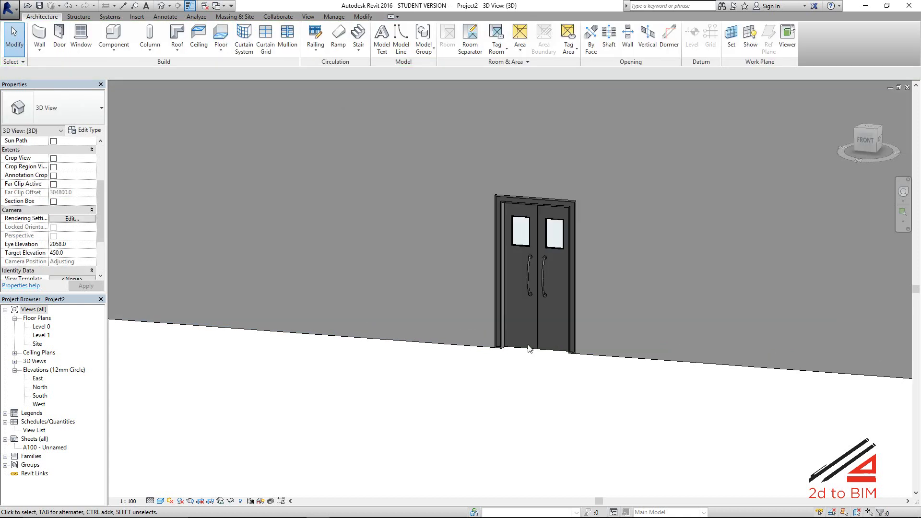
- Review the placed double door's type properties for parameters that control the vision panel size
{"action": "left_click", "coordinate": [528, 354]}
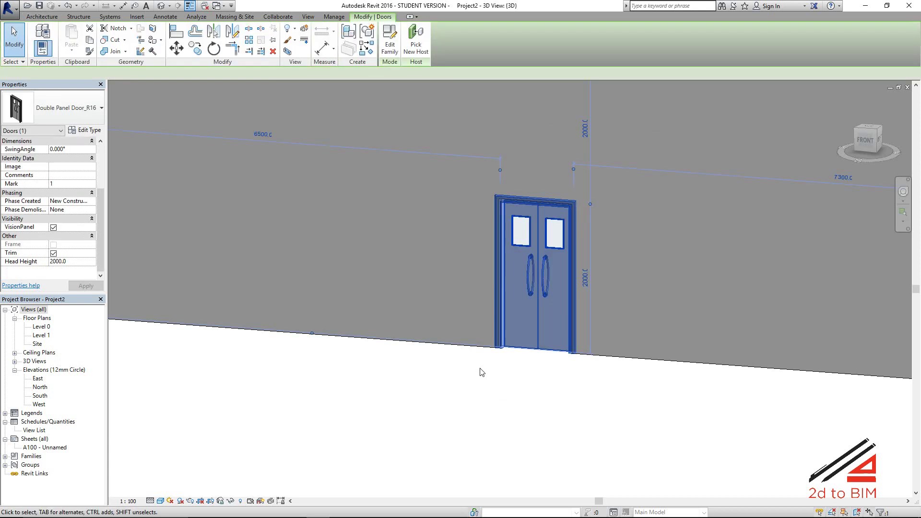
{"action": "left_click", "coordinate": [42, 48]}
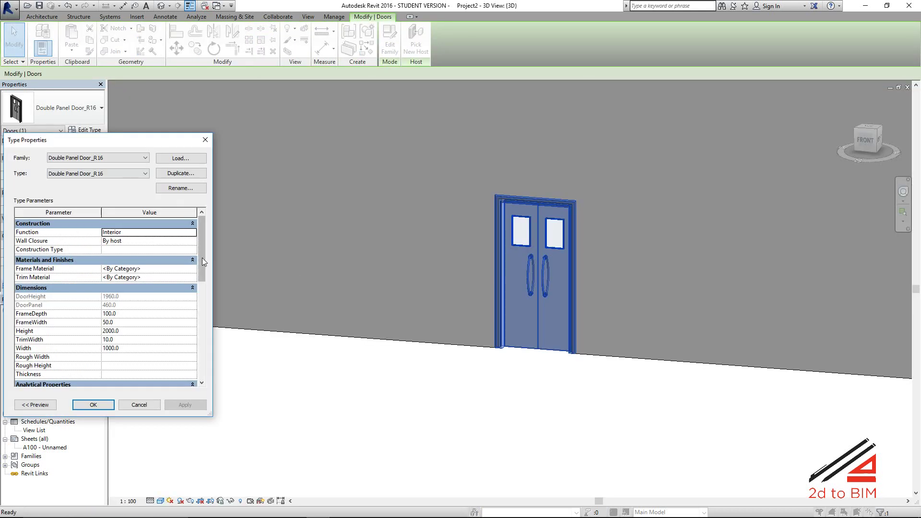
{"action": "scroll", "coordinate": [206, 249], "scroll_direction": "down", "scroll_amount": 5}
{"action": "scroll", "coordinate": [209, 265], "scroll_direction": "up", "scroll_amount": 5}
{"action": "left_click", "coordinate": [93, 405]}
{"action": "left_click", "coordinate": [438, 398]}
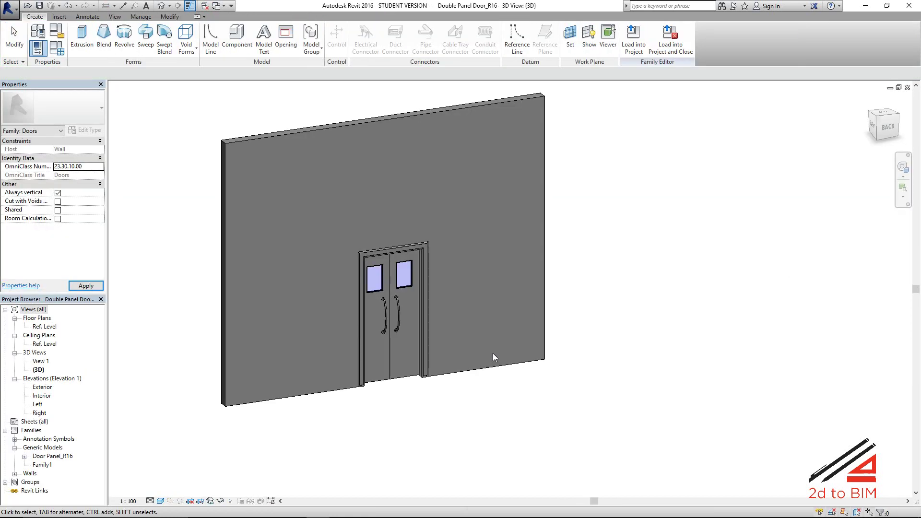
- Return to the Double Panel Door_R16 family and check its family types for vision panel size parameters
{"action": "left_click", "coordinate": [493, 355]}
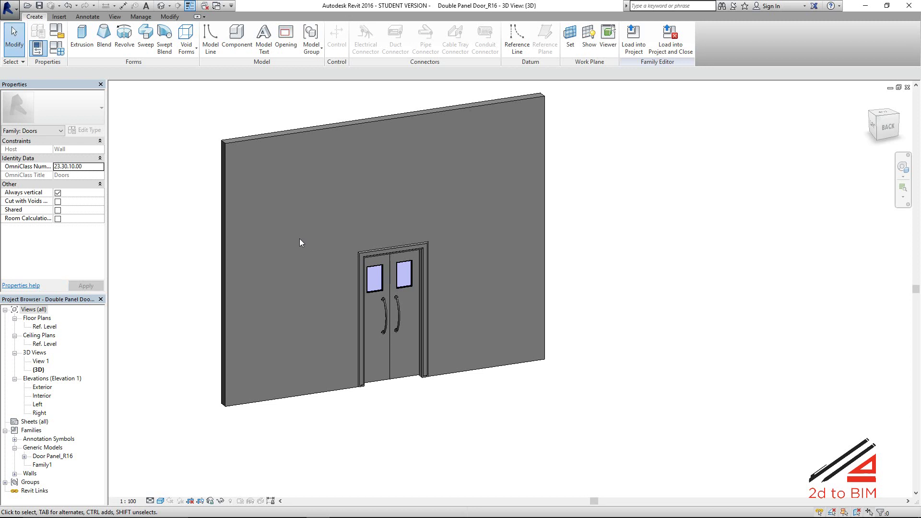
{"action": "left_click", "coordinate": [56, 48]}
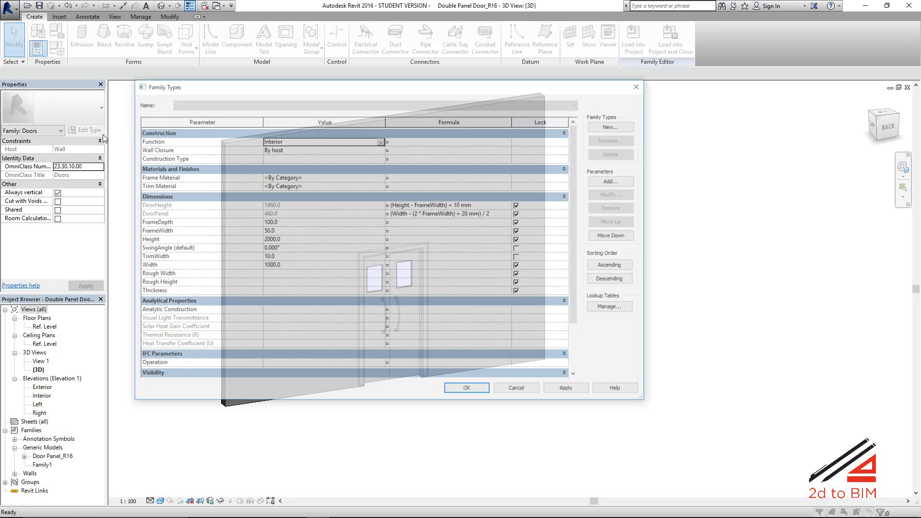
{"action": "left_click", "coordinate": [637, 87]}
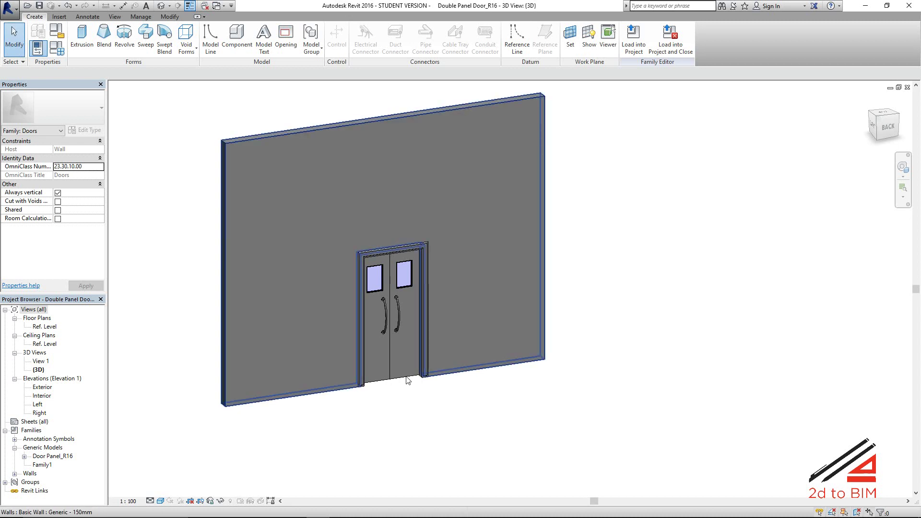
- Examine the vision panel dimension parameters in the type properties of a nested Door Panel_R16 leaf
{"action": "left_click", "coordinate": [389, 379]}
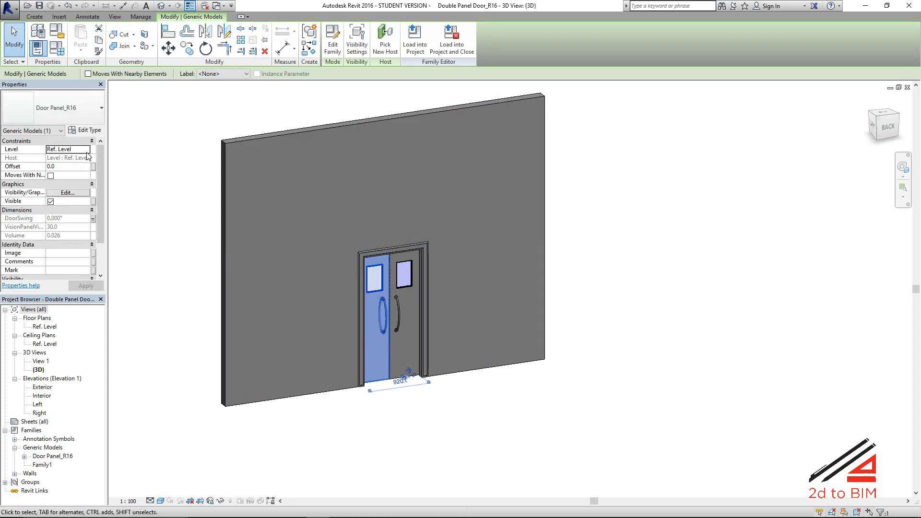
{"action": "left_click", "coordinate": [85, 131]}
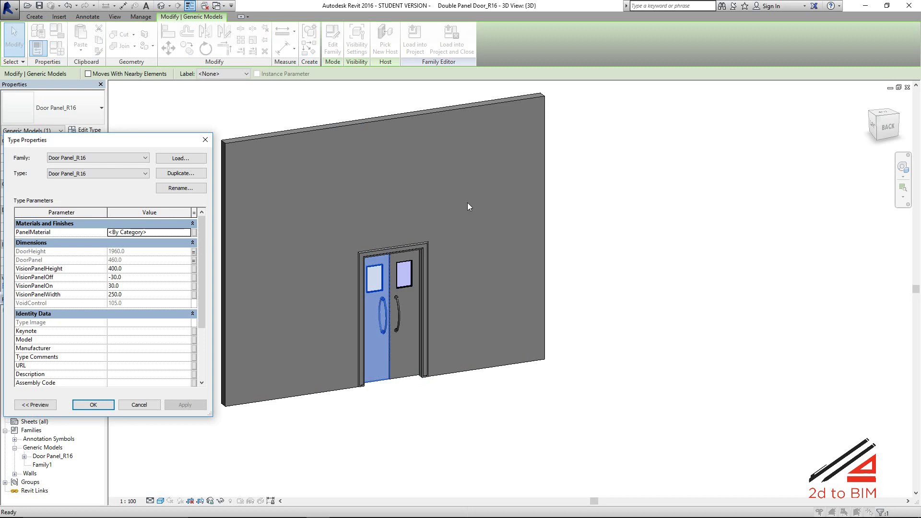
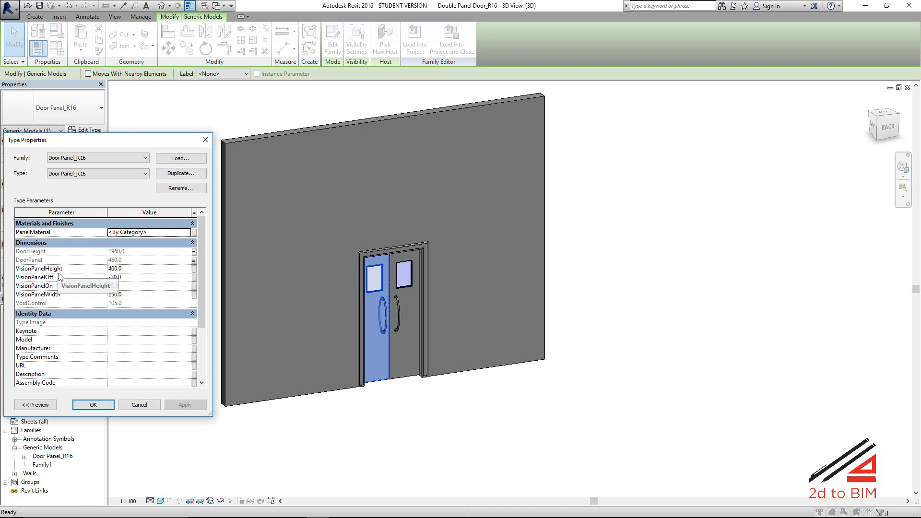
{"action": "left_click", "coordinate": [200, 140]}
{"action": "key", "text": "Escape"}
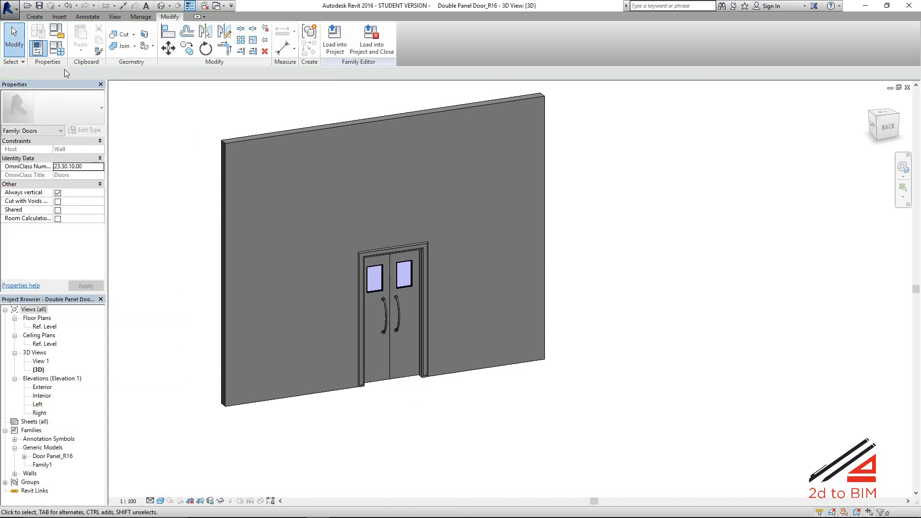
- Add a family type parameter VH of type Length, grouped under Dimensions, to the double door family
{"action": "left_click", "coordinate": [57, 48]}
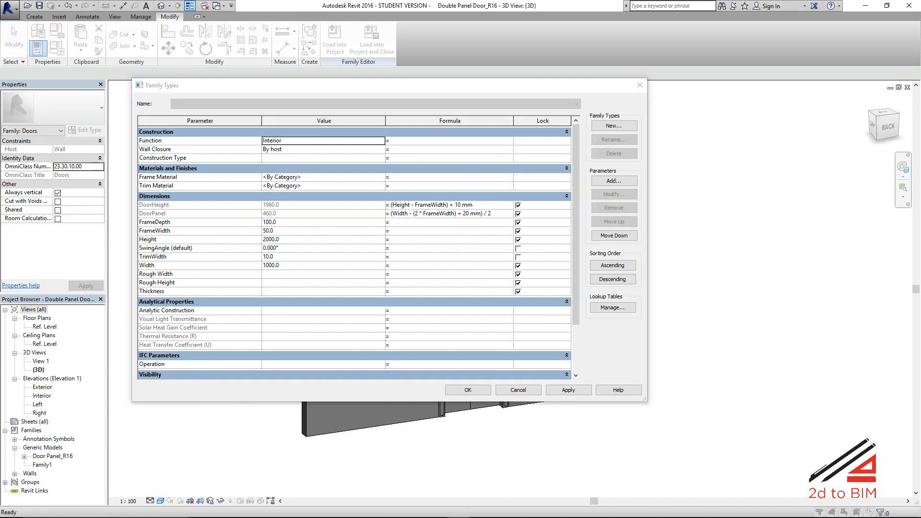
{"action": "left_click", "coordinate": [308, 283]}
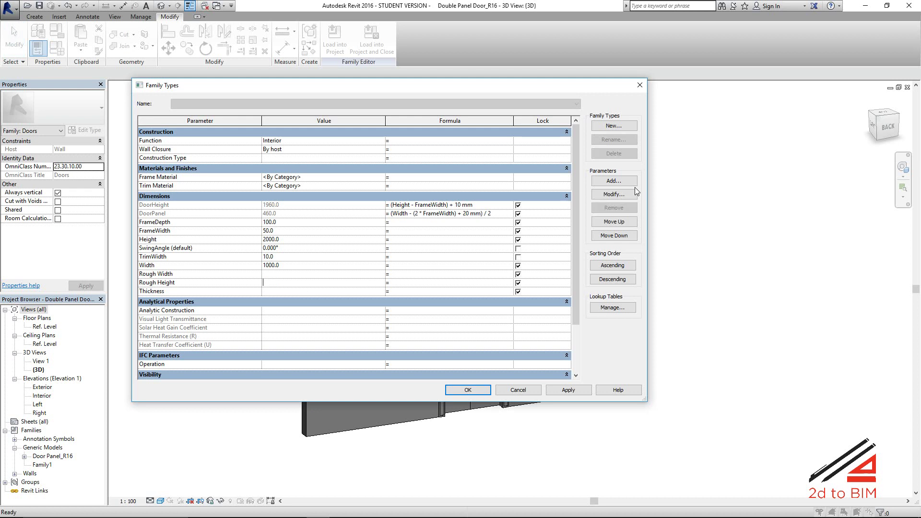
{"action": "left_click", "coordinate": [622, 181]}
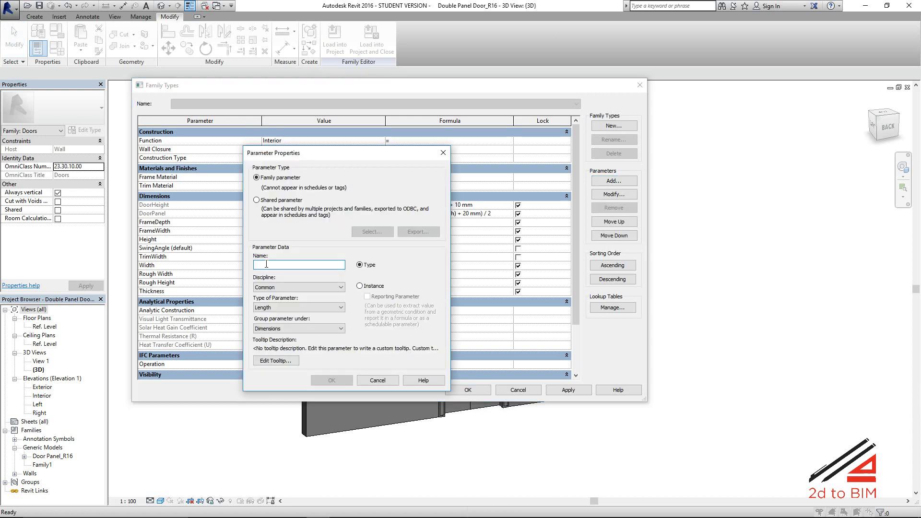
{"action": "type", "text": "V"}
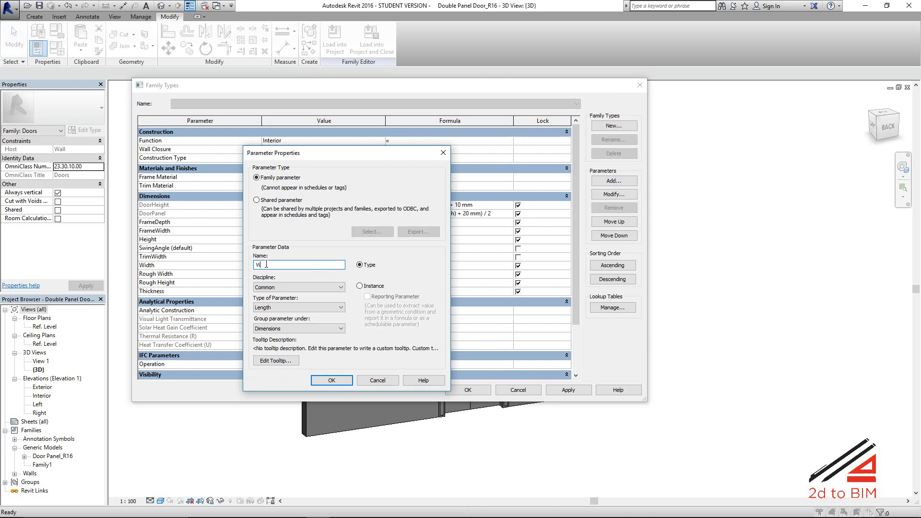
{"action": "type", "text": "iH"}
{"action": "left_click", "coordinate": [327, 380]}
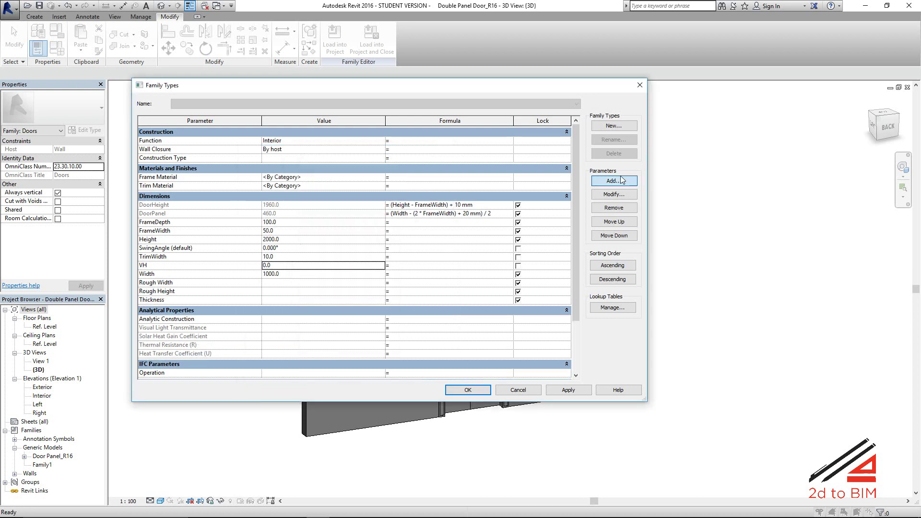
- Add a second Length type parameter named VB under Dimensions in the double door family
{"action": "left_click", "coordinate": [614, 181]}
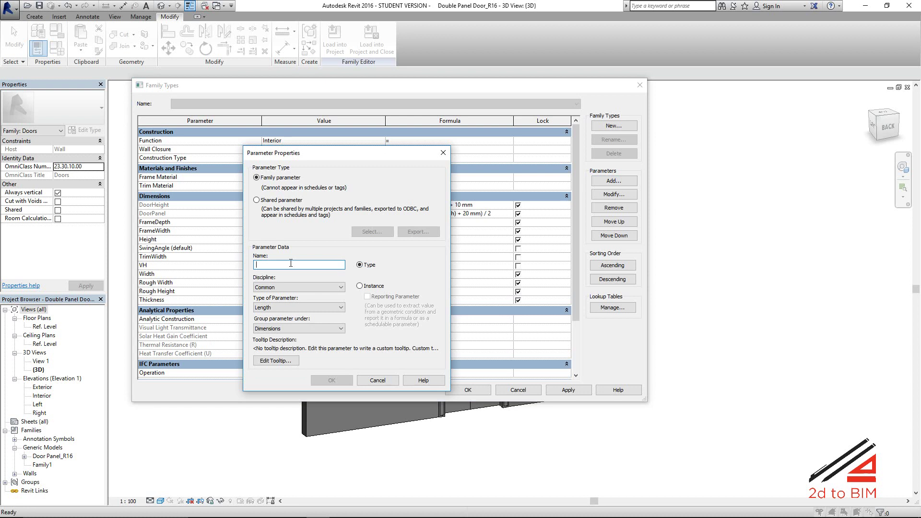
{"action": "type", "text": "VW"}
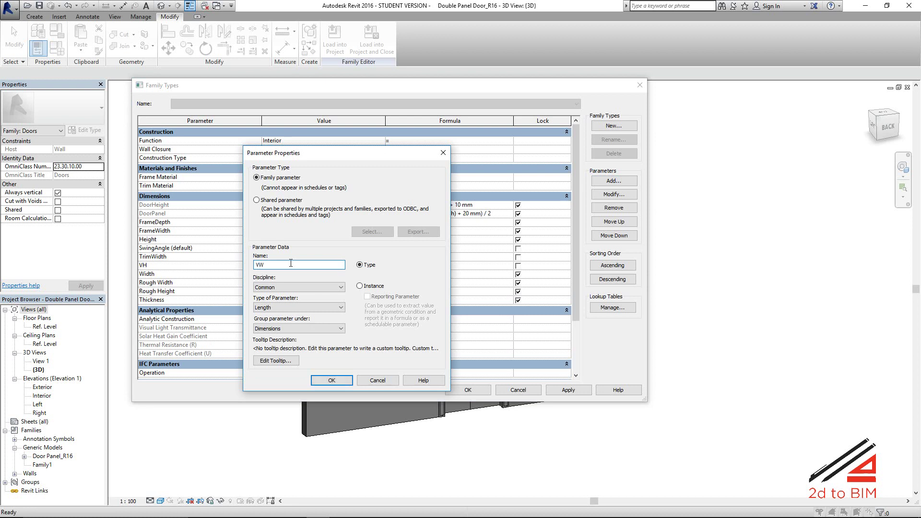
{"action": "key", "text": "BackSpace"}
{"action": "type", "text": "B"}
{"action": "left_click", "coordinate": [342, 378]}
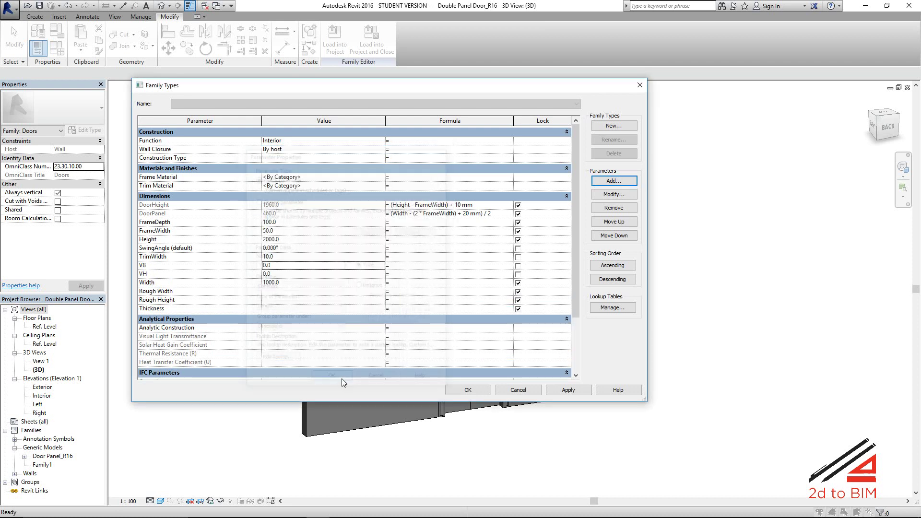
- Set VB to 250 and VH to 350 in the family types and accept the values
{"action": "left_click", "coordinate": [296, 265]}
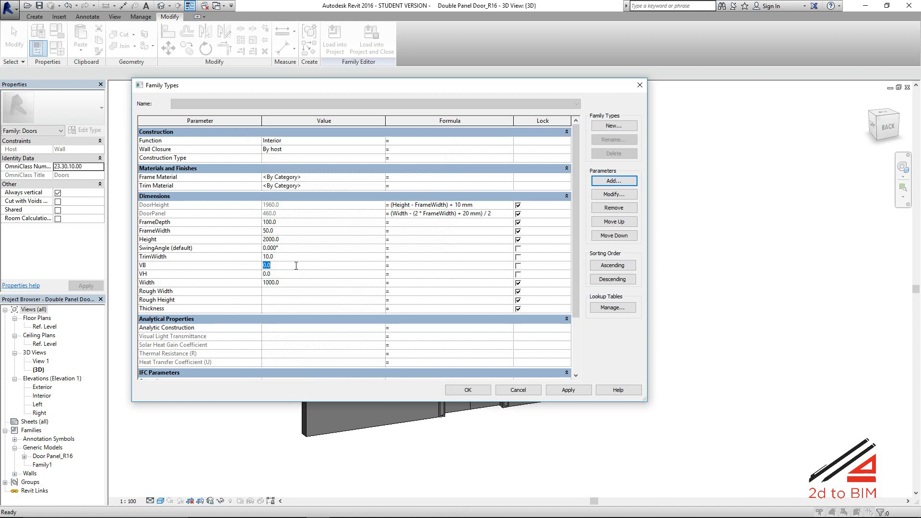
{"action": "type", "text": "250"}
{"action": "left_click", "coordinate": [299, 274]}
{"action": "type", "text": "350"}
{"action": "left_click", "coordinate": [467, 391]}
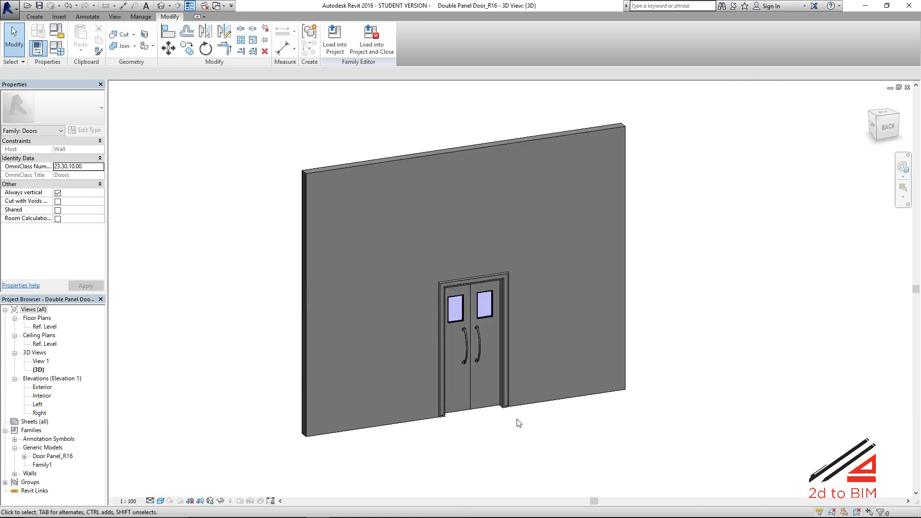
- Associate the VisionPanelWidth type parameter of a nested Door Panel_R16 leaf with the family parameter VB
{"action": "left_click", "coordinate": [465, 415]}
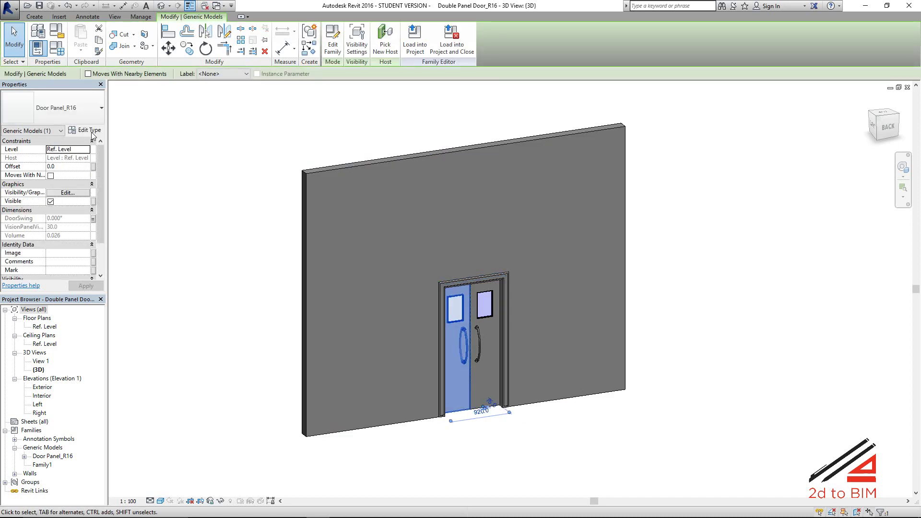
{"action": "left_click", "coordinate": [85, 130]}
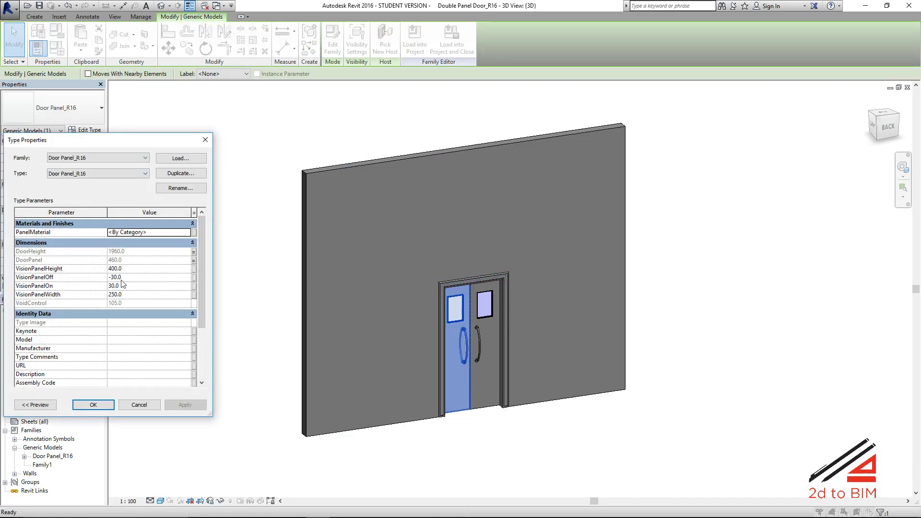
{"action": "left_click", "coordinate": [194, 295]}
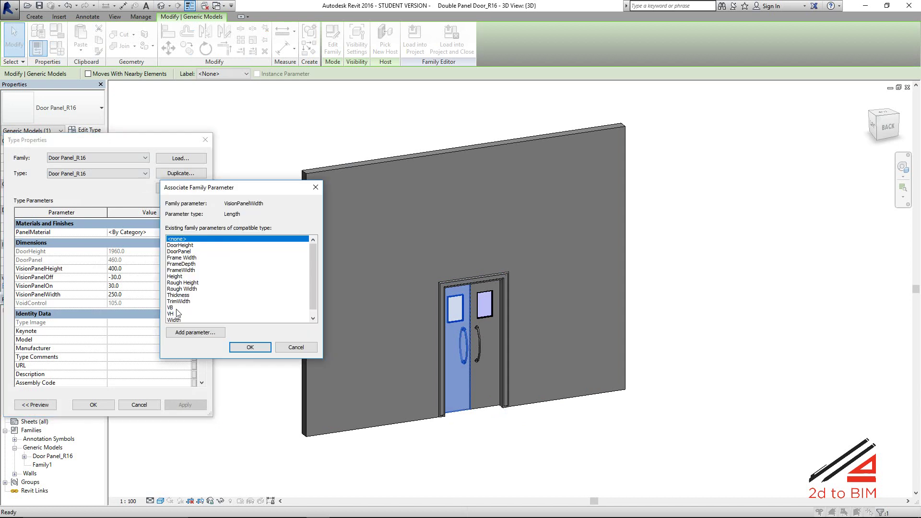
{"action": "left_click", "coordinate": [176, 308]}
{"action": "left_click", "coordinate": [249, 347]}
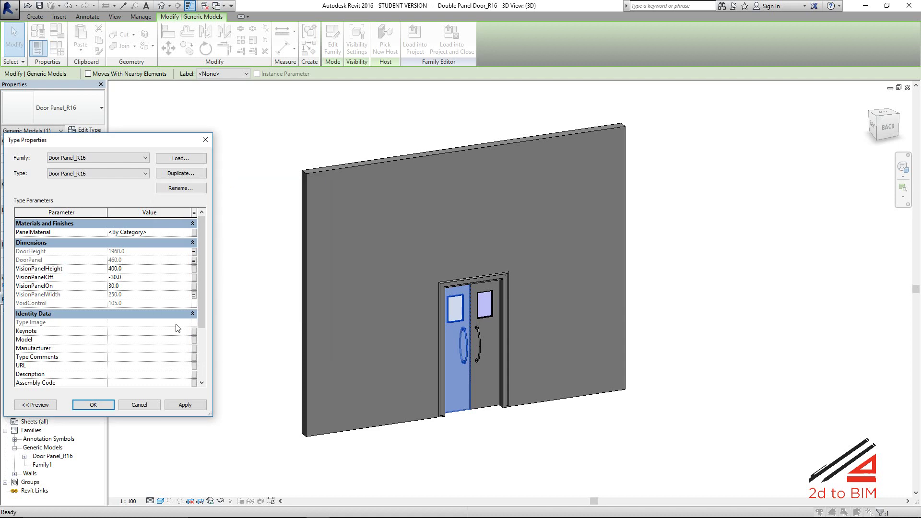
- Associate the nested leaf's VisionPanelHeight parameter with VH, accept the type properties and deselect the leaf
{"action": "left_click", "coordinate": [194, 269]}
{"action": "left_click", "coordinate": [177, 313]}
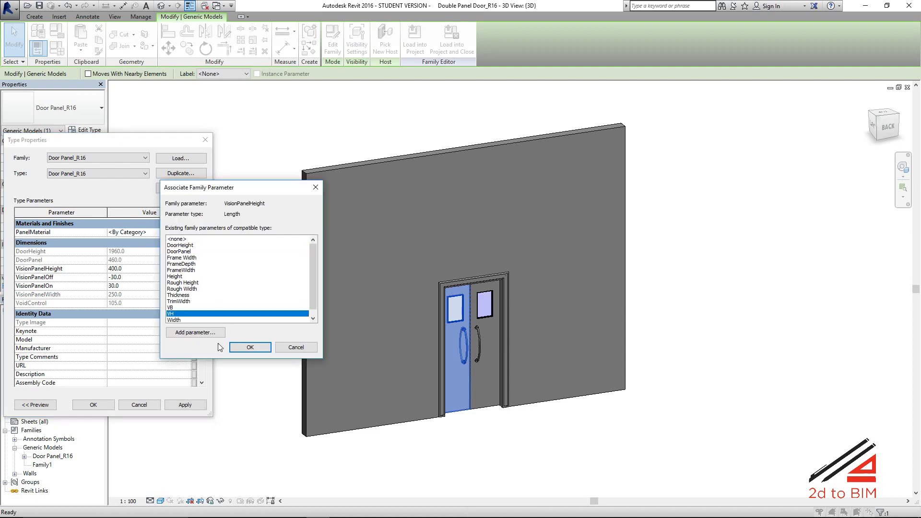
{"action": "left_click", "coordinate": [250, 348]}
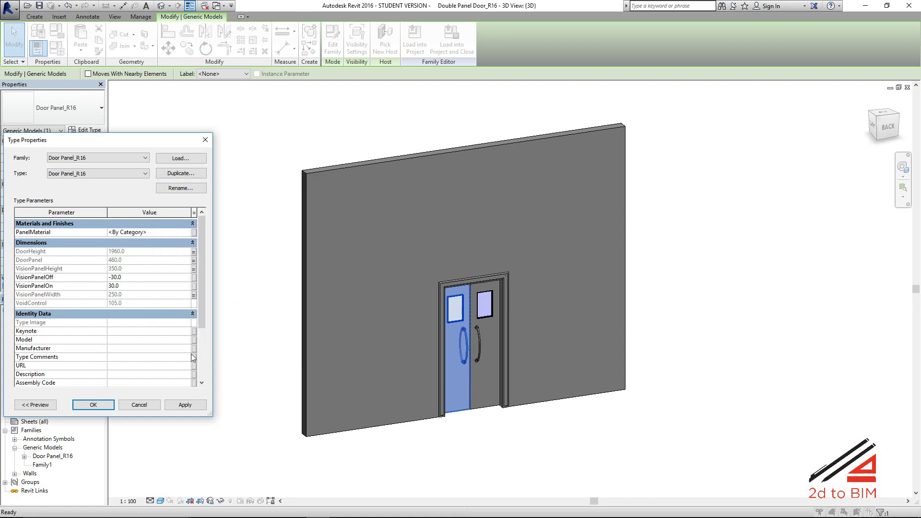
{"action": "left_click", "coordinate": [93, 405]}
{"action": "left_click", "coordinate": [325, 456]}
- Load the updated Double Panel Door_R16 family into Project2, overwriting the existing version without its parameter values
{"action": "left_click", "coordinate": [344, 53]}
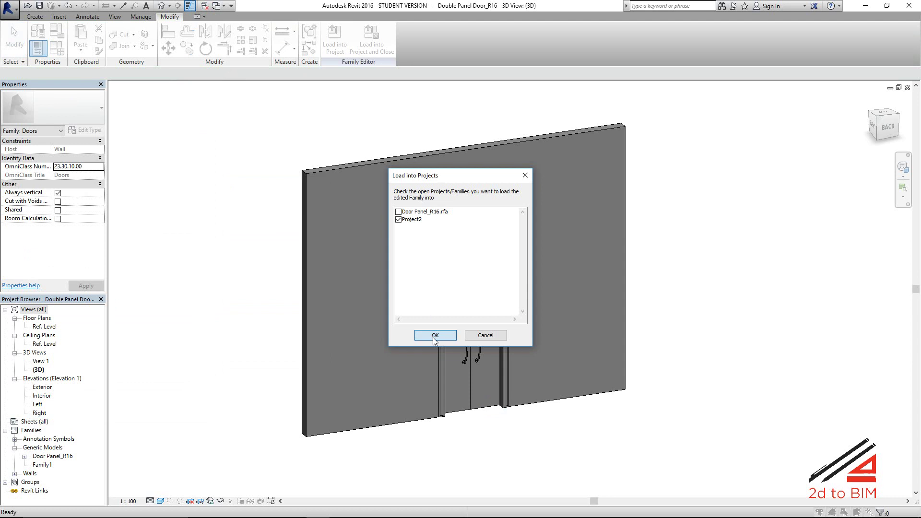
{"action": "left_click", "coordinate": [430, 333]}
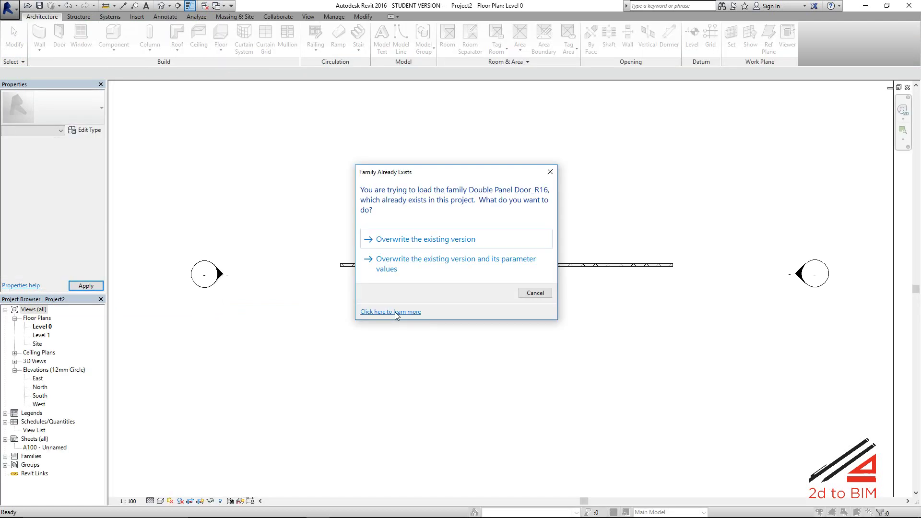
{"action": "left_click", "coordinate": [427, 241]}
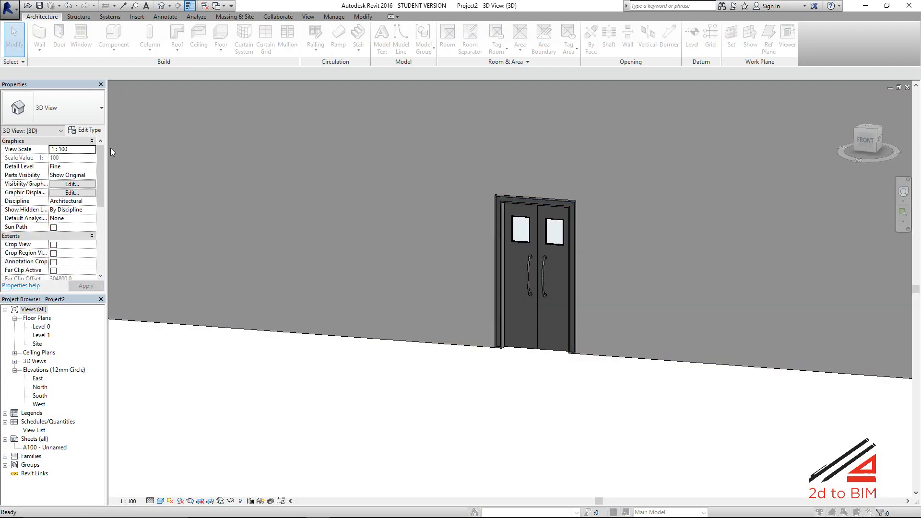
- Set VH to 450 in the placed double door's type properties and check the vision panels in the 3D view
{"action": "left_click", "coordinate": [89, 129]}
{"action": "key", "text": "Escape"}
{"action": "left_click", "coordinate": [550, 355]}
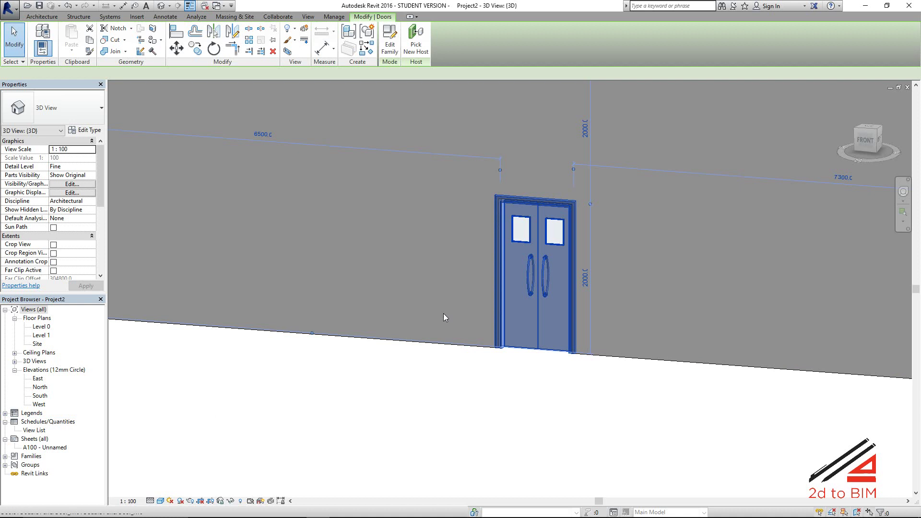
{"action": "left_click", "coordinate": [84, 130]}
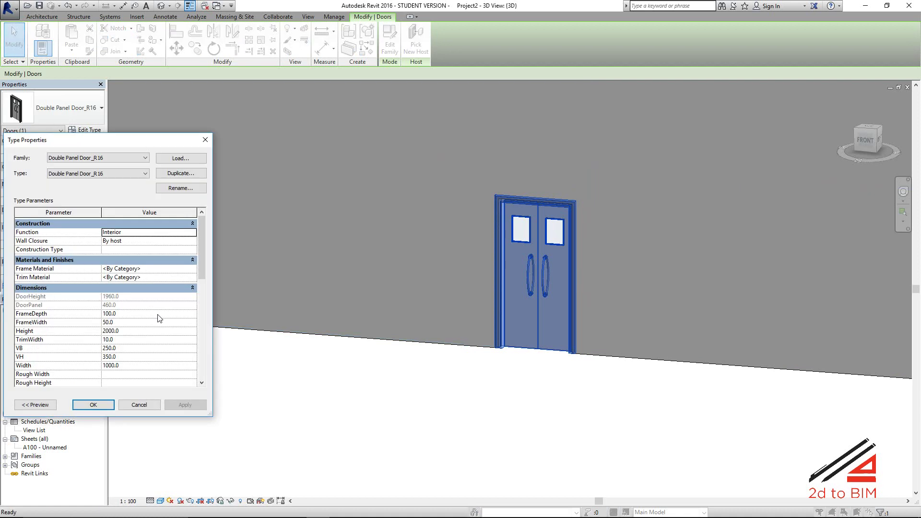
{"action": "left_click", "coordinate": [119, 348]}
{"action": "left_click", "coordinate": [126, 357]}
{"action": "type", "text": "450"}
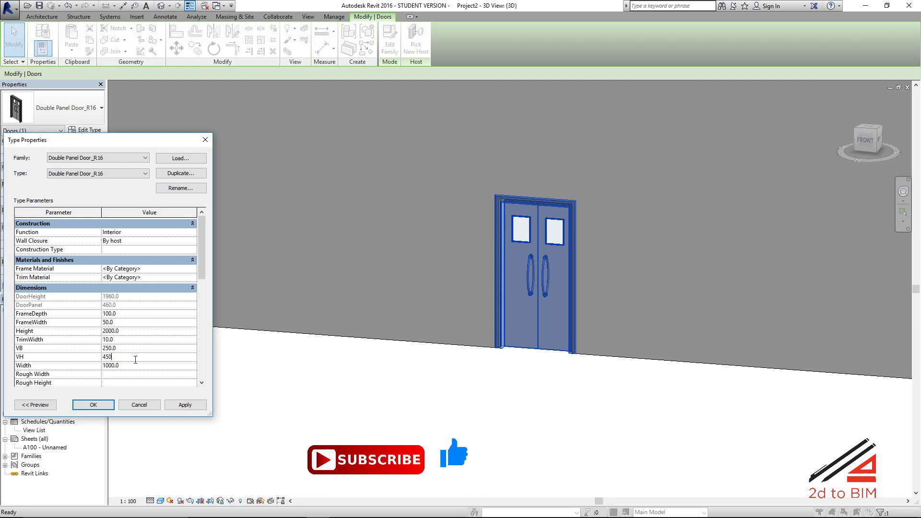
{"action": "left_click", "coordinate": [93, 405]}
{"action": "key", "text": "Escape"}
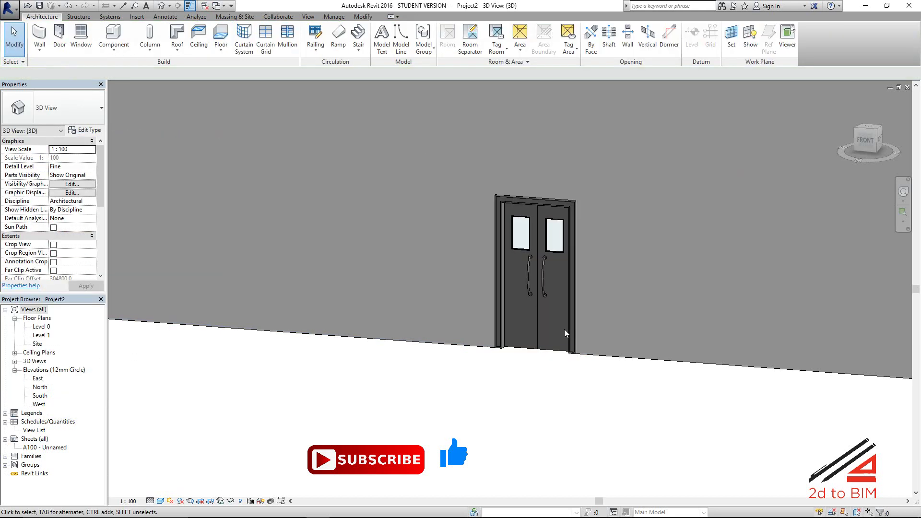
{"action": "scroll", "coordinate": [564, 329], "scroll_direction": "up", "scroll_amount": 3}
{"action": "middle_click_drag", "start_coordinate": [553, 355], "coordinate": [462, 387]}
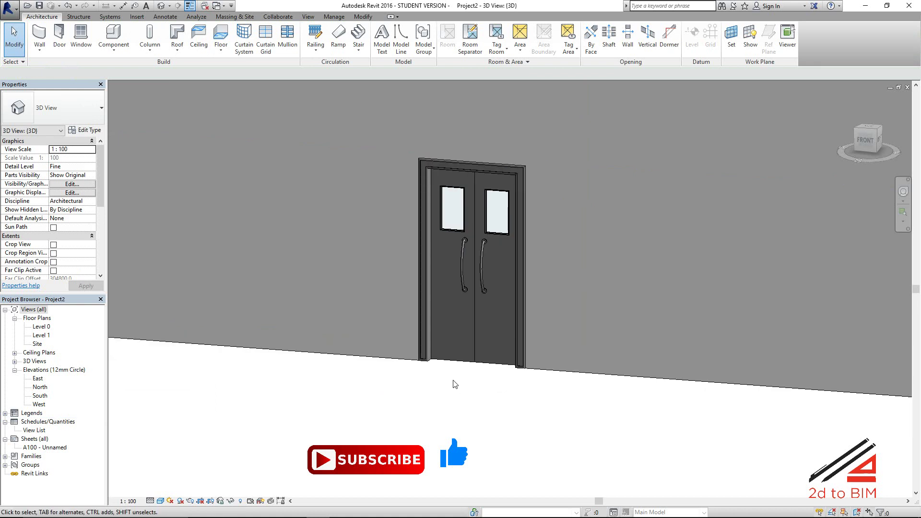